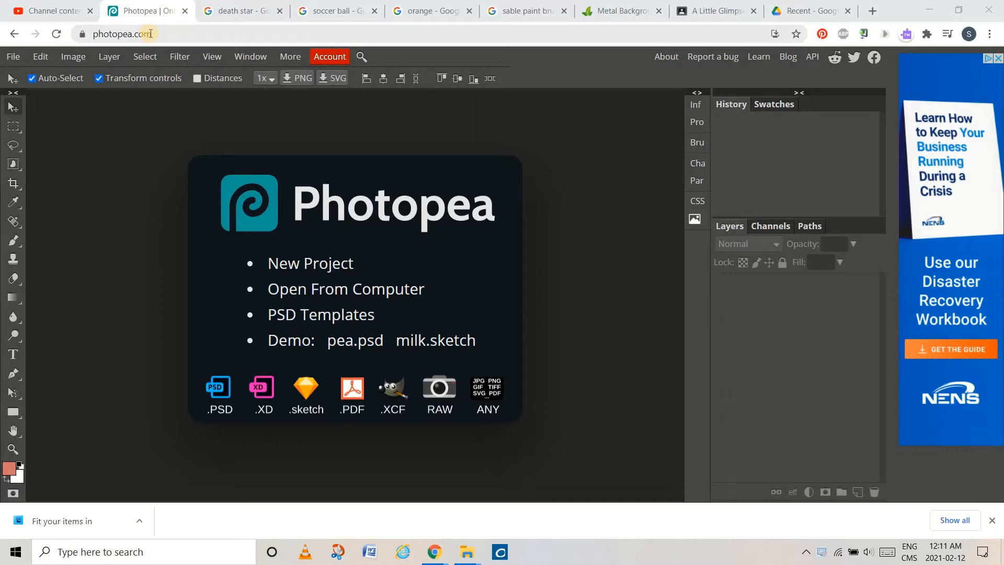
Step: Open the PSD file "Fit your items in this grey shape" from the Little Glimpse Class Banner folder inside AVI
click(320, 288)
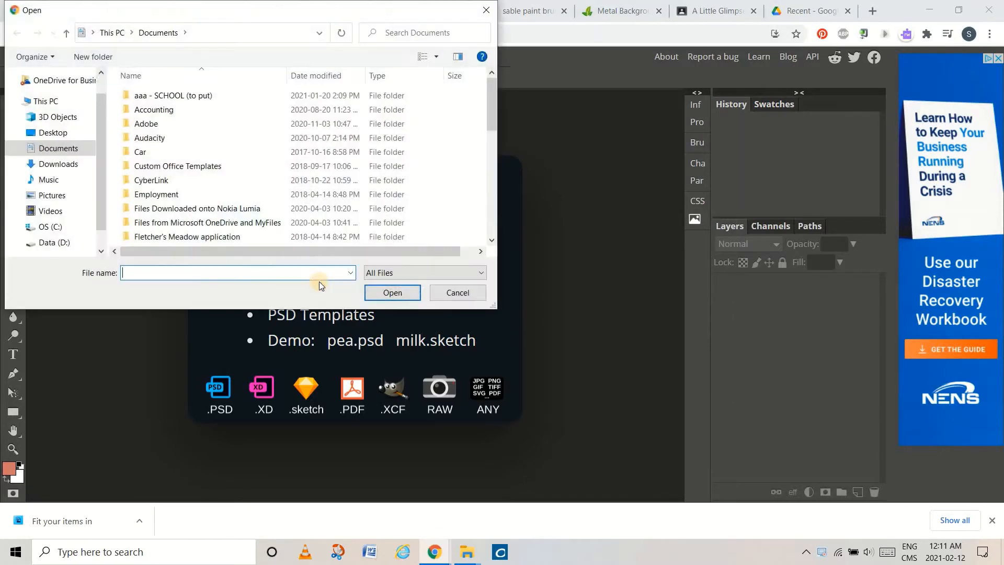
double_click(160, 95)
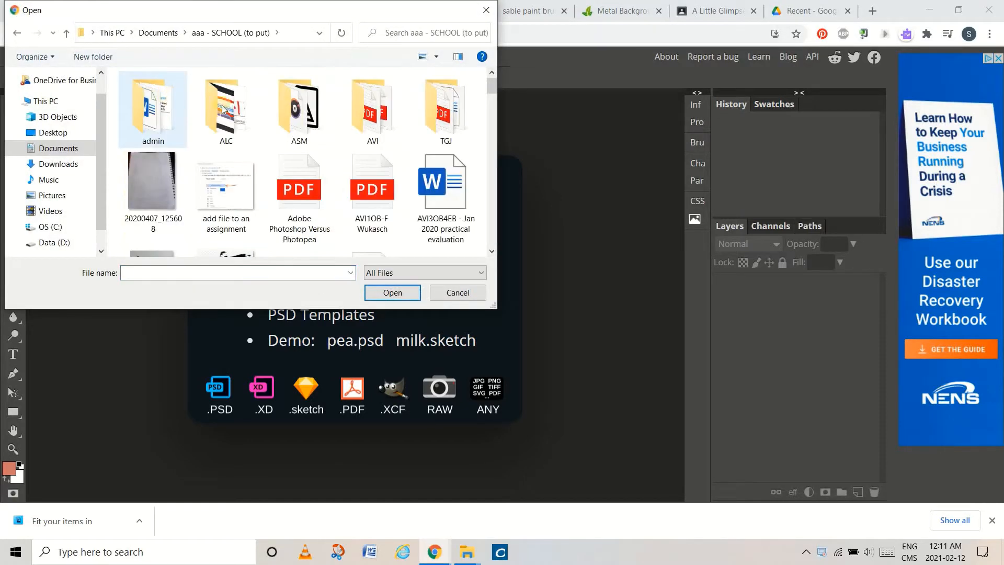
double_click(384, 123)
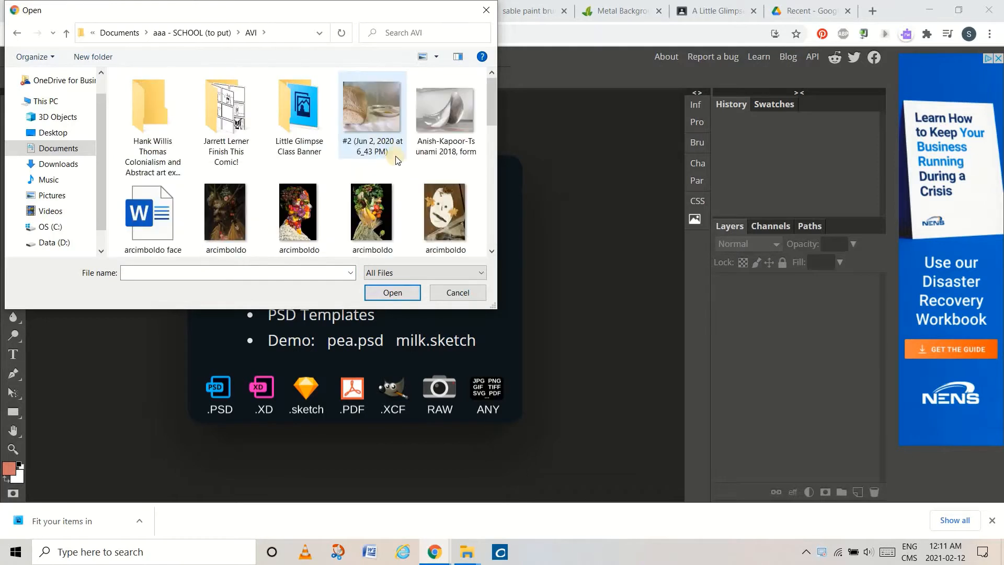
double_click(312, 116)
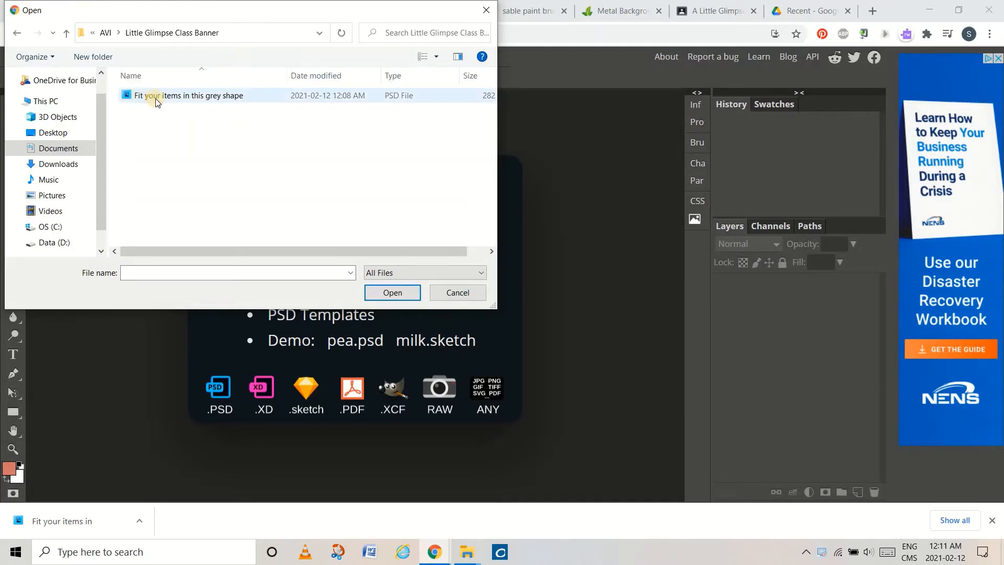
click(222, 98)
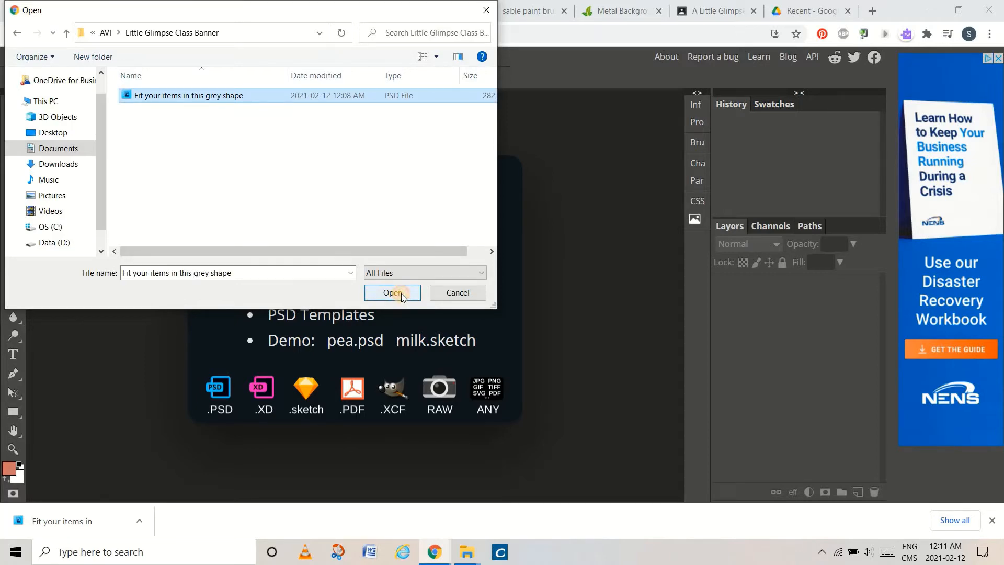
click(401, 293)
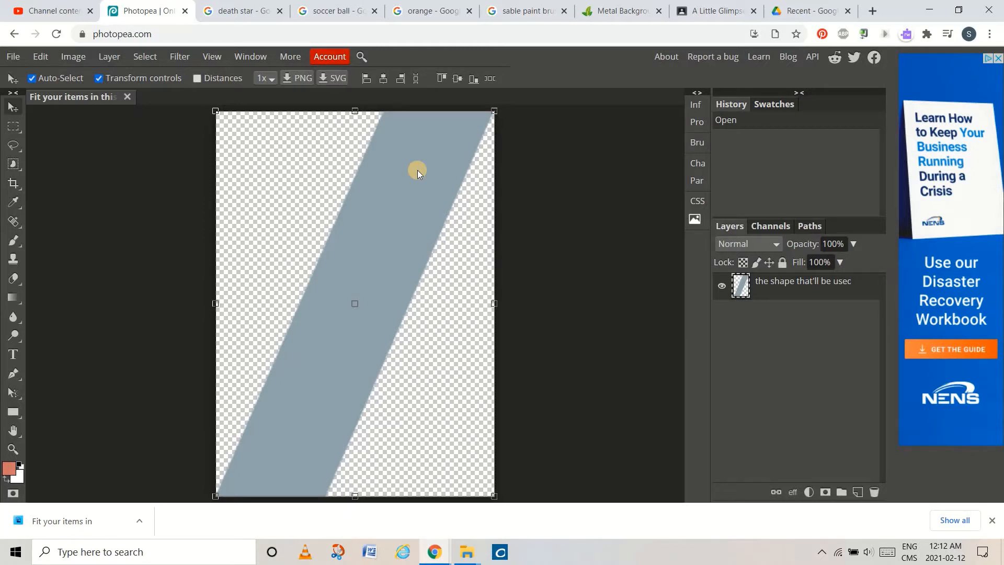
Step: Open the Death Star image from the Google results at full size in its own tab and copy the image
click(241, 12)
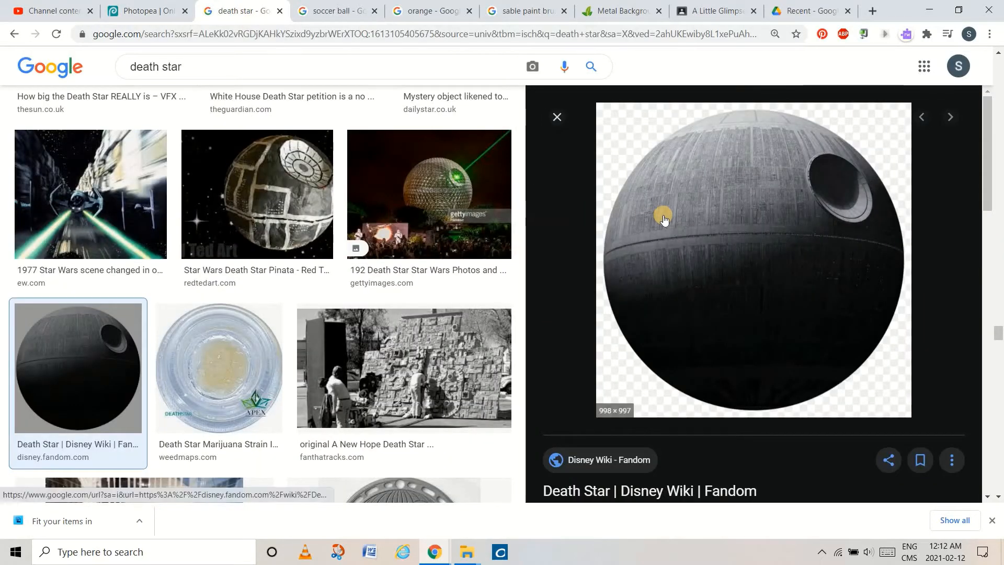
right_click(735, 218)
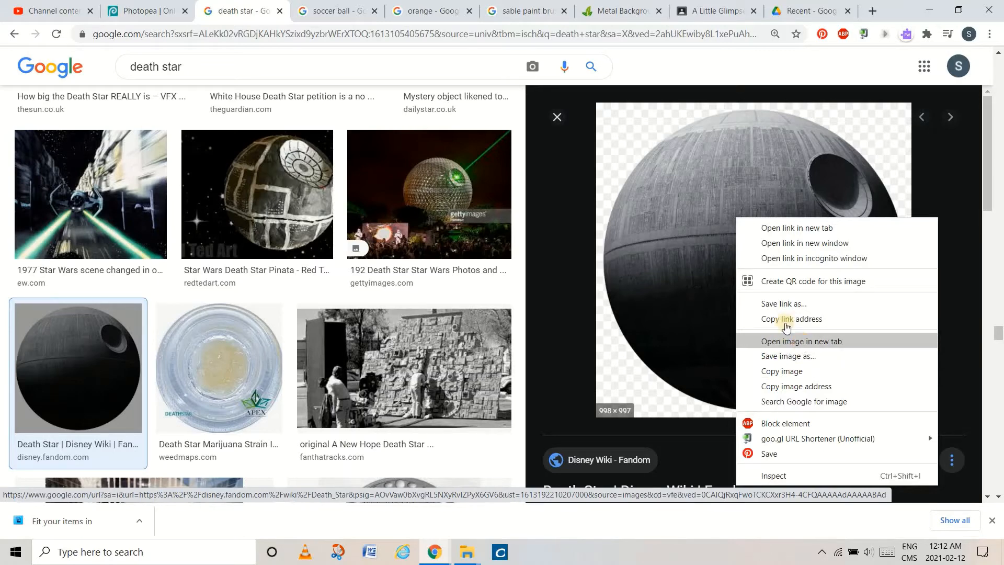
click(792, 341)
click(303, 20)
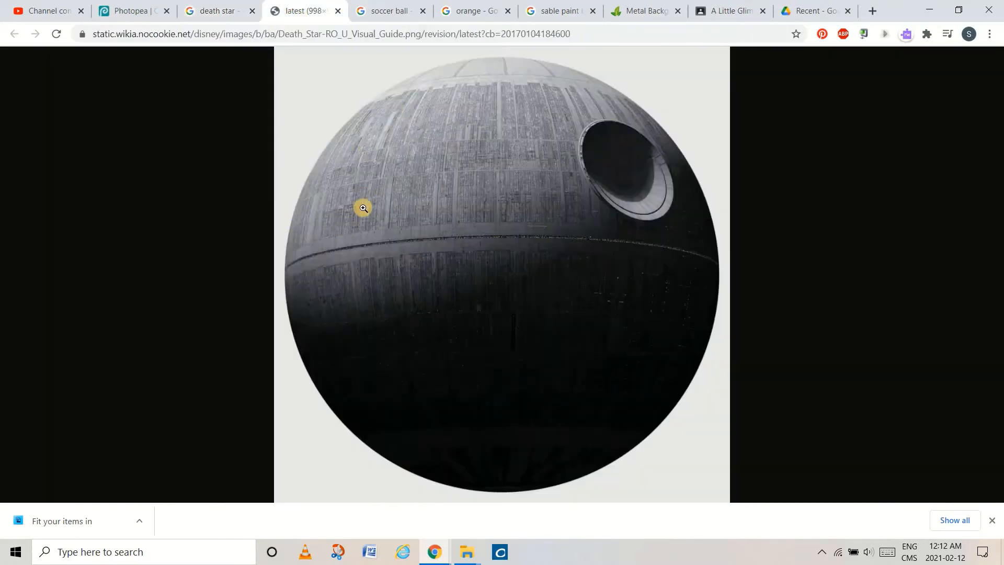
right_click(315, 123)
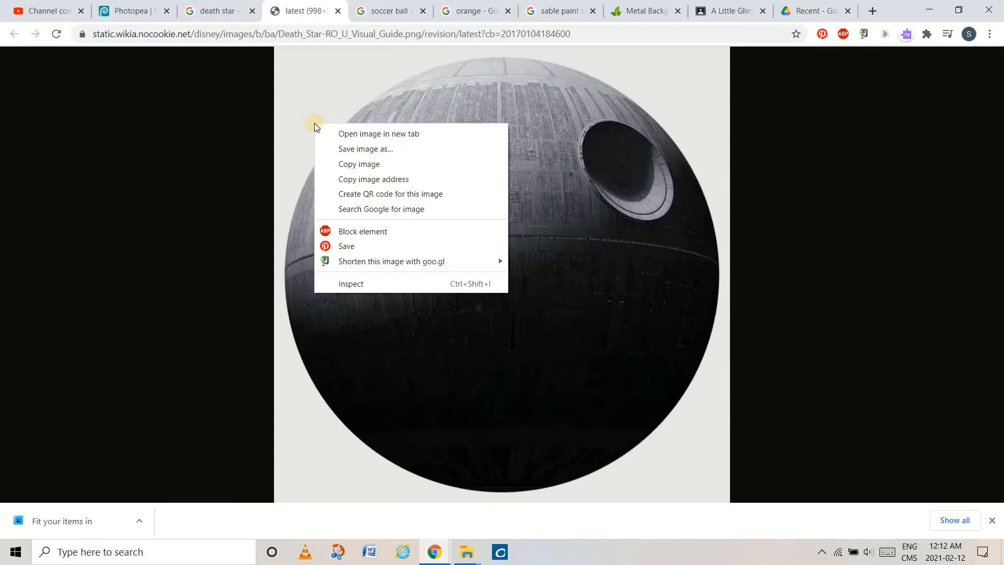
click(352, 164)
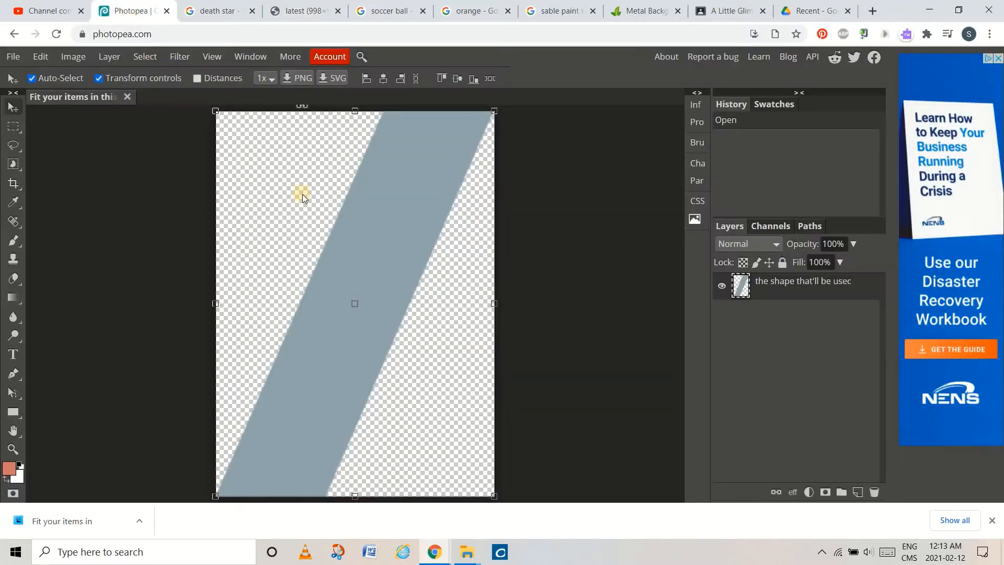
Step: Paste the Death Star into the Photopea banner document, scaling it to about 50% and placing it over the upper part of the grey shape
click(130, 16)
key(ctrl+v)
drag(385, 215, 395, 233)
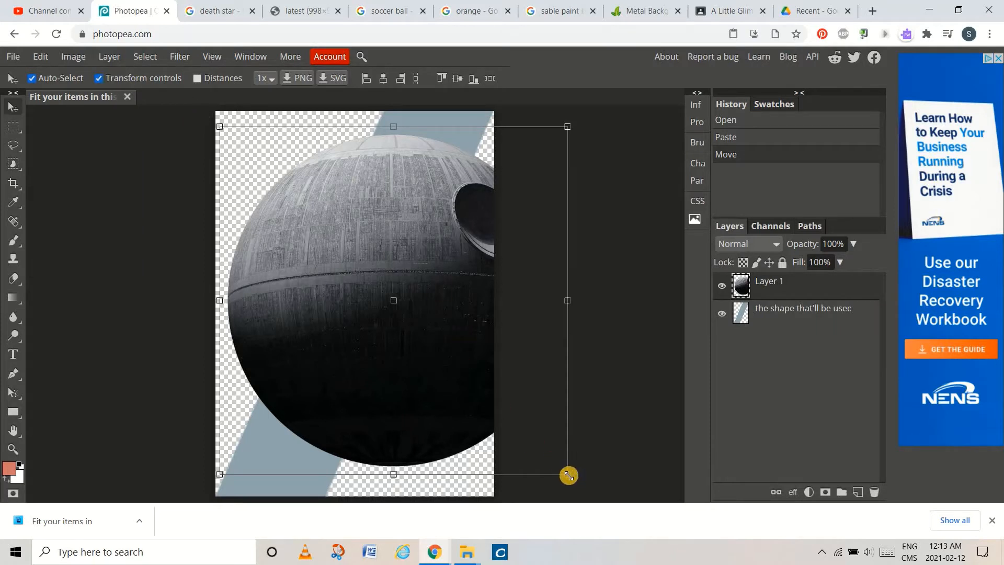
drag(558, 465, 457, 287)
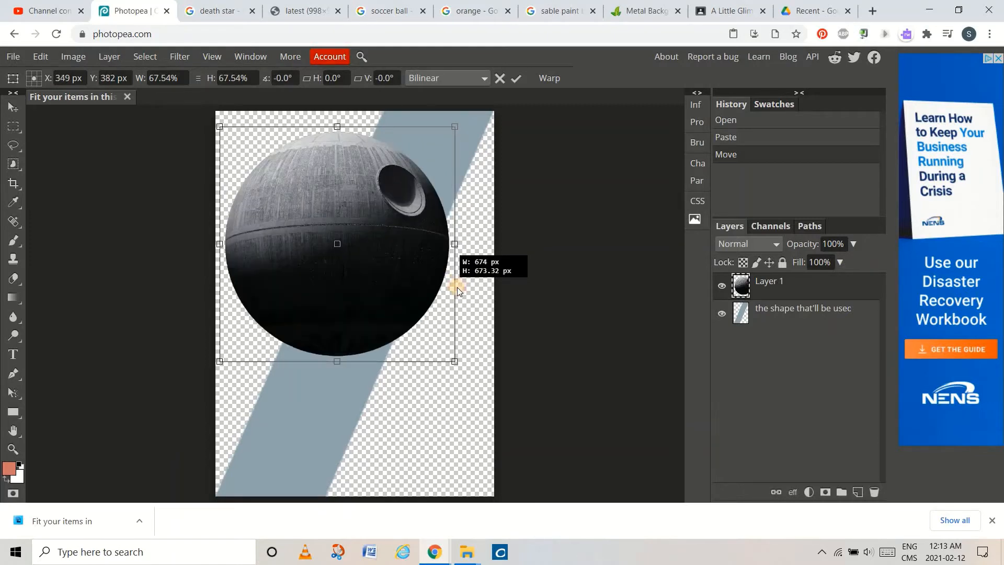
drag(475, 325, 393, 296)
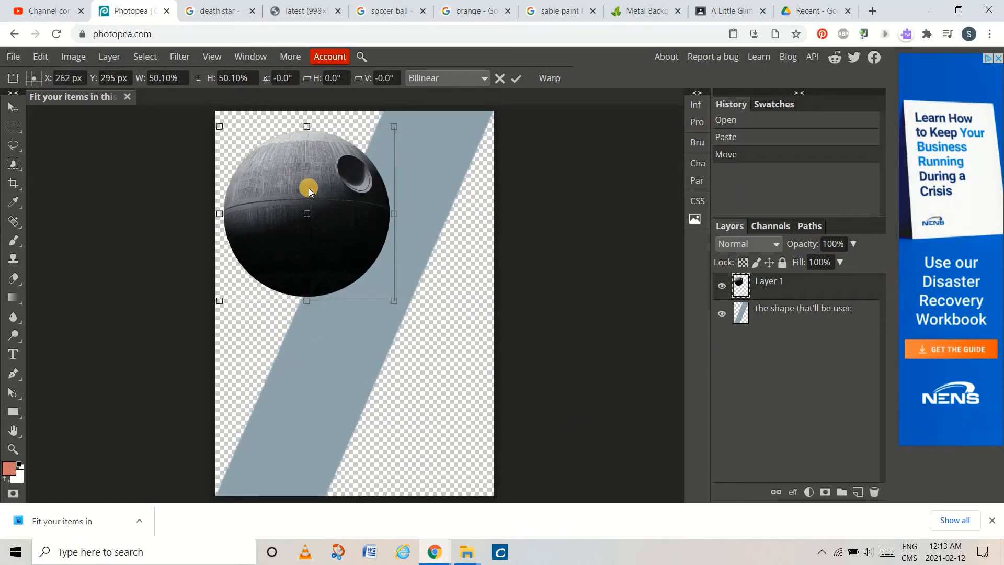
drag(308, 184, 354, 228)
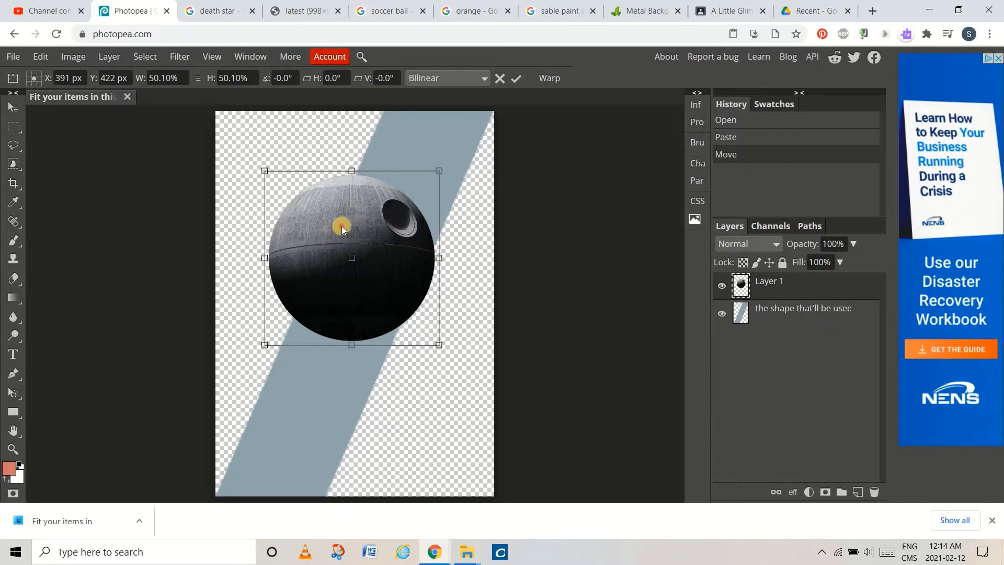
drag(362, 243, 404, 135)
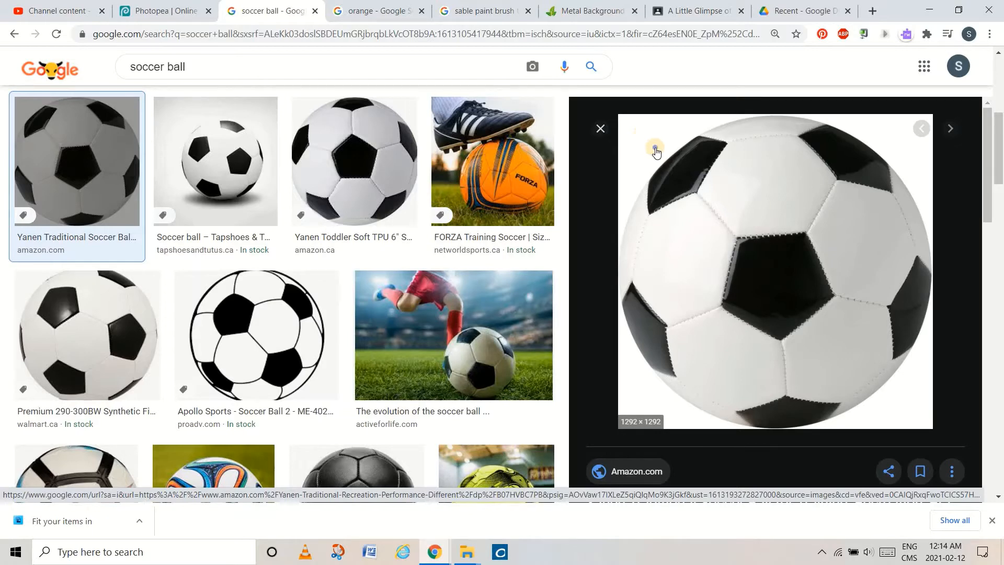
Step: Open the Yanen soccer ball image from the Google results at full size in its own tab and copy the image
right_click(654, 149)
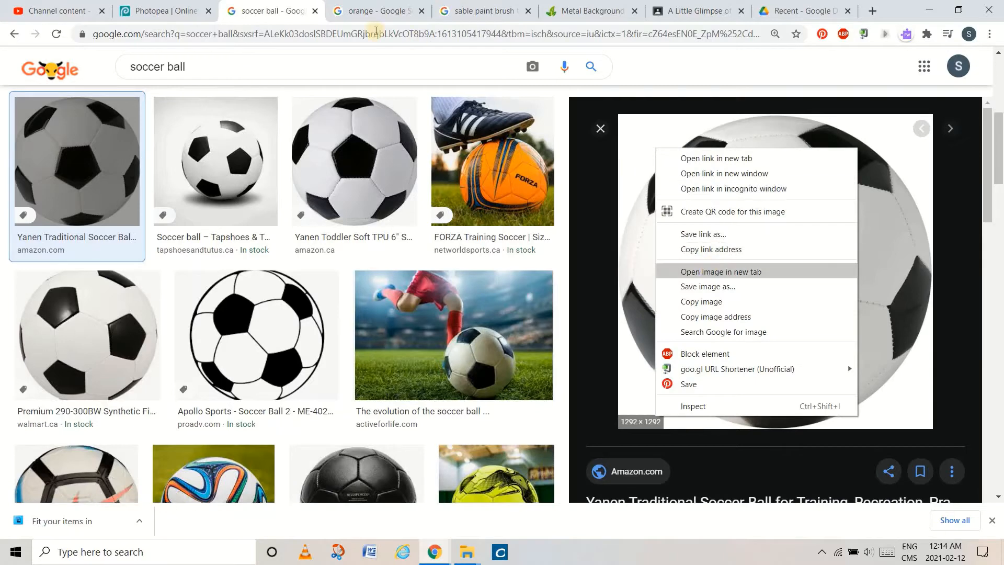
click(711, 273)
key(ctrl+Tab)
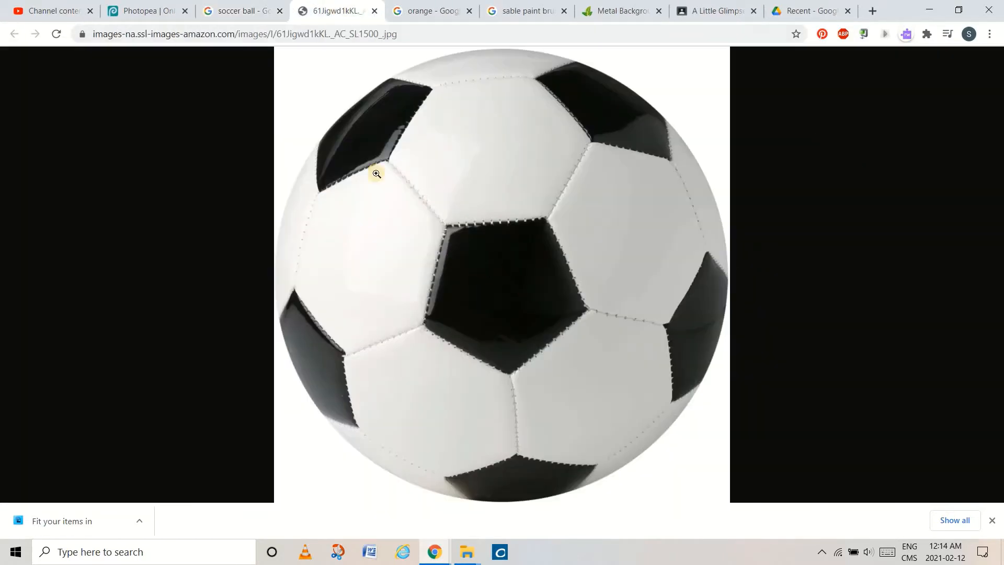
right_click(338, 121)
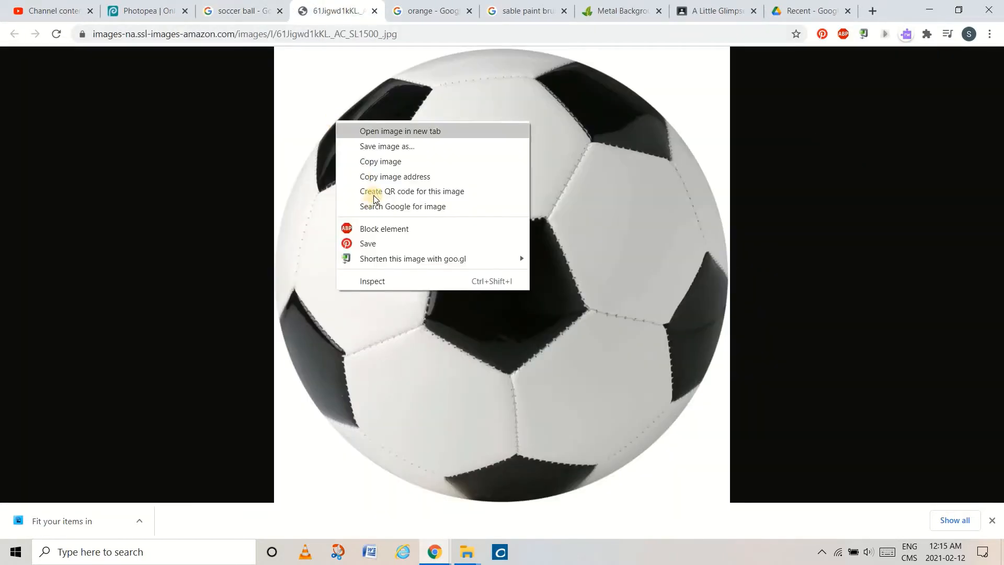
click(371, 161)
Step: Paste the soccer ball into the Photopea banner document and scale it to about 29%, overlapping the bottom of the Death Star
click(133, 7)
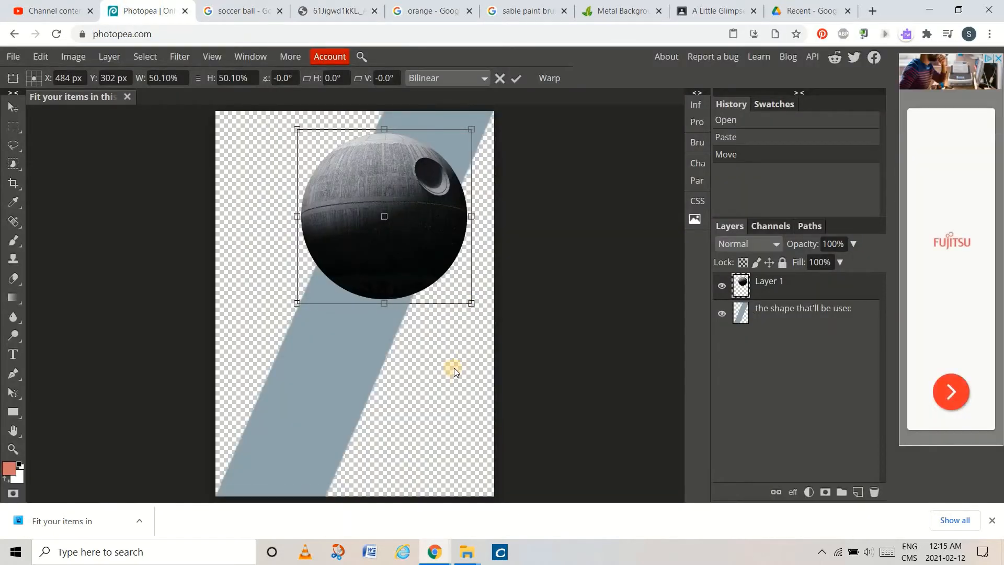
key(ctrl+v)
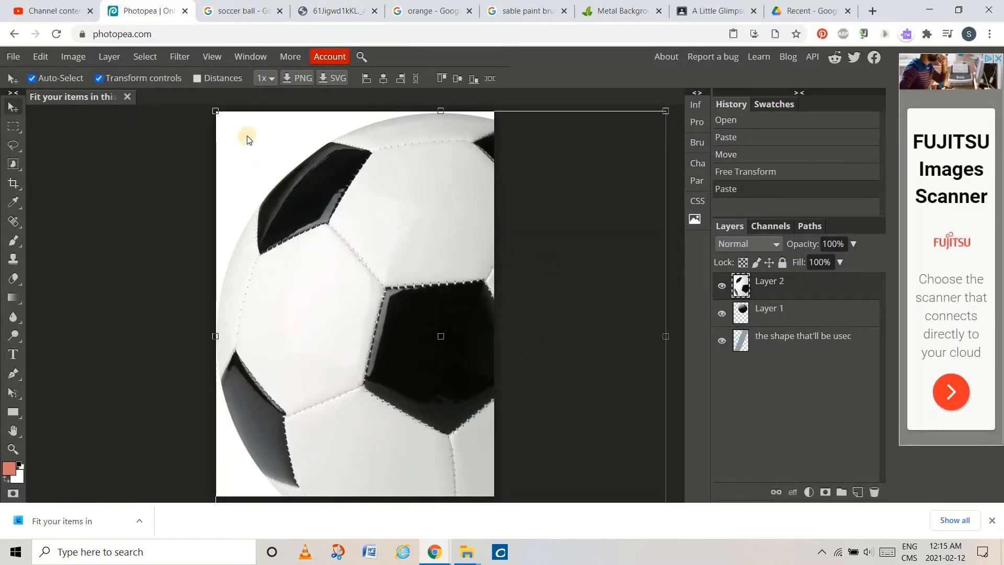
mouse_move(214, 111)
mouse_down()
mouse_move(383, 247)
mouse_move(411, 279)
mouse_move(411, 307)
mouse_up()
drag(303, 273, 264, 247)
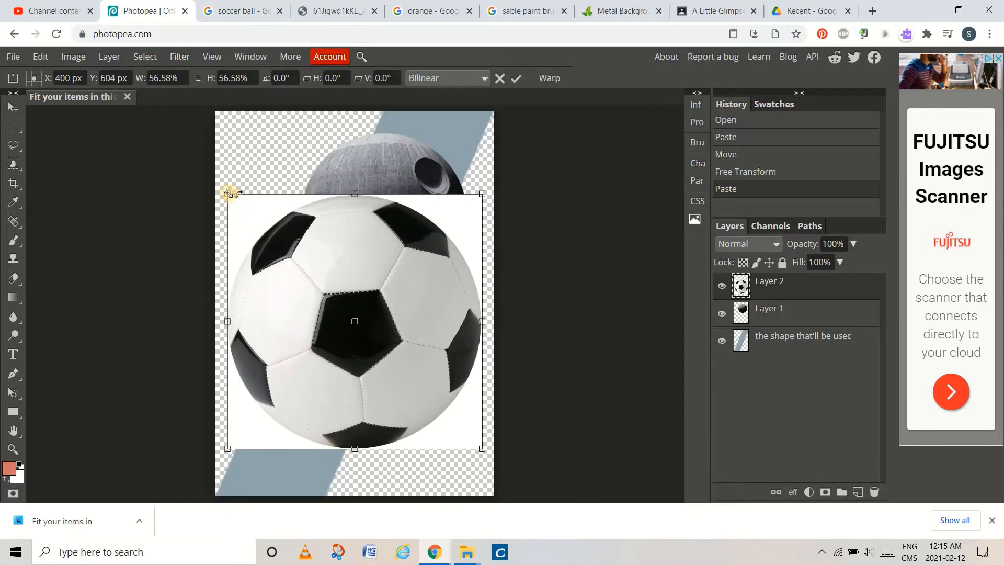
drag(229, 194, 351, 283)
drag(400, 356, 366, 300)
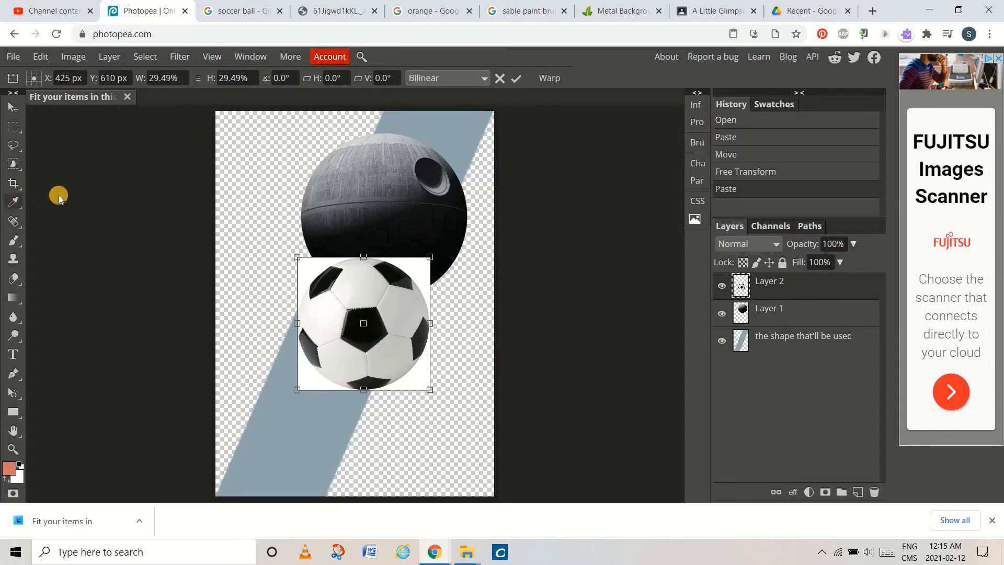
Step: Move the soccer ball to the Death Star's lower-left edge over the grey shape, and switch to the Magic Wand to apply the transform
key(ctrl+minus)
key(ctrl+minus)
key(ctrl+minus)
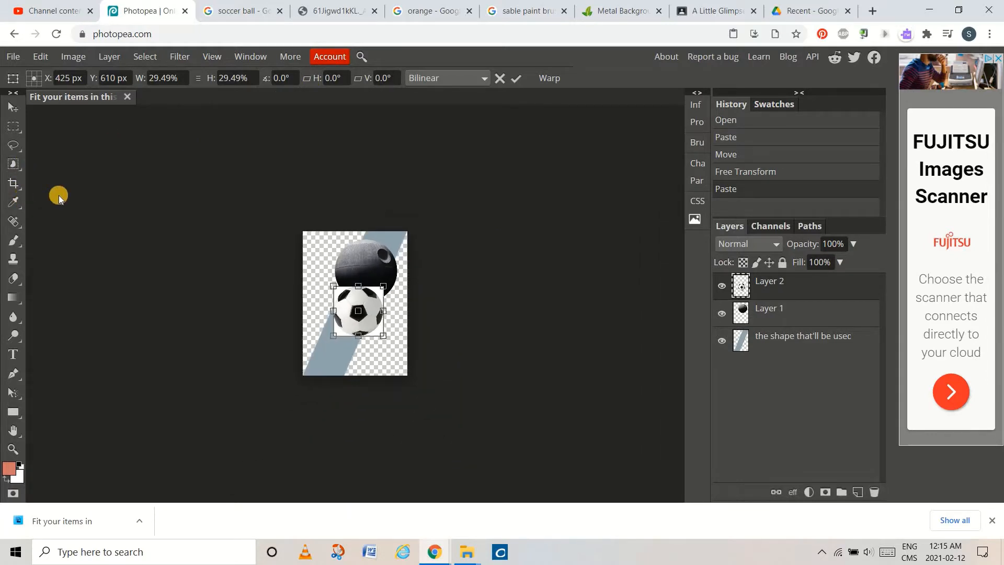
key(ctrl+plus)
key(ctrl+plus)
key(ctrl+plus)
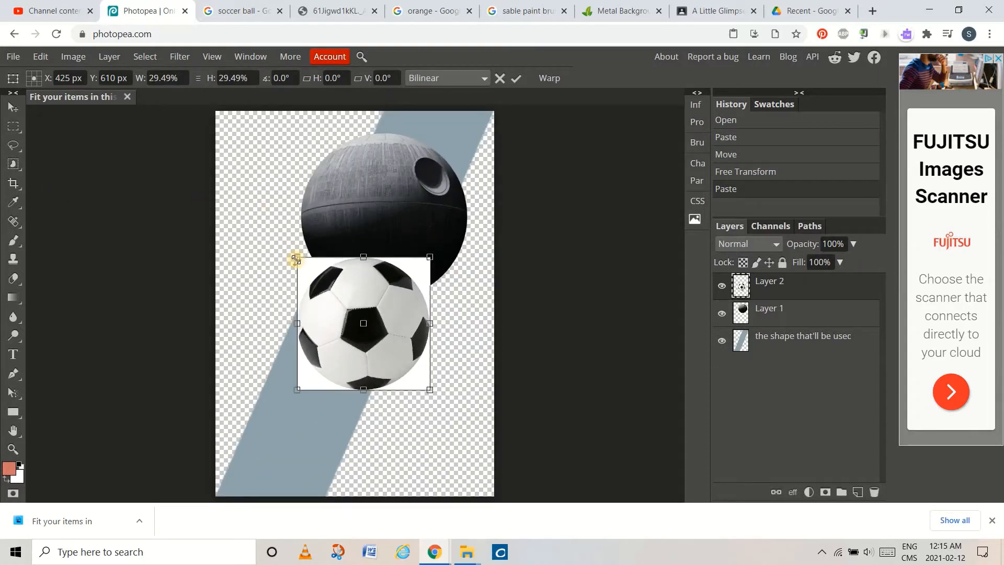
drag(394, 310, 355, 319)
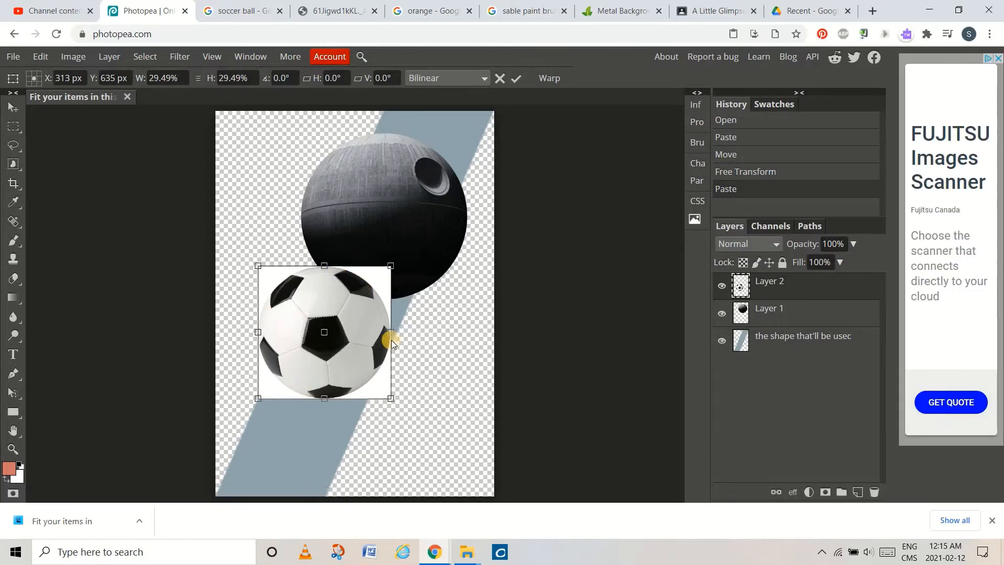
click(14, 165)
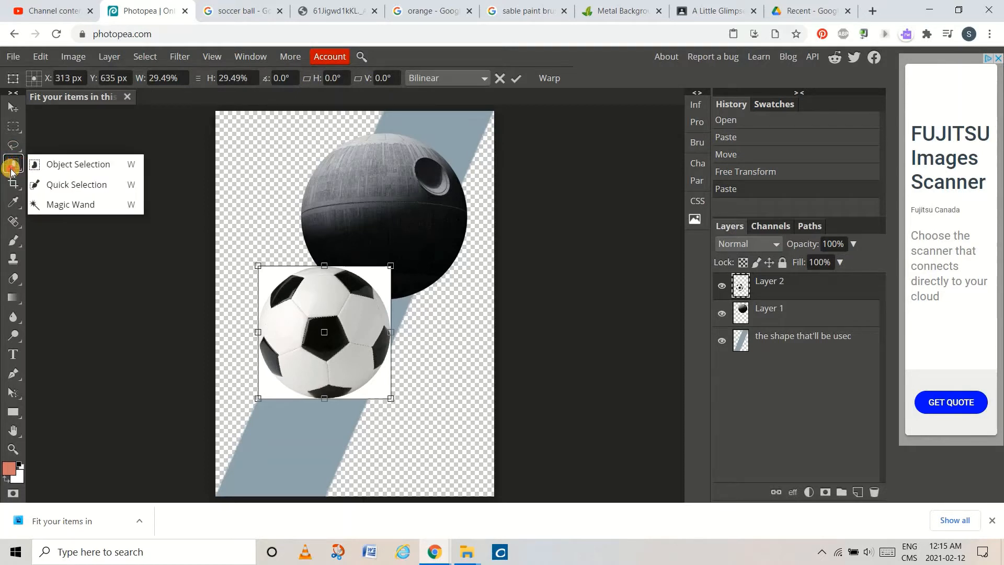
click(72, 202)
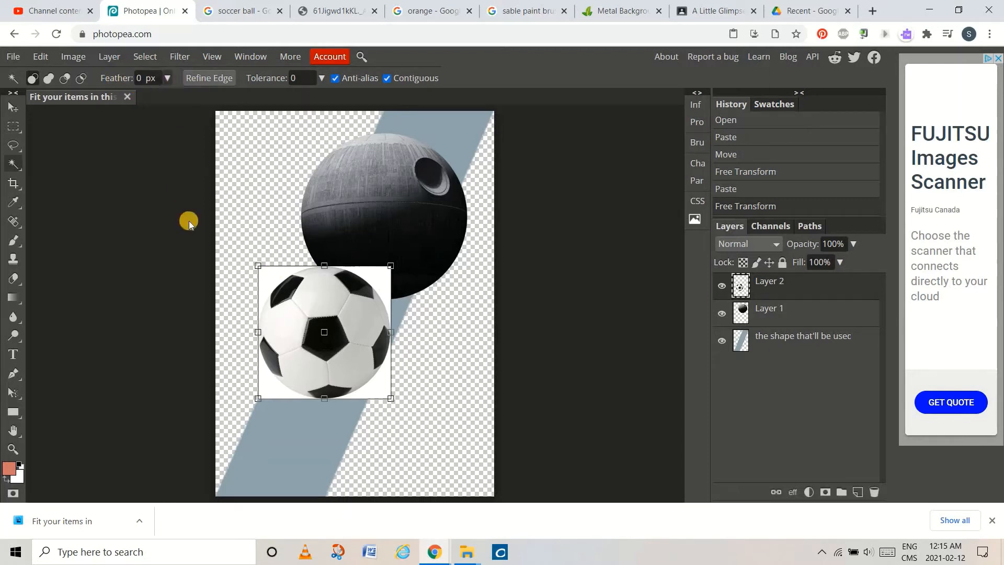
Step: Try to select the white background around the soccer ball using the Magic Wand with tolerance 32, and clear that selection
click(144, 78)
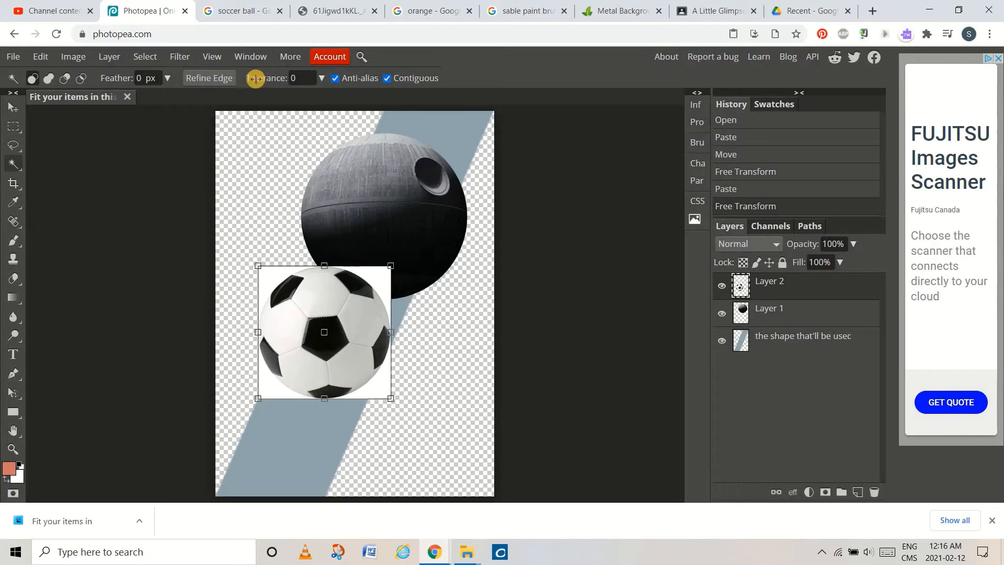
drag(255, 77, 264, 78)
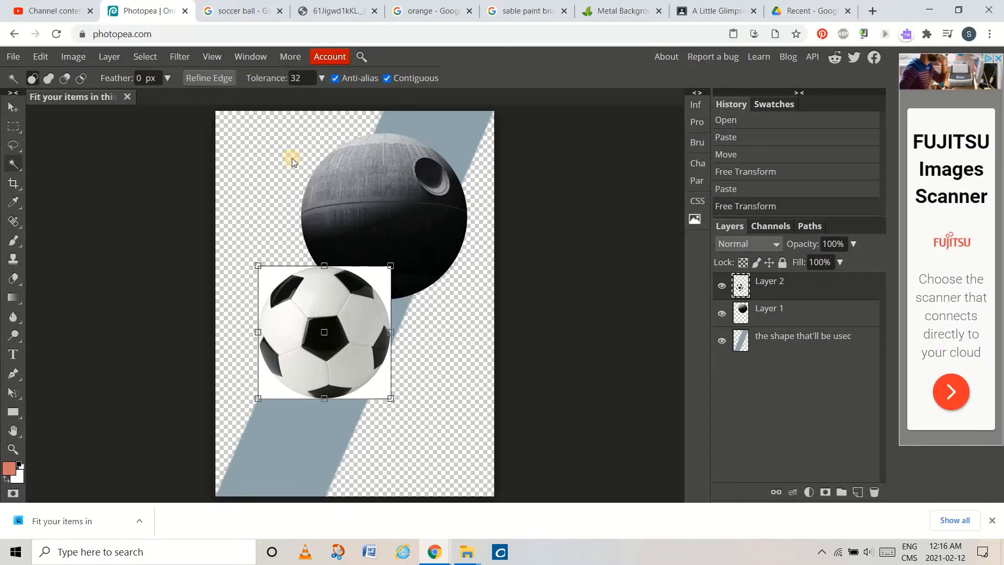
click(270, 280)
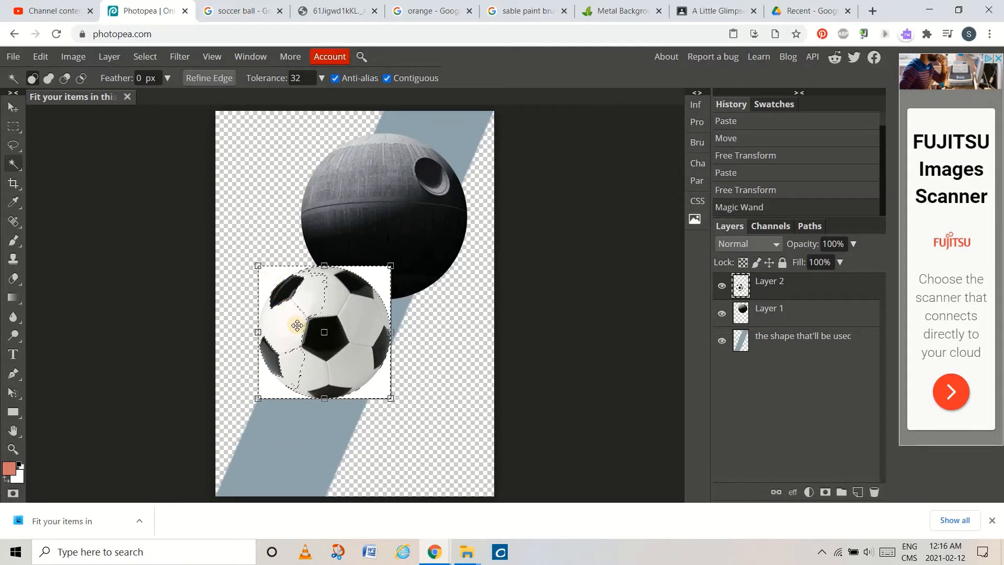
drag(267, 292, 303, 331)
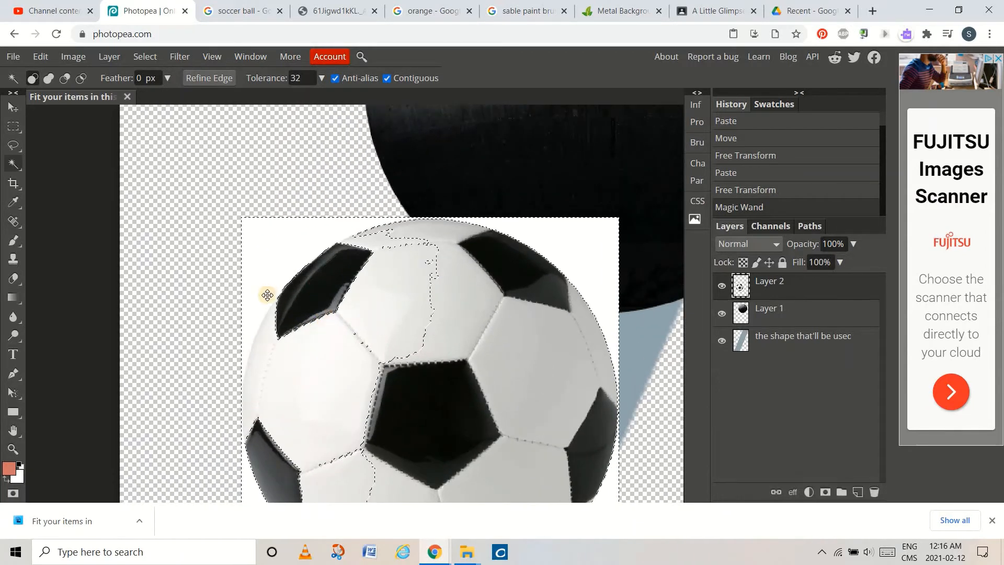
click(281, 257)
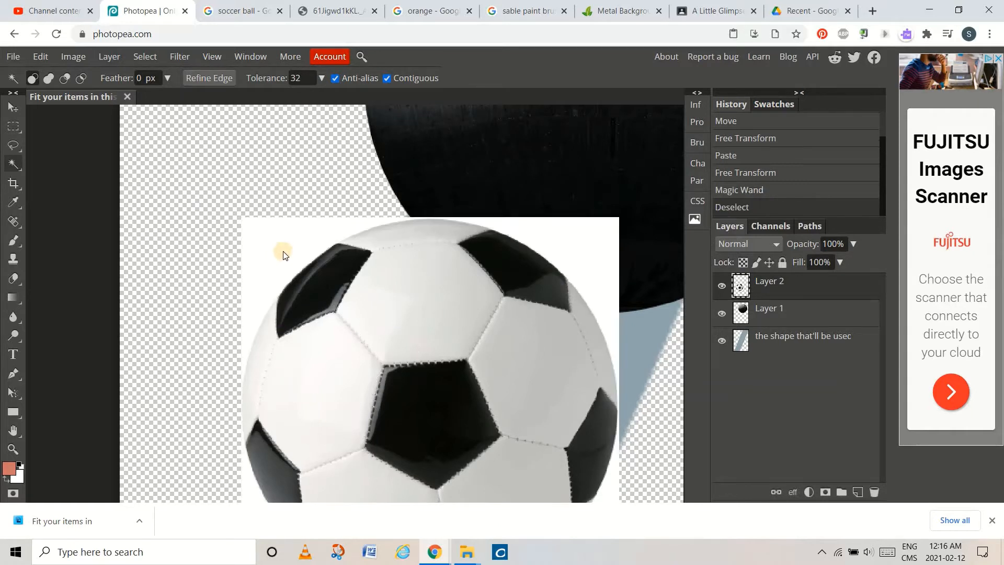
Step: Select the white background around the soccer ball using the Magic Wand with tolerance 5, and inspect the selection edge up close
drag(272, 80, 261, 79)
click(253, 298)
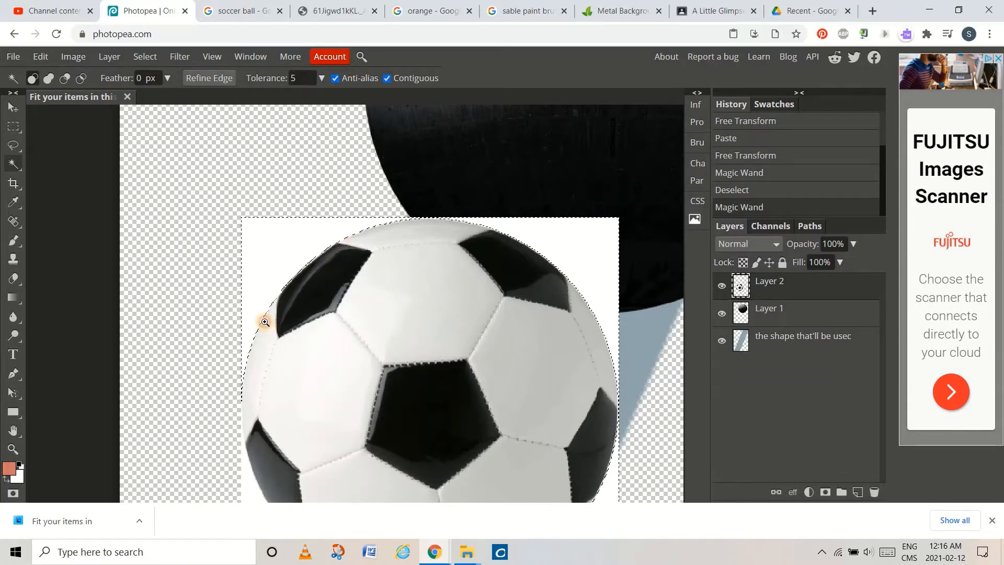
drag(265, 321, 336, 363)
drag(432, 219, 328, 423)
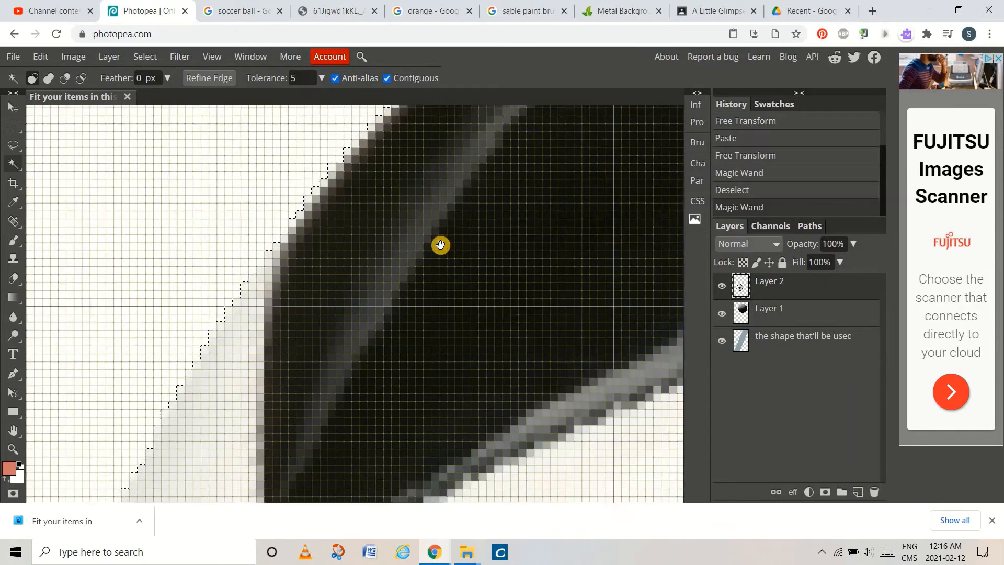
Step: Clear the current selection and reselect the white background around the soccer ball using the Magic Wand with tolerance 15
mouse_move(440, 245)
mouse_down()
mouse_move(374, 340)
mouse_move(428, 249)
mouse_move(349, 338)
mouse_move(411, 307)
mouse_move(440, 262)
mouse_move(307, 363)
mouse_move(436, 233)
mouse_up()
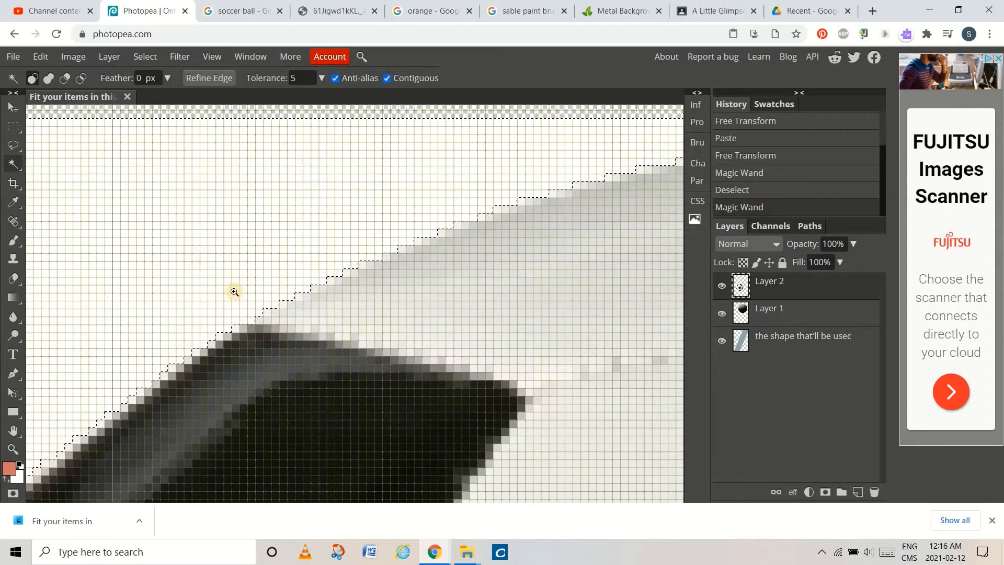
scroll(240, 318, up, 3)
scroll(237, 381, down, 5)
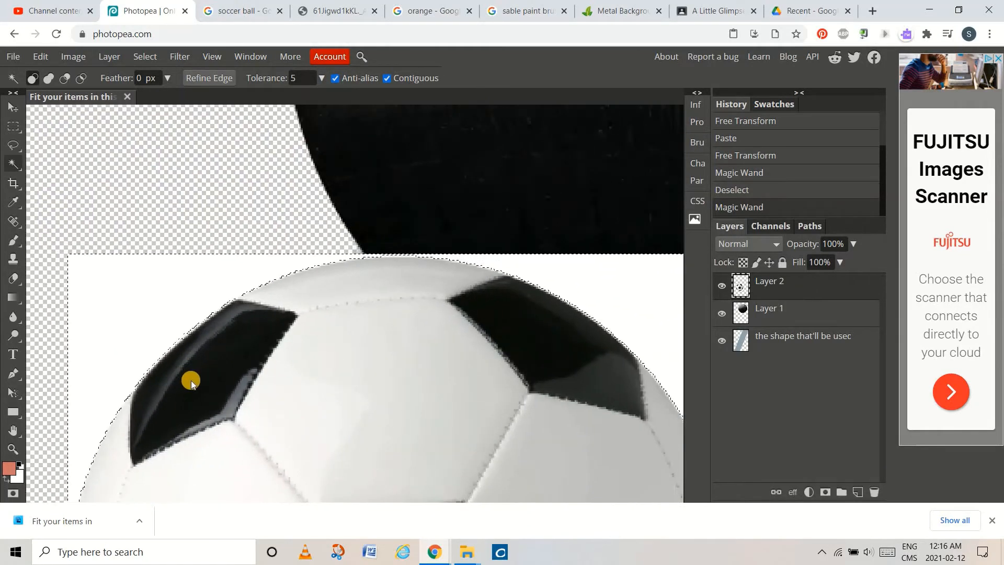
key(ctrl+d)
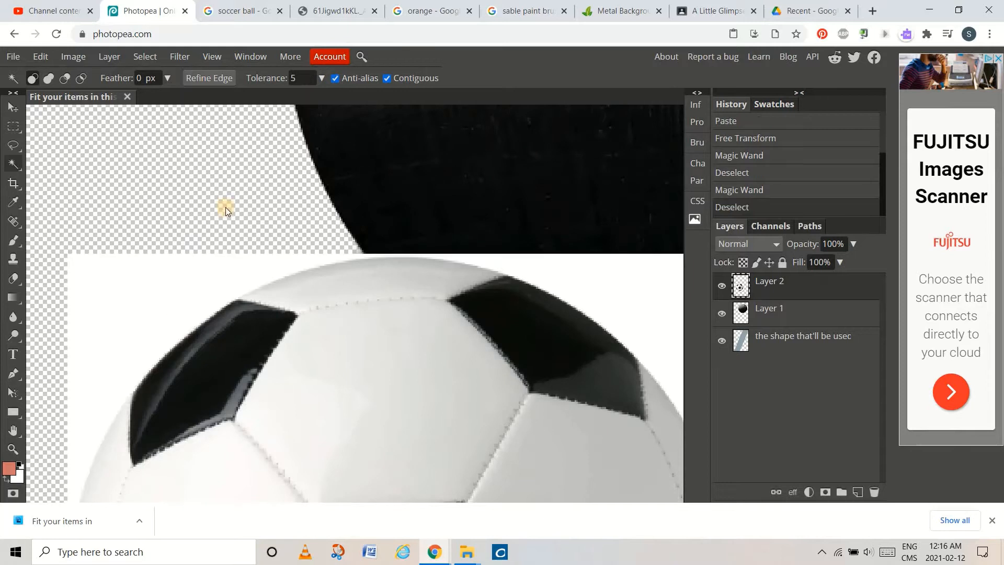
drag(255, 78, 256, 78)
click(149, 305)
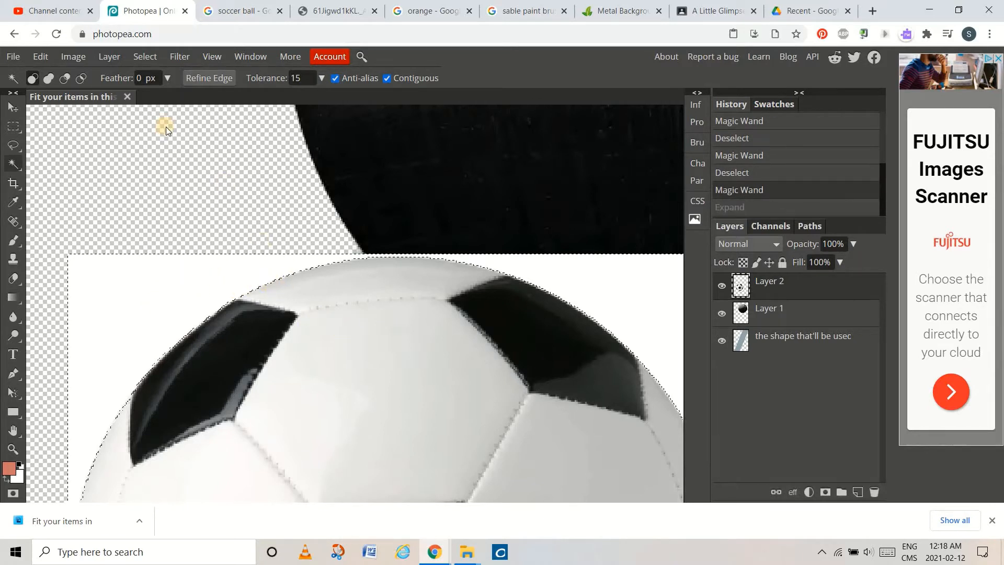
Step: Expand the selection of the soccer ball's white background by 2 px
click(146, 56)
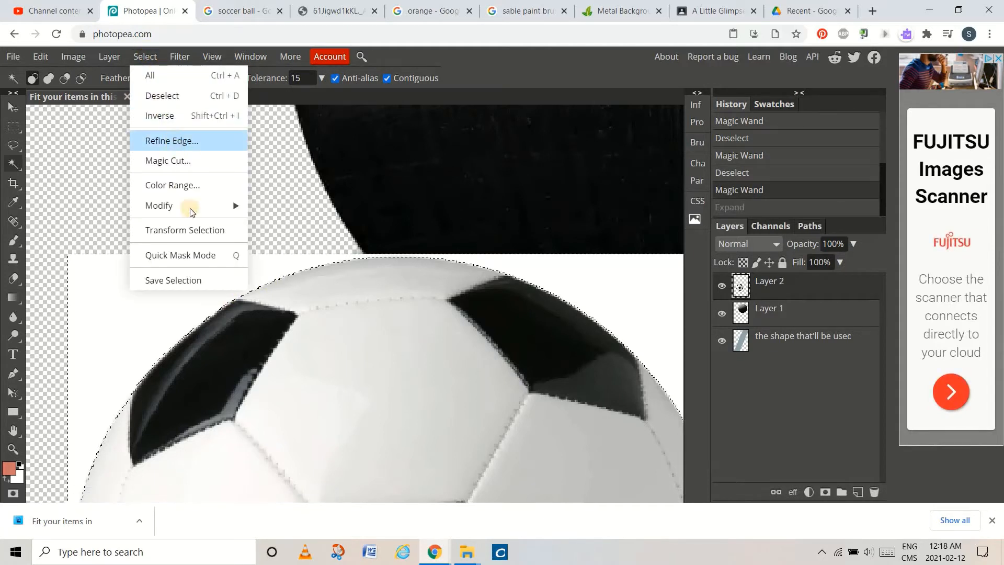
mouse_move(190, 216)
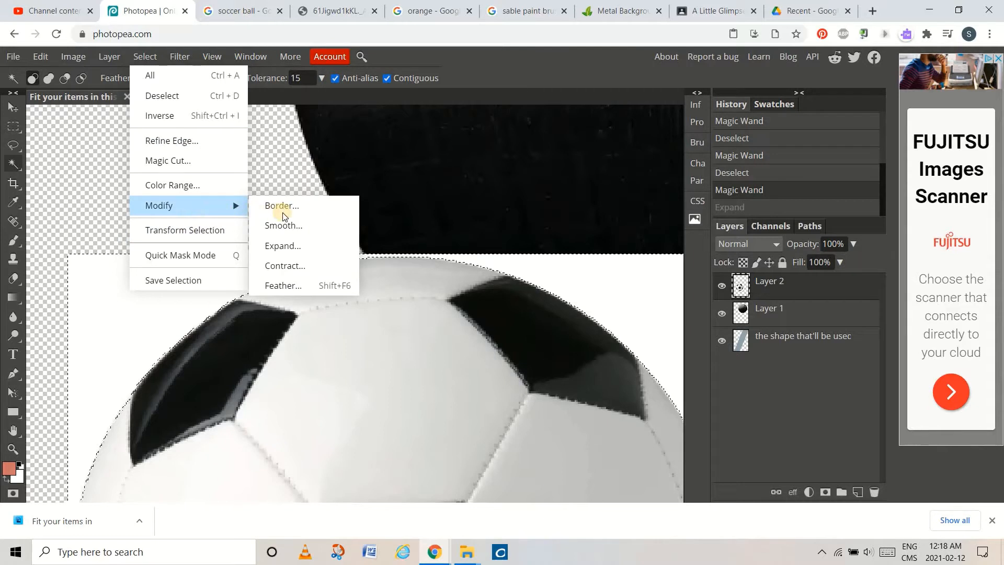
click(297, 247)
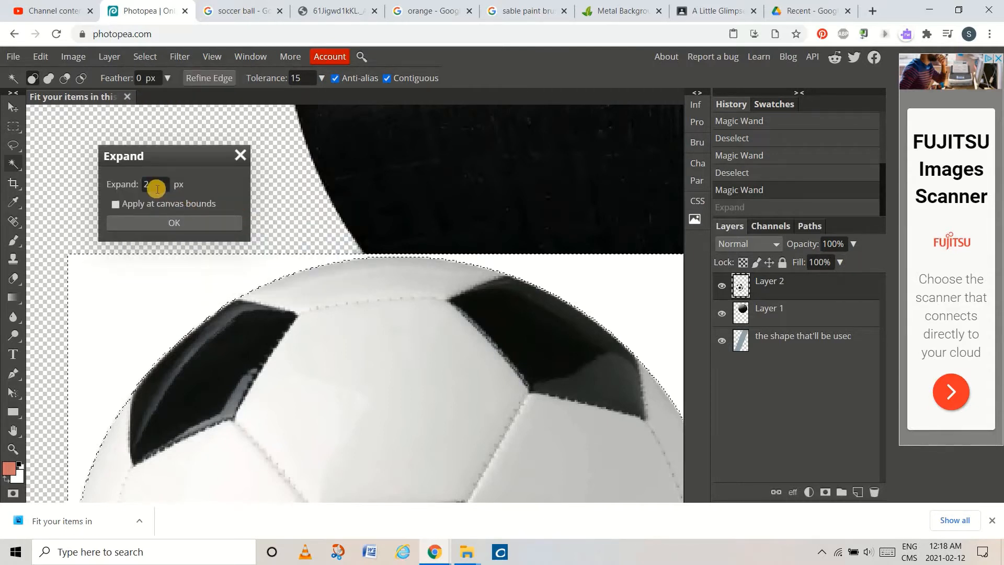
click(182, 222)
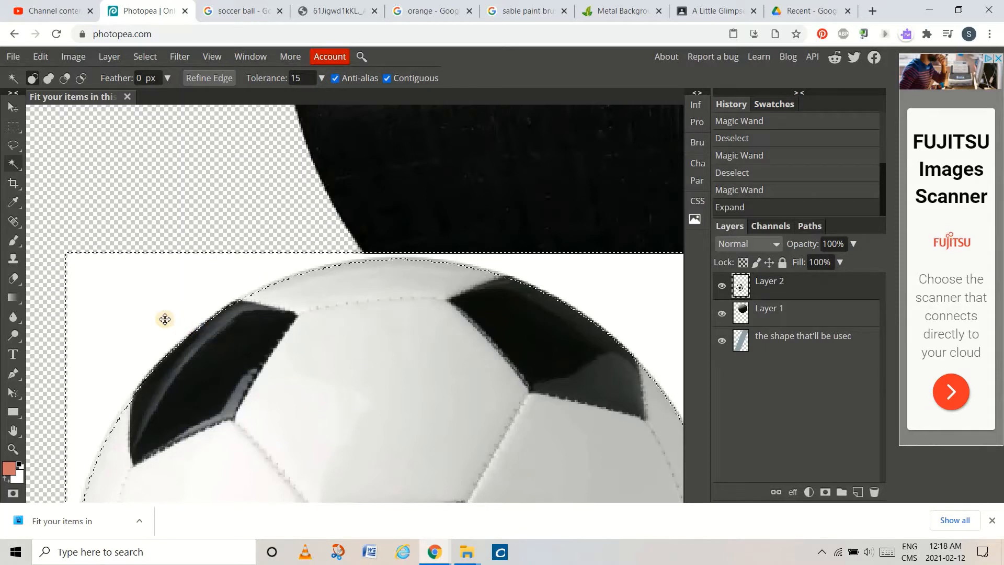
Step: Check the expanded selection around the soccer ball, delete the selected white background, and deselect
scroll(168, 330, down, 10)
scroll(171, 328, up, 6)
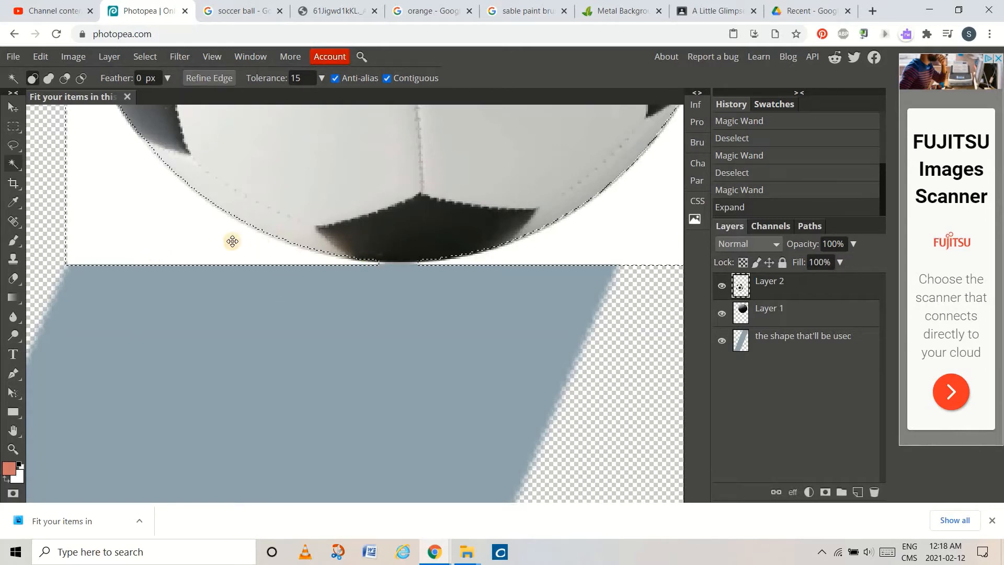
scroll(232, 238, up, 10)
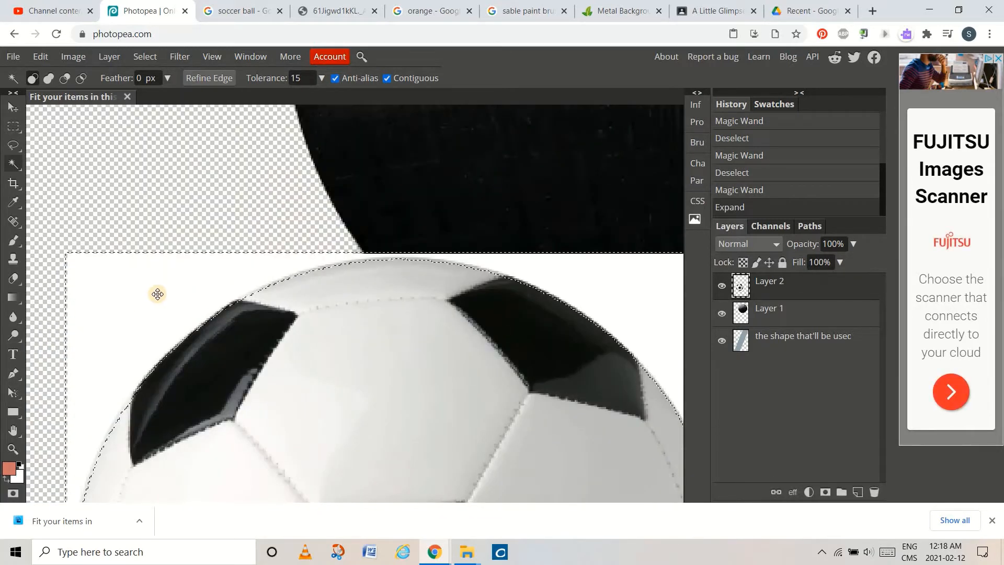
key(Delete)
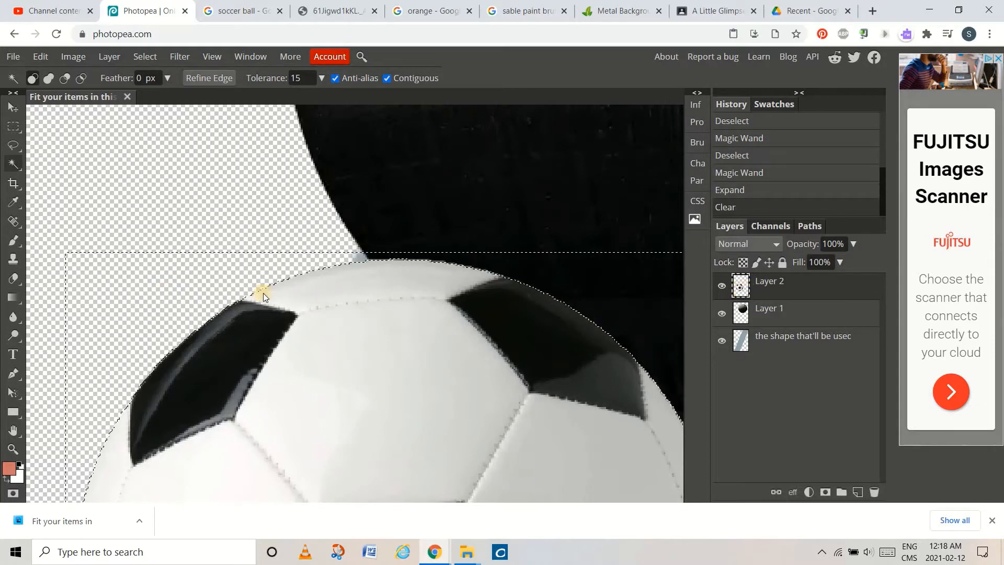
click(158, 293)
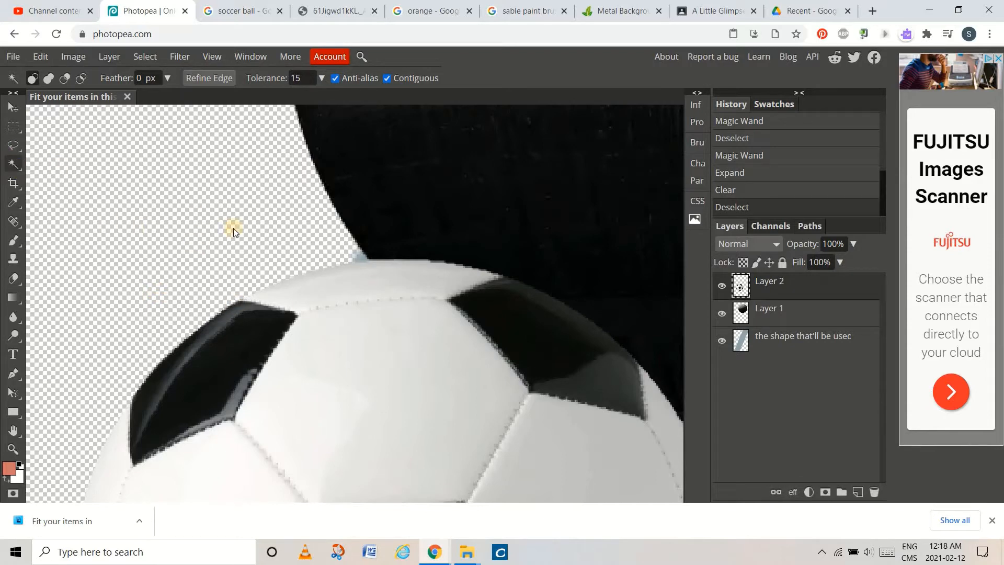
Step: Check the soccer ball's cut-out edge and erase the leftover white fringe along its bottom with the Eraser at size 15
drag(301, 333, 211, 196)
drag(298, 367, 318, 285)
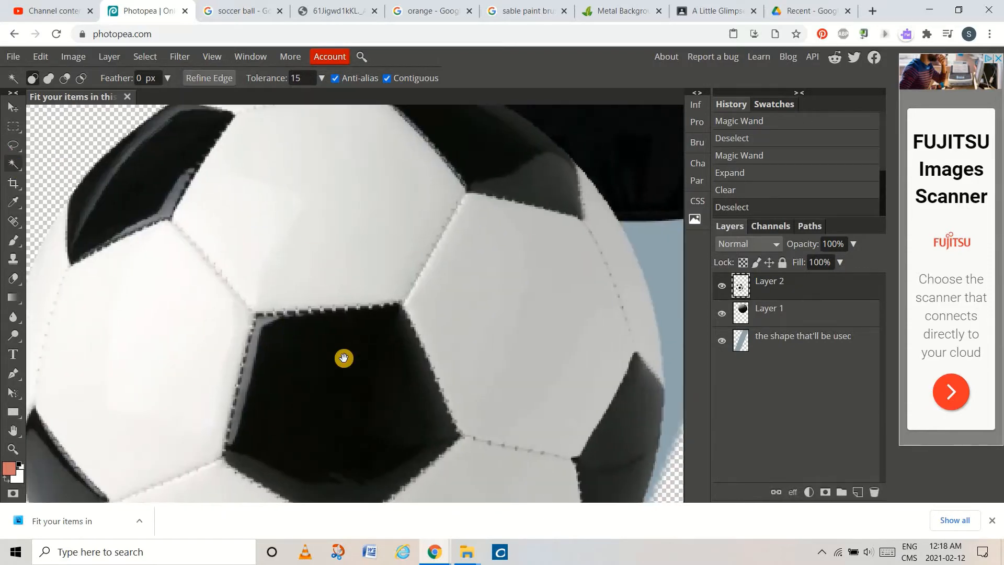
drag(343, 359, 293, 240)
drag(348, 391, 340, 230)
mouse_move(345, 352)
mouse_down()
mouse_move(340, 314)
mouse_move(324, 363)
mouse_up()
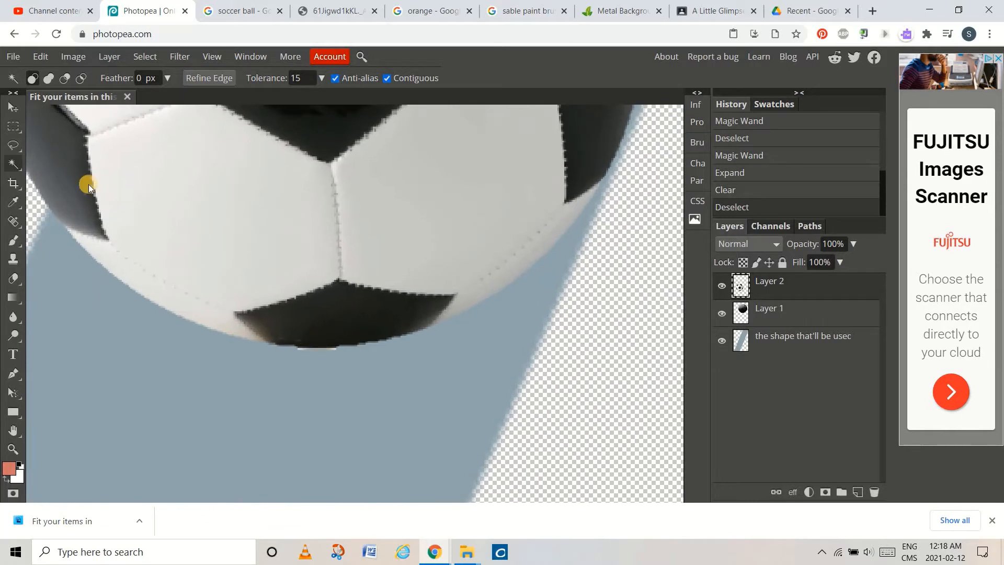
click(13, 278)
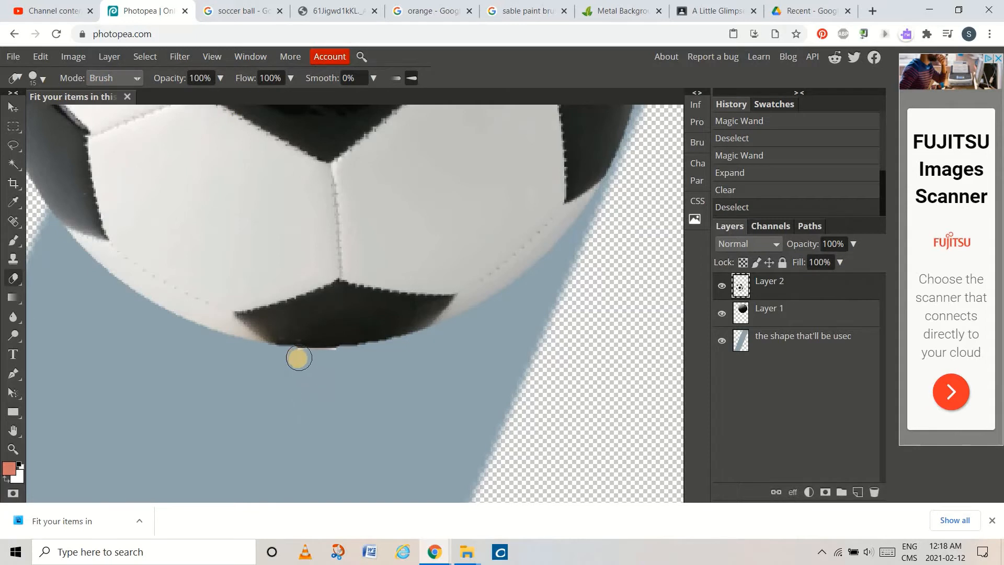
mouse_move(299, 359)
mouse_down()
mouse_move(336, 360)
mouse_move(430, 399)
mouse_up()
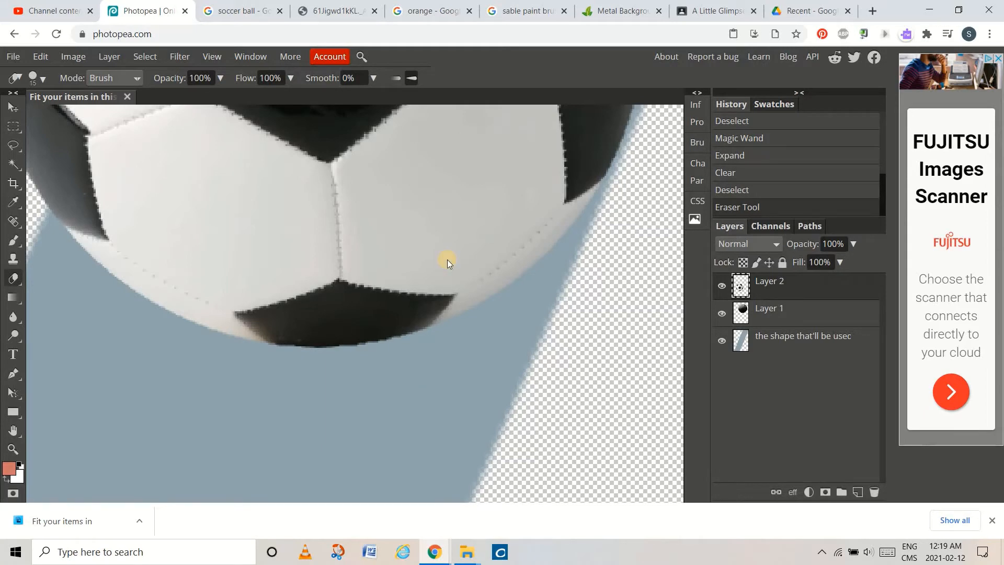
Step: Move the soccer ball sideways so it sits directly beneath the Death Star, over the right edge of the grey shape
key(ctrl+0)
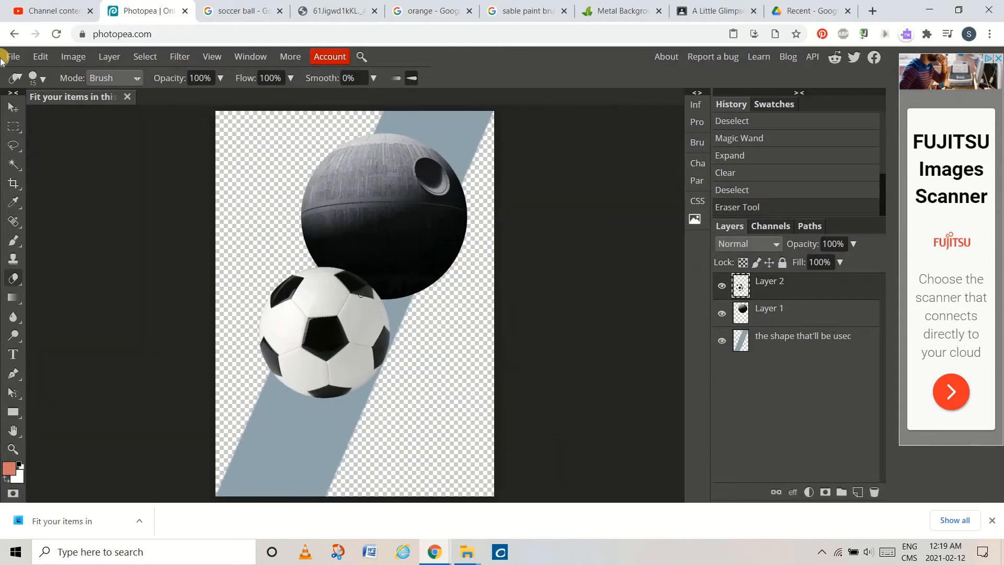
click(9, 109)
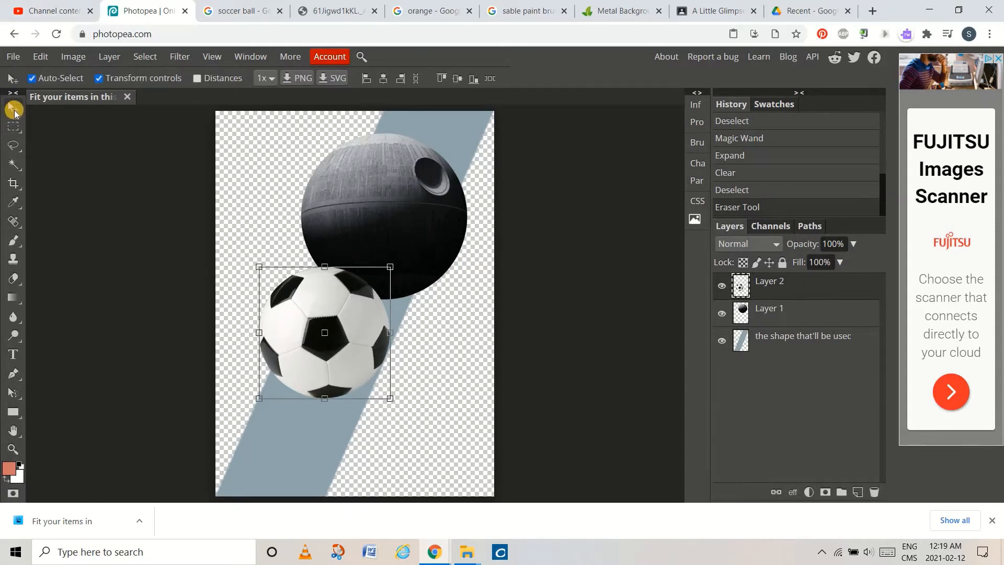
drag(287, 318, 358, 320)
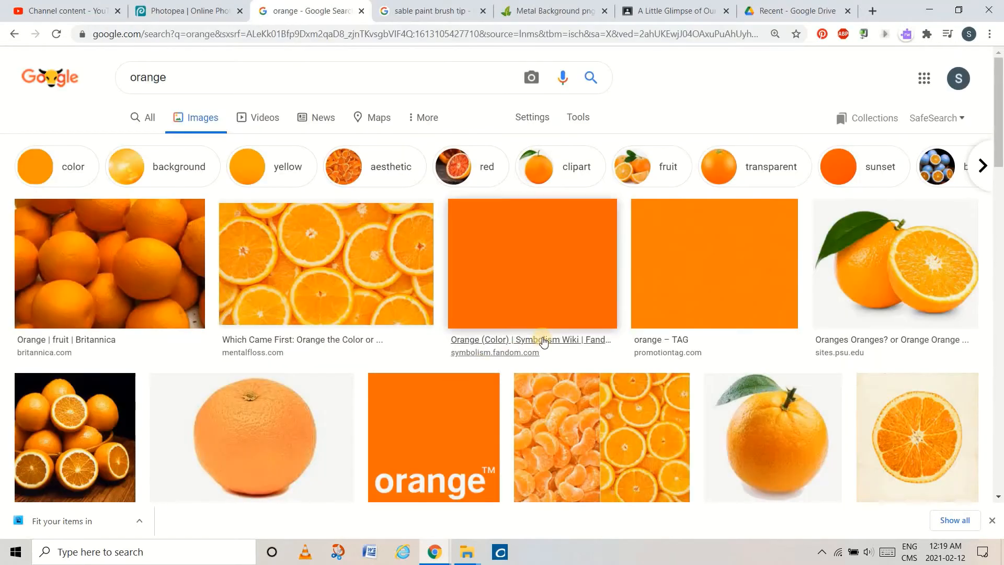
Step: From the Google Images results for orange, open the Mental Floss orange slices picture at full size and copy it
click(298, 276)
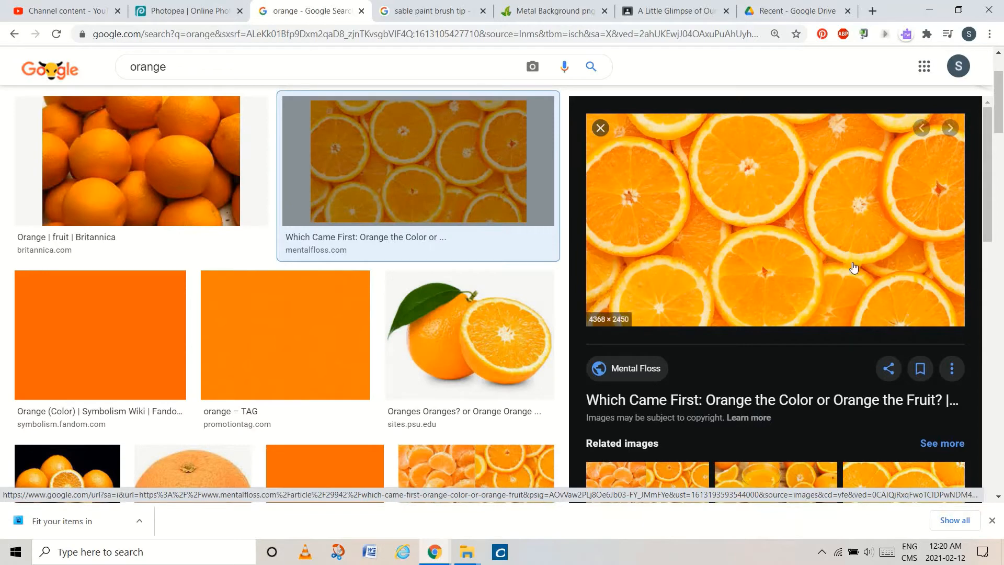
right_click(750, 239)
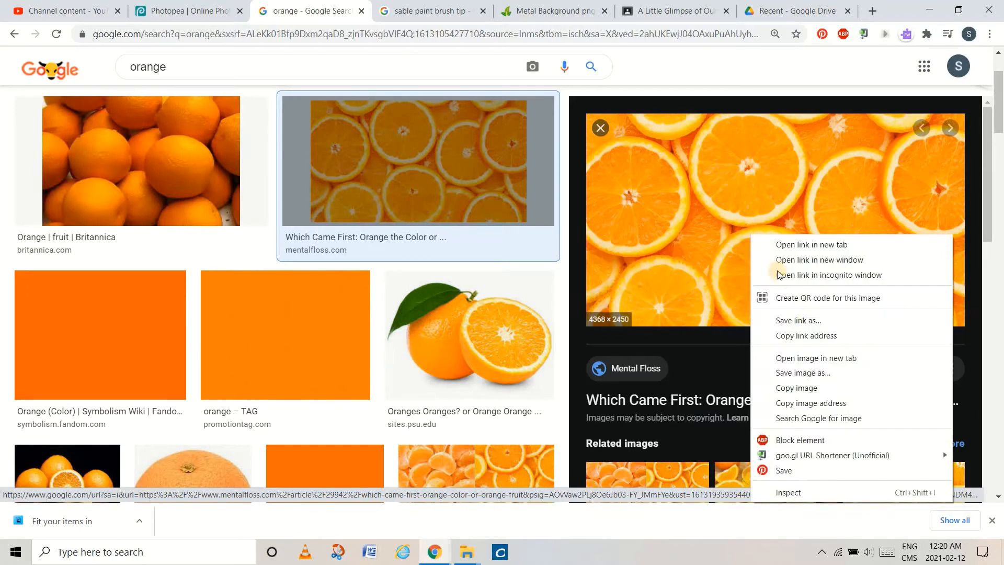
click(820, 359)
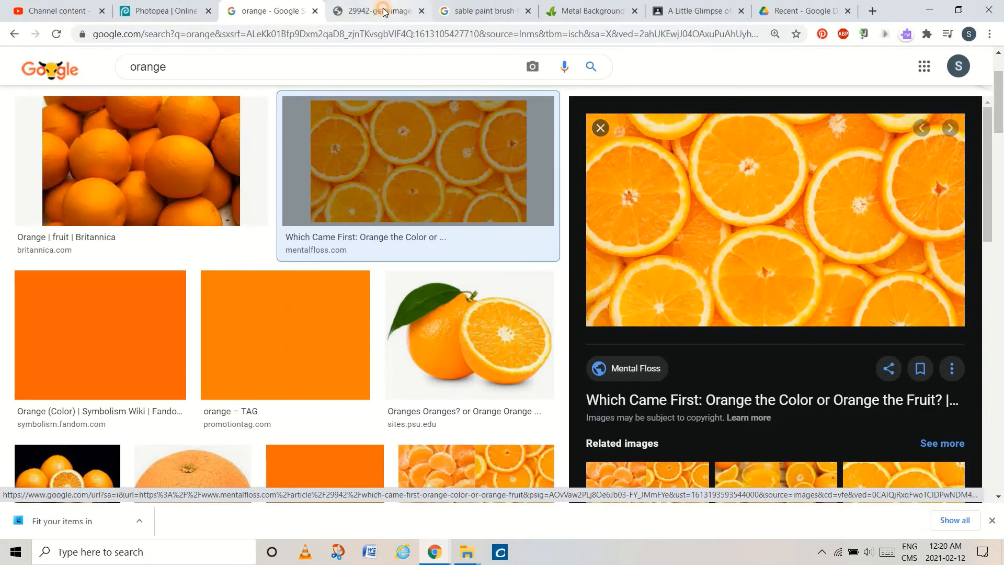
click(366, 11)
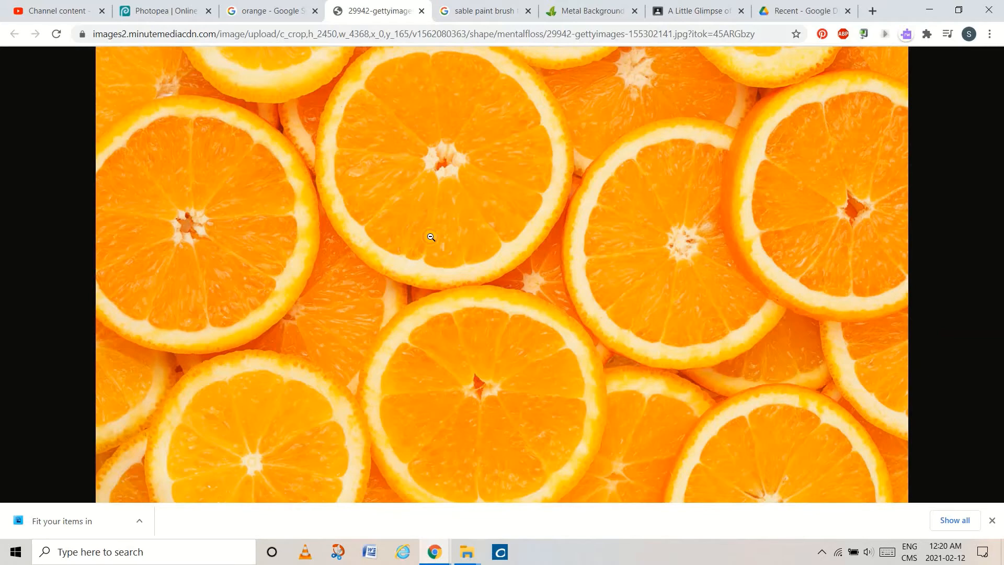
click(430, 236)
click(426, 263)
right_click(430, 249)
click(467, 291)
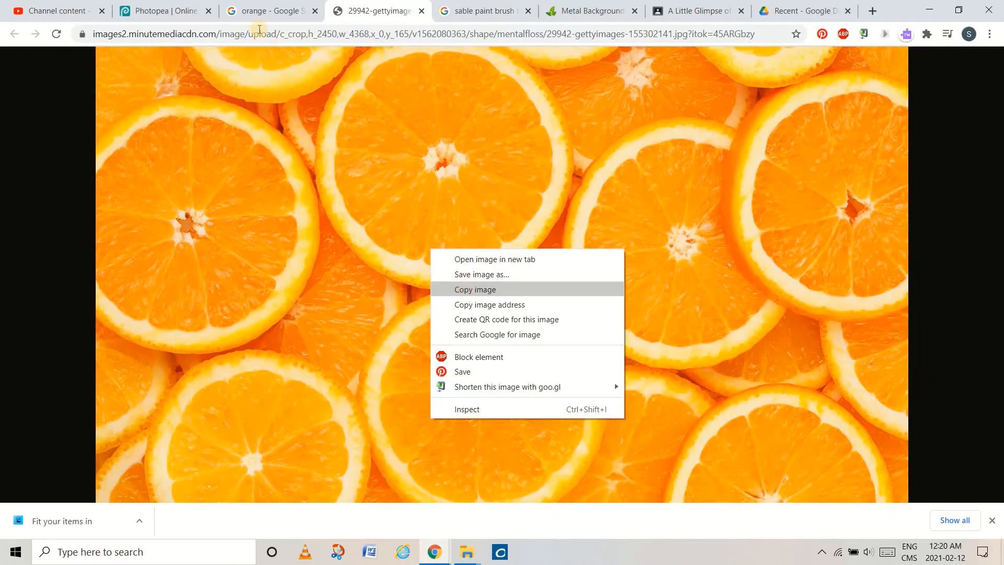
Step: Paste the orange slices image into the Photopea banner document and shift it up and left so its corner handles are reachable
click(164, 11)
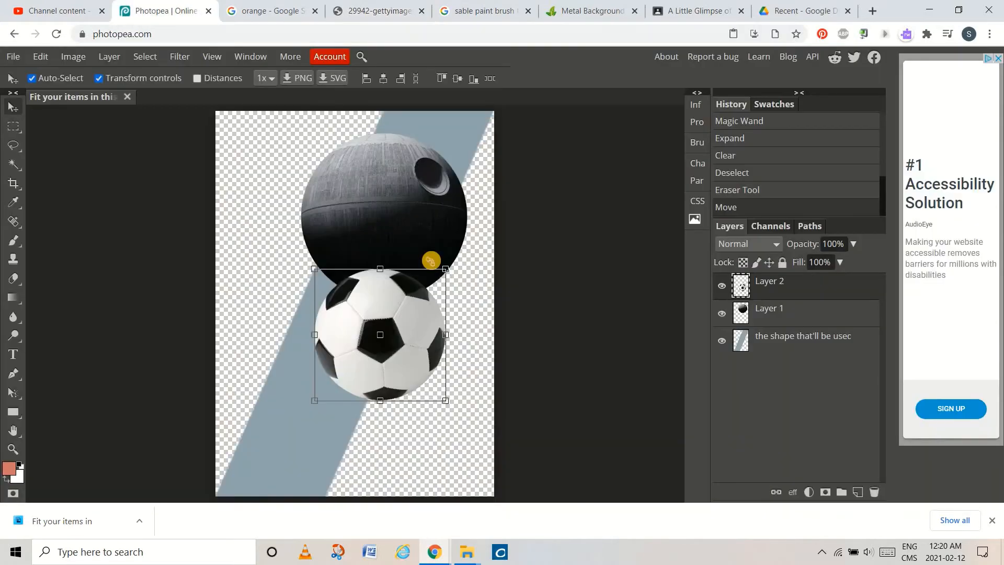
key(ctrl+v)
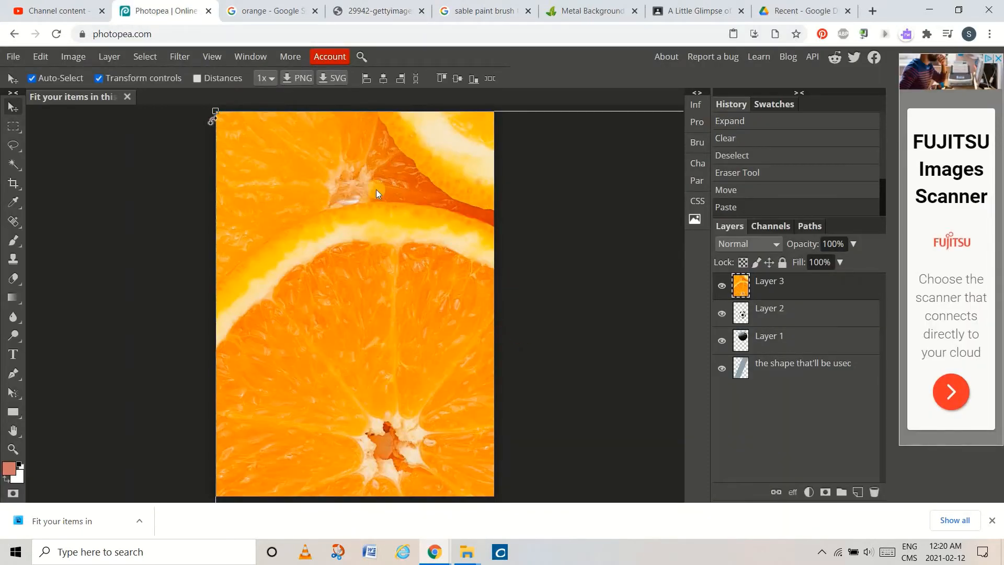
key(ctrl+minus)
key(ctrl+minus)
key(ctrl+minus)
key(ctrl+minus)
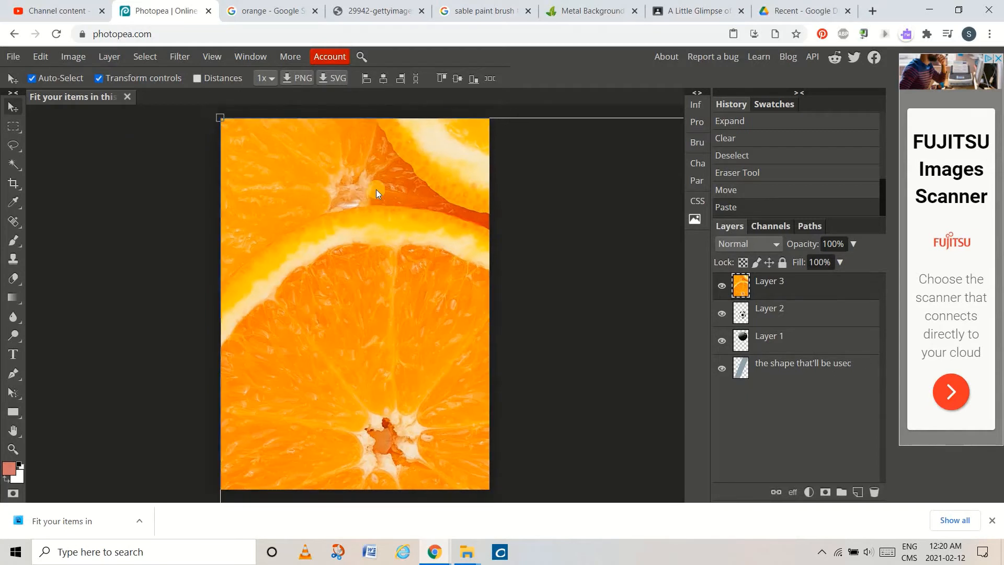
key(ctrl+minus)
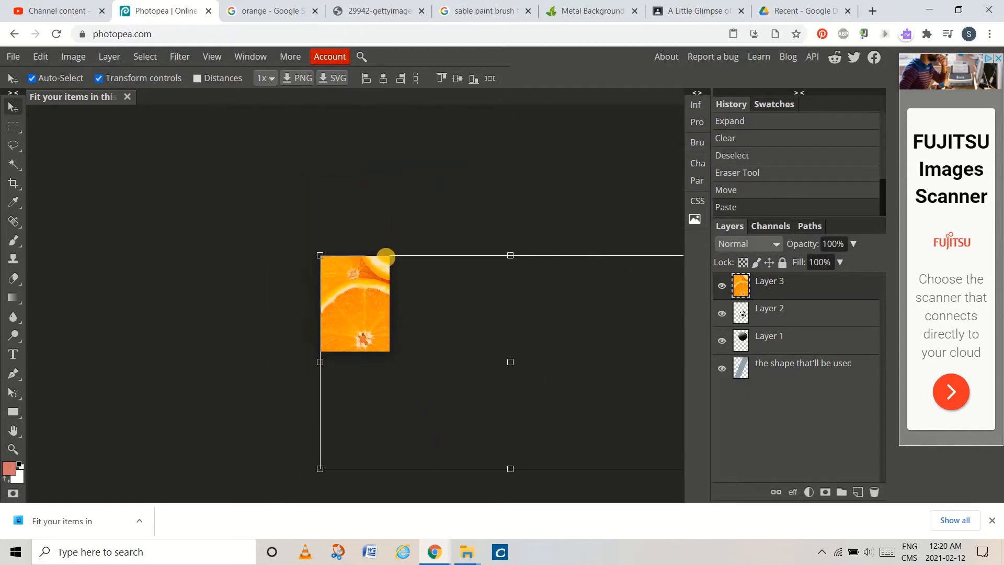
drag(399, 288, 322, 229)
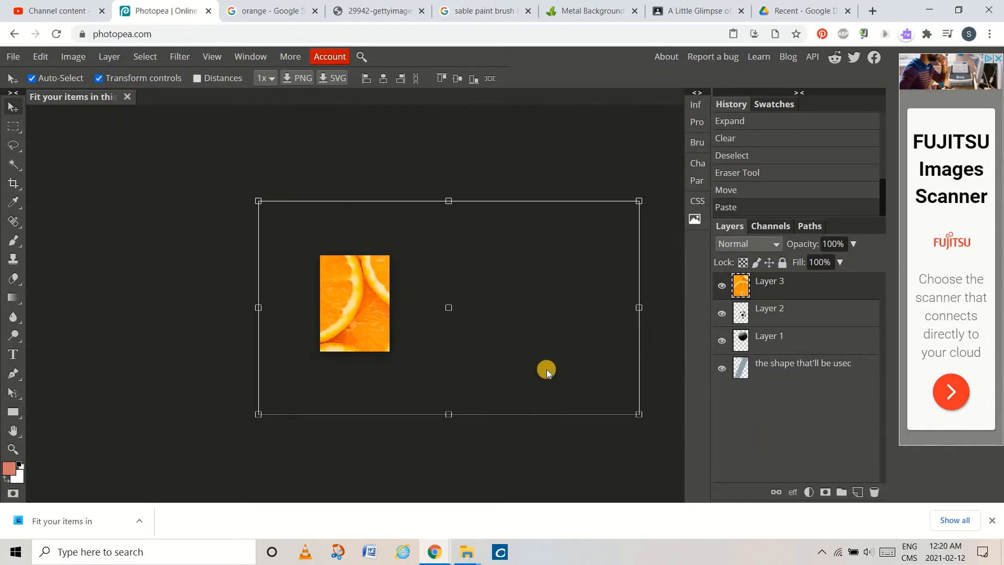
Step: Scale the orange slices layer to 38.51% and move it so two whole slices lie within the canvas
drag(546, 367, 428, 321)
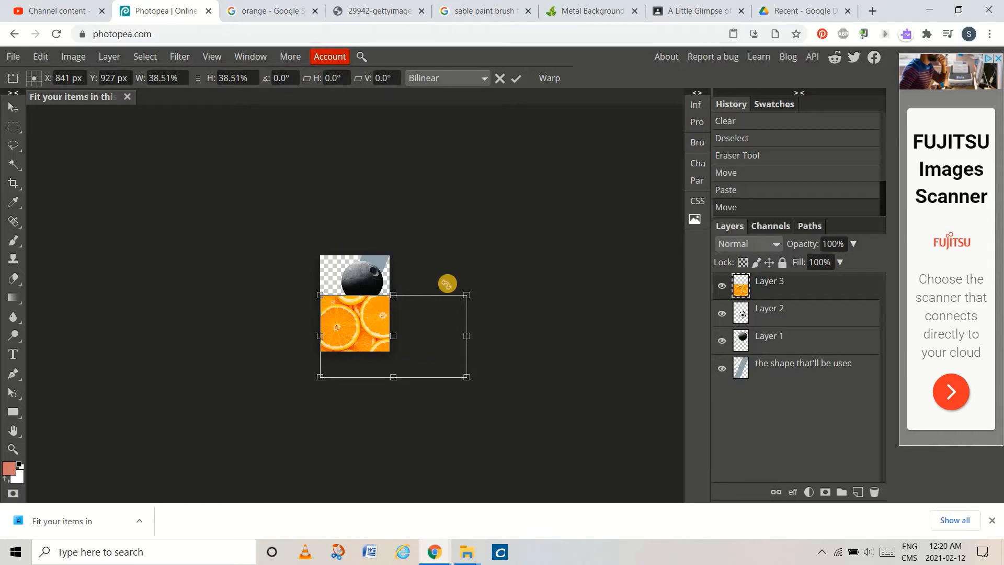
click(517, 78)
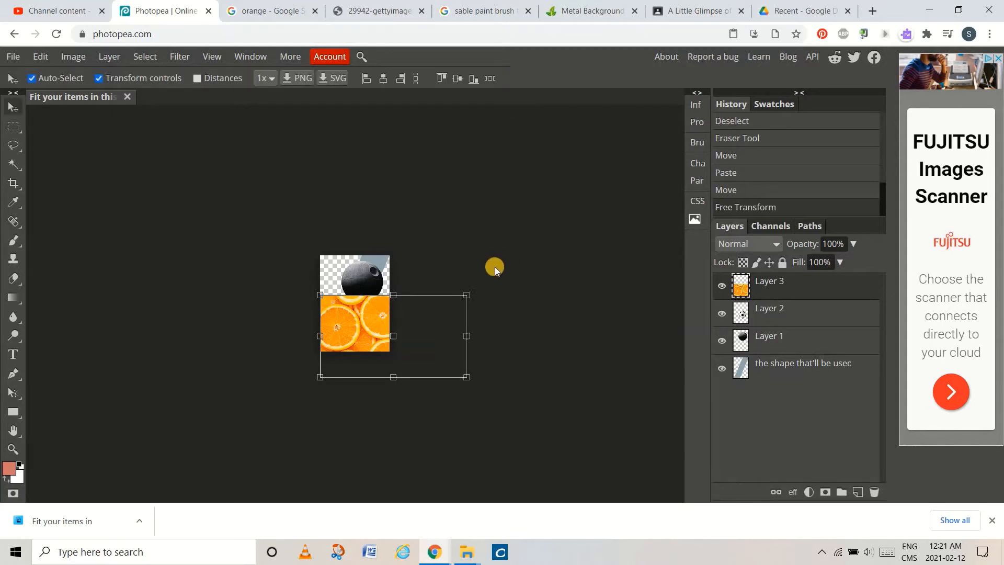
key(ctrl+0)
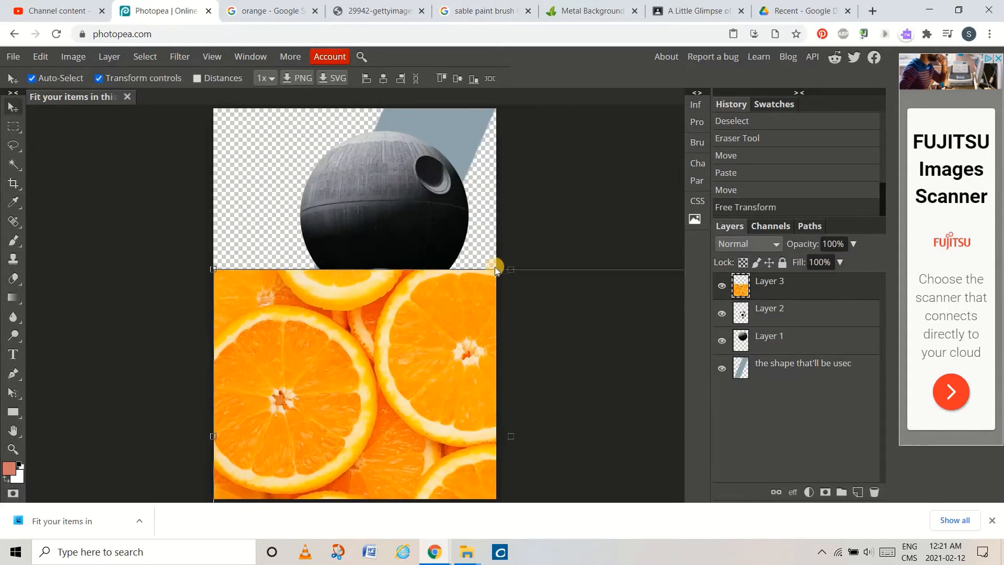
drag(404, 324, 320, 300)
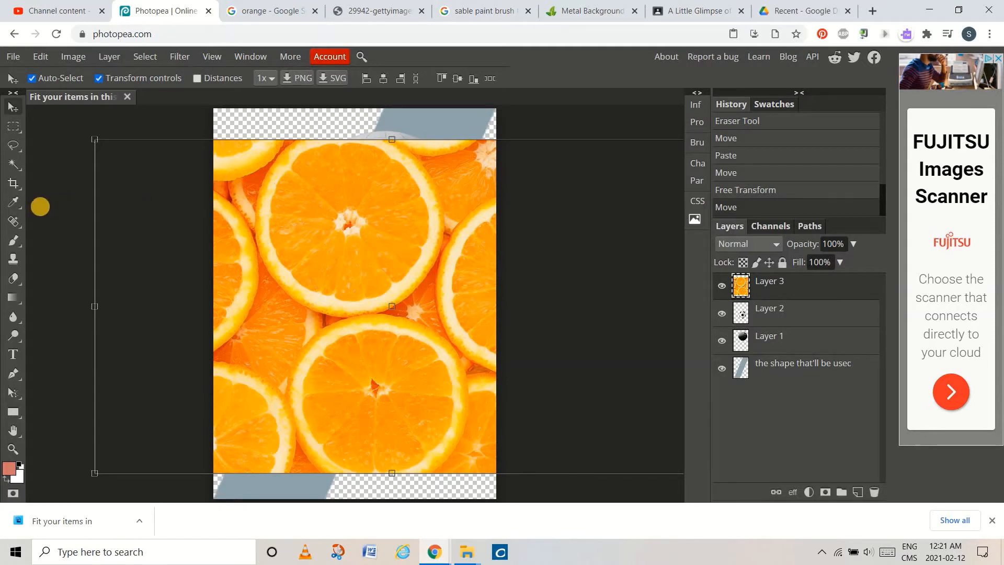
Step: Try to select the area beside the upper whole orange slice with the Magic Wand at tolerance 15, and deselect
click(14, 165)
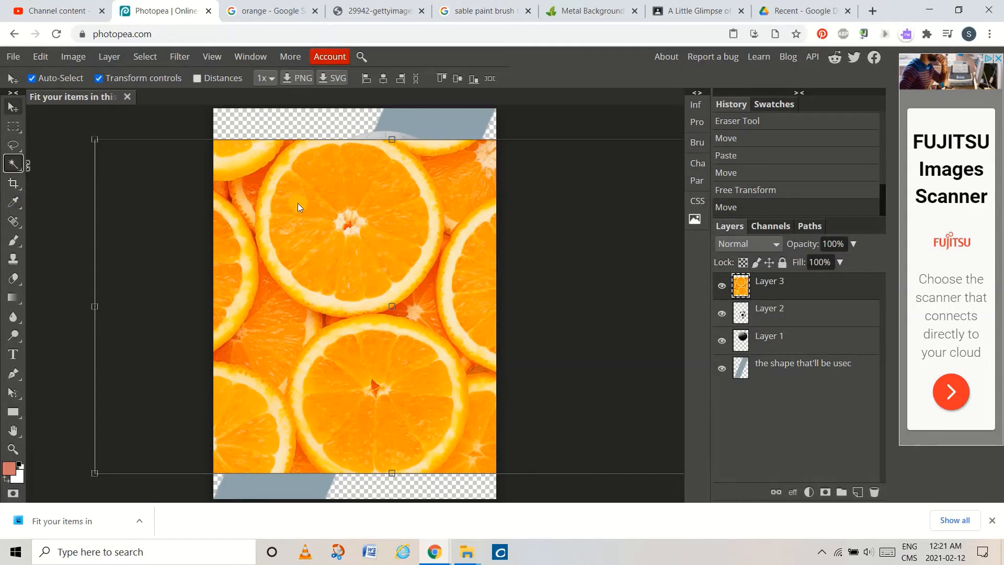
click(254, 182)
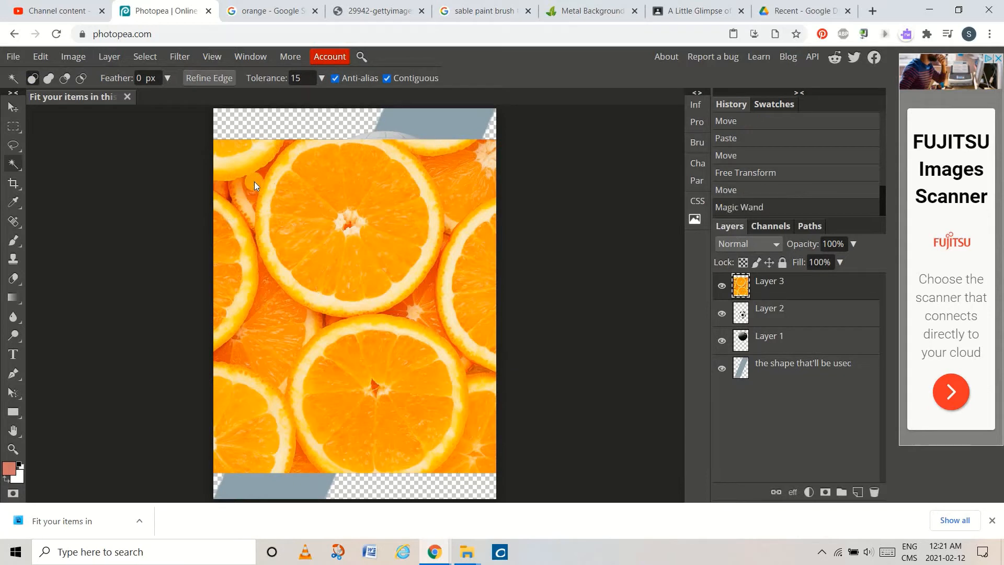
click(256, 179)
key(ctrl+d)
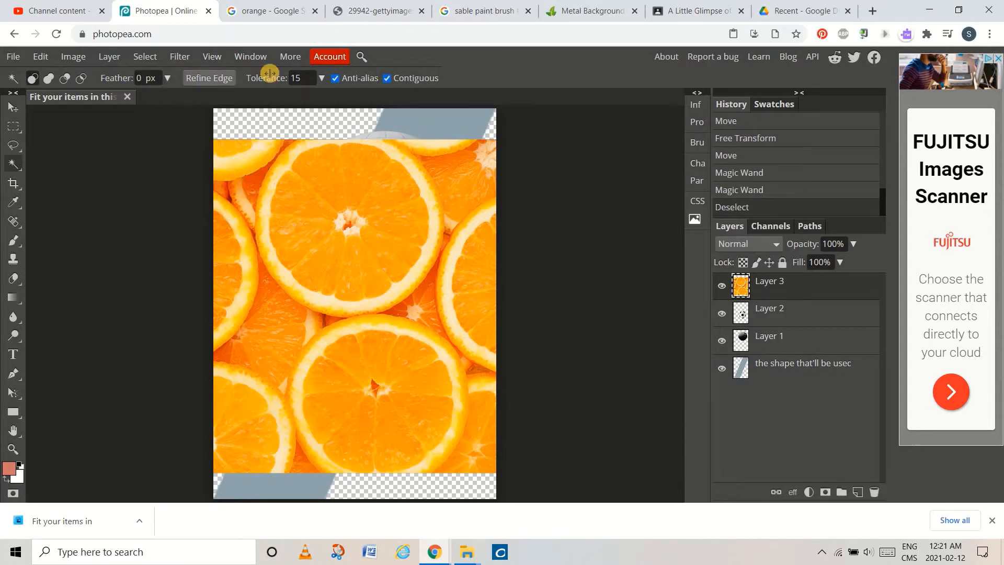
Step: Try to select the areas around the upper whole slice with the Magic Wand at tolerance 35, and clear the selection
drag(266, 79, 276, 82)
click(247, 213)
click(250, 196)
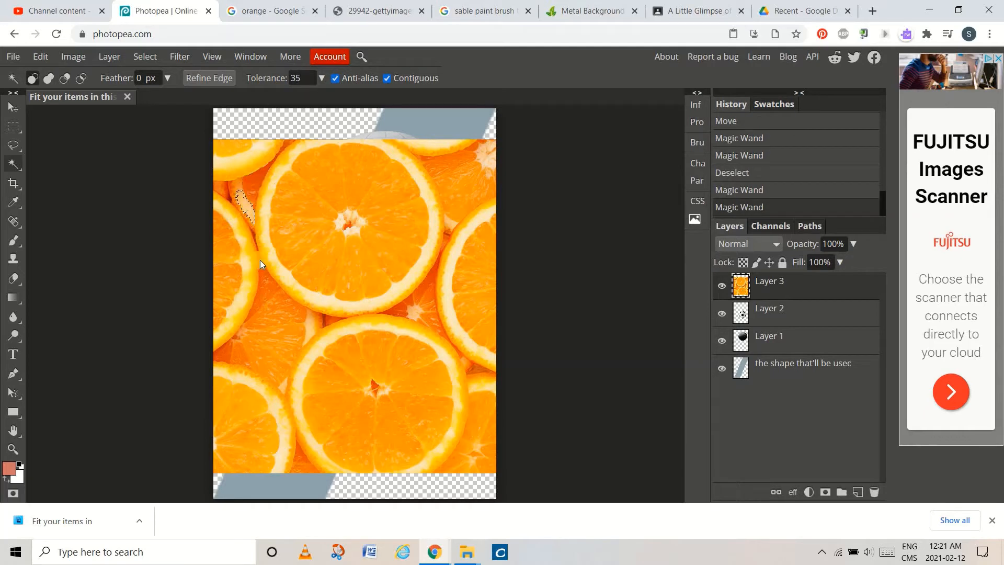
click(285, 309)
click(285, 309)
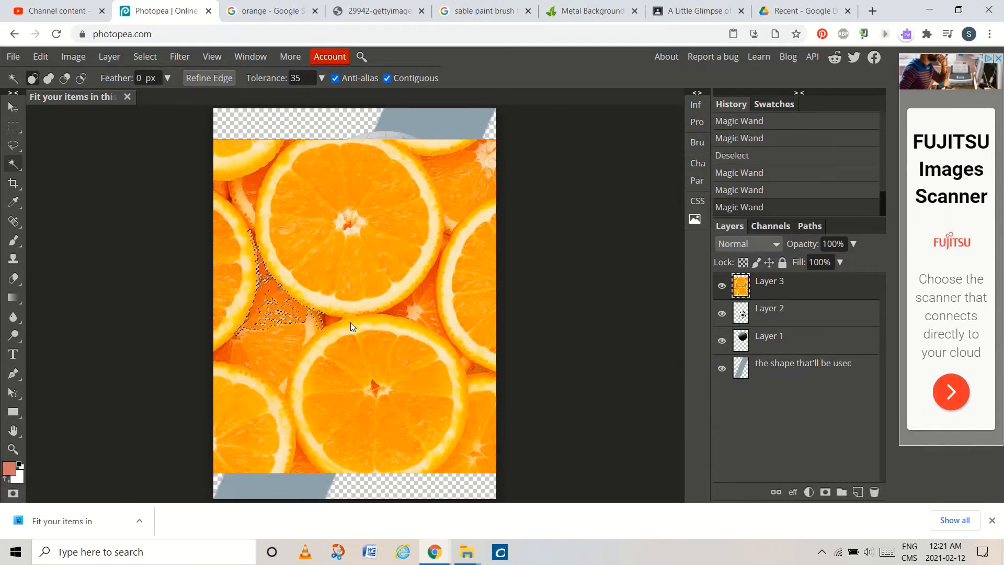
click(432, 309)
click(449, 176)
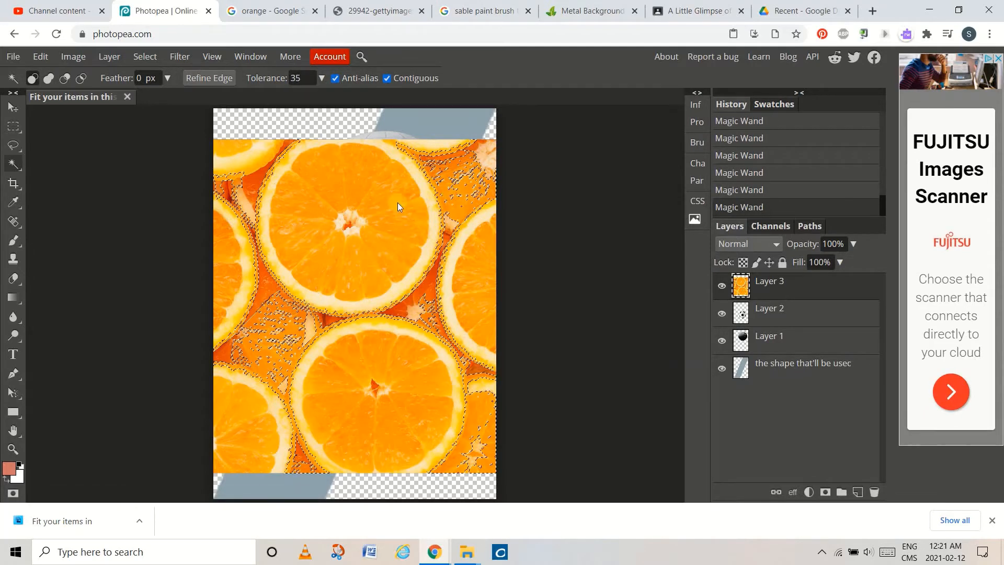
key(ctrl+d)
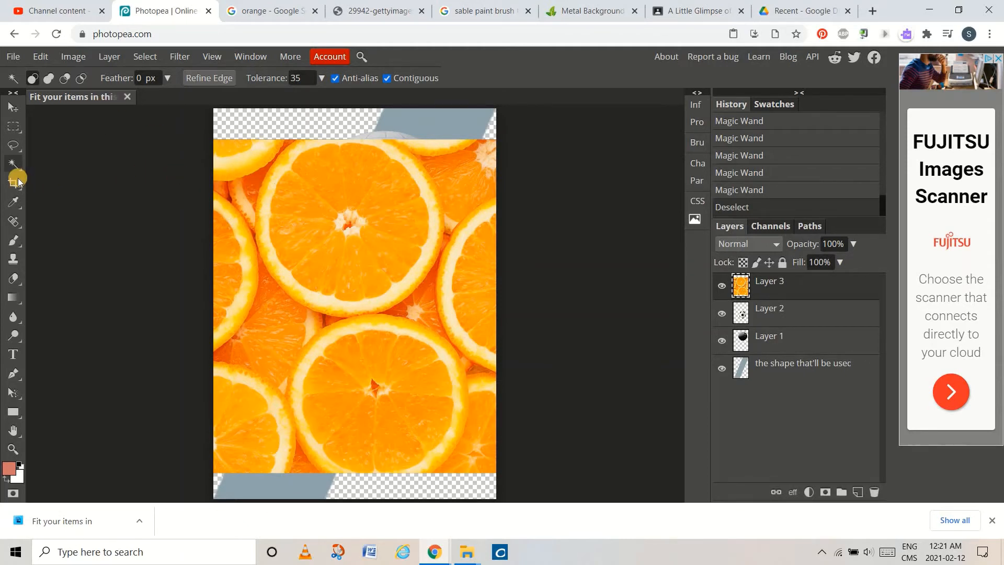
Step: Trace a Magnetic Lasso selection around the rind of the upper whole orange slice
right_click(13, 145)
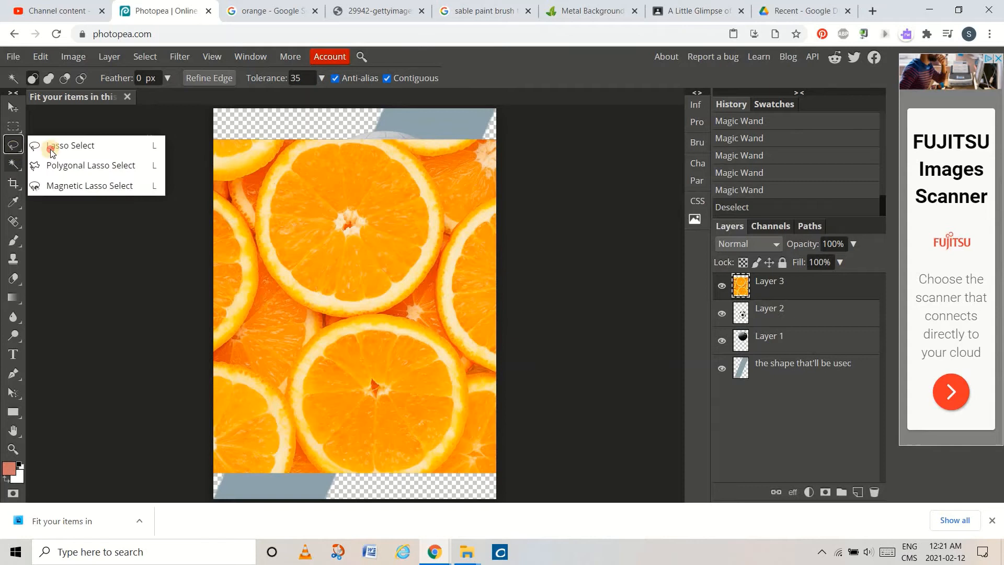
click(73, 187)
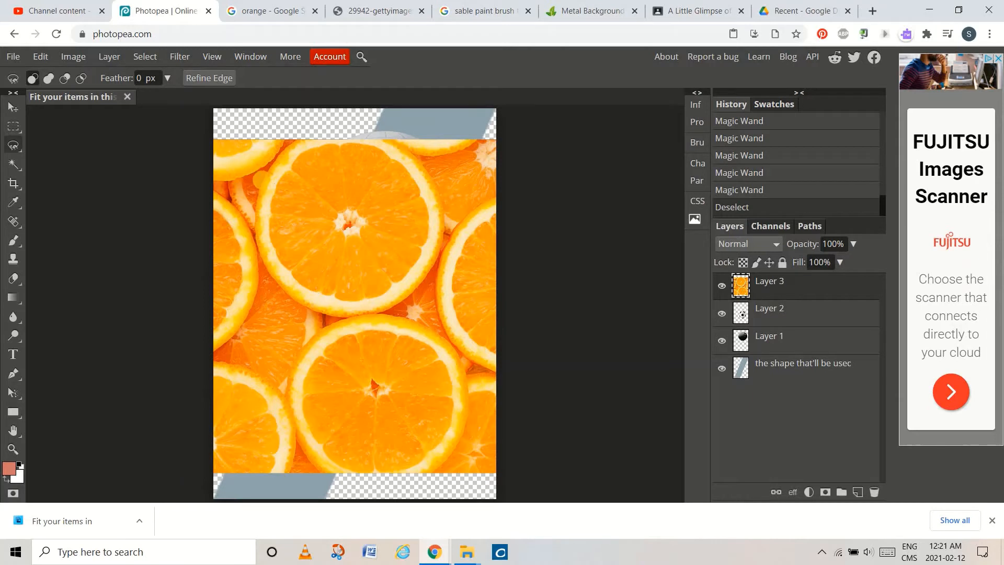
click(292, 141)
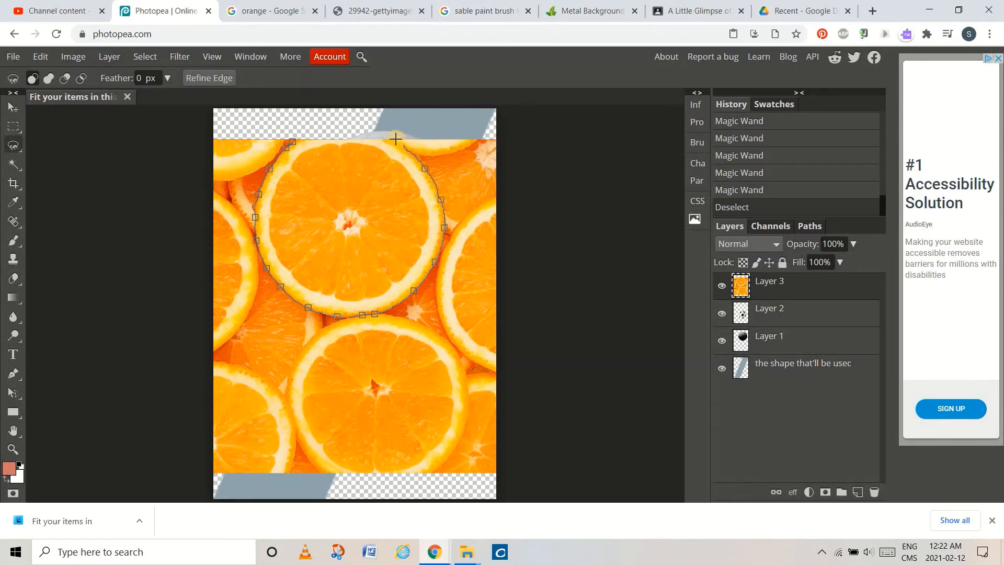
click(293, 140)
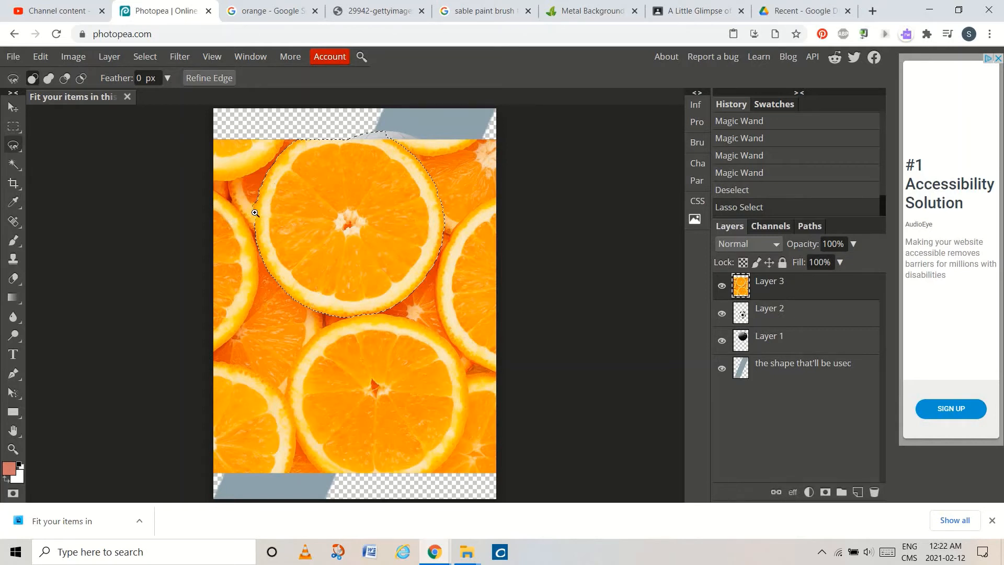
Step: Trim the stray bulge outside the slice's left rind from the selection with the freehand Lasso
drag(254, 221, 314, 316)
drag(289, 173, 320, 337)
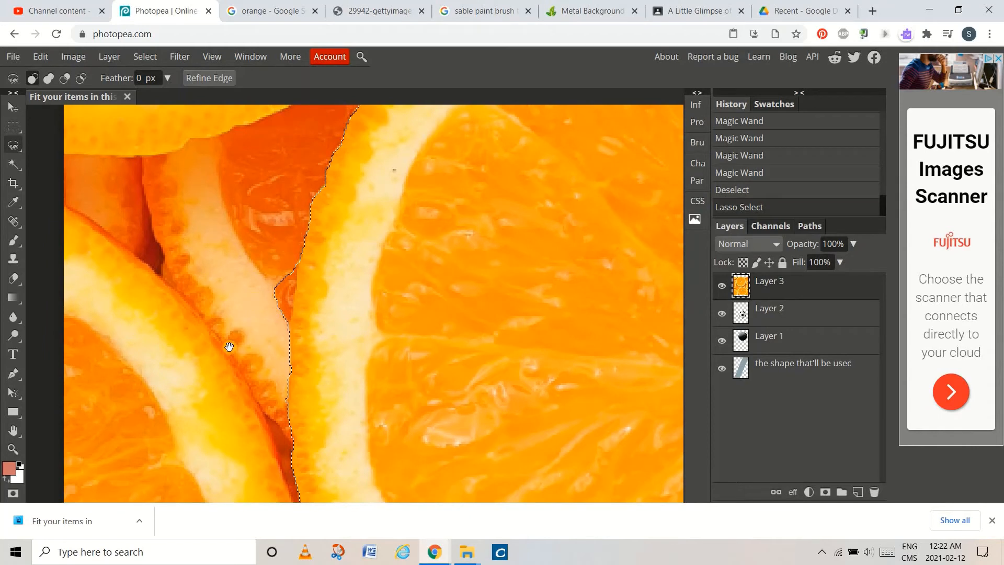
drag(314, 215, 302, 261)
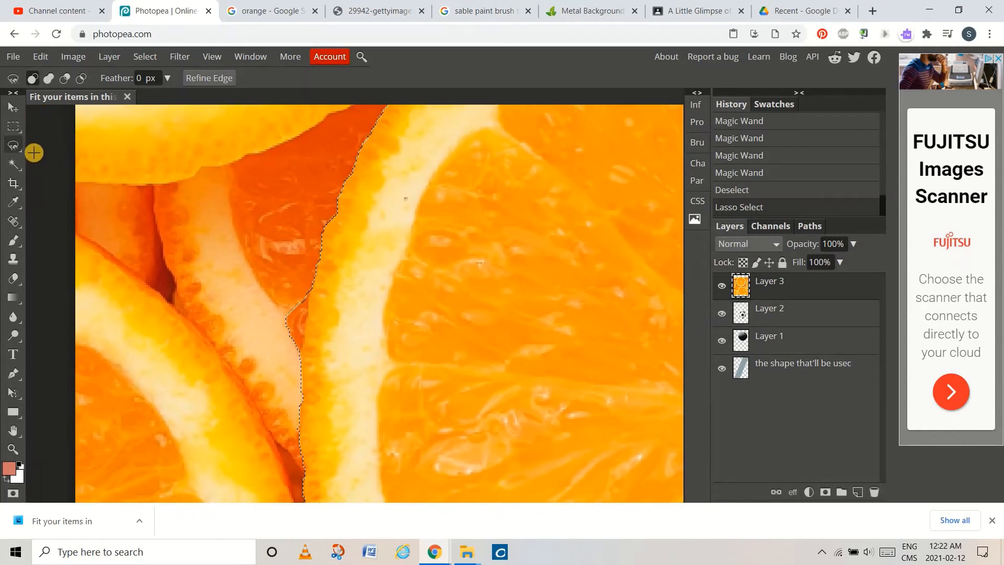
click(10, 148)
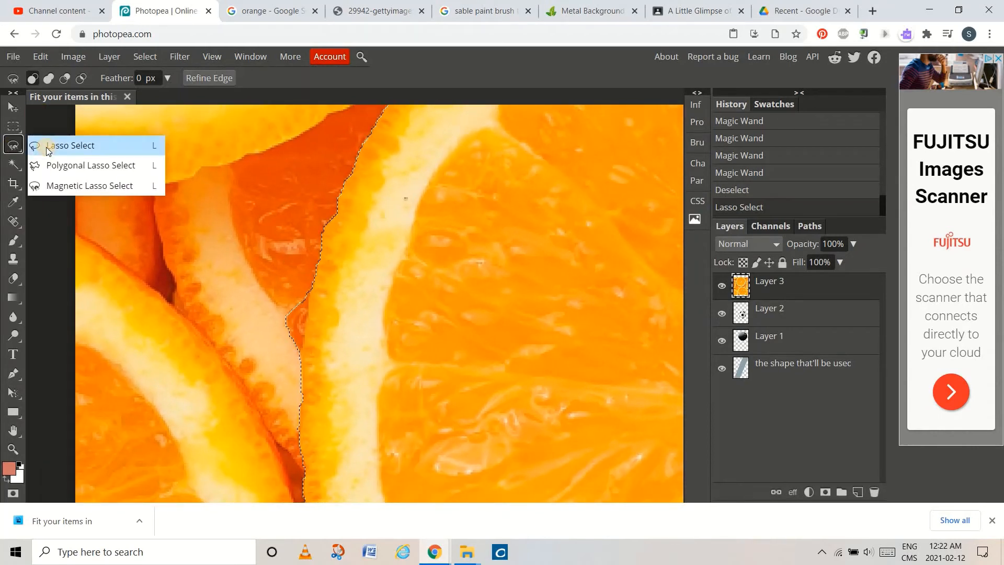
click(46, 147)
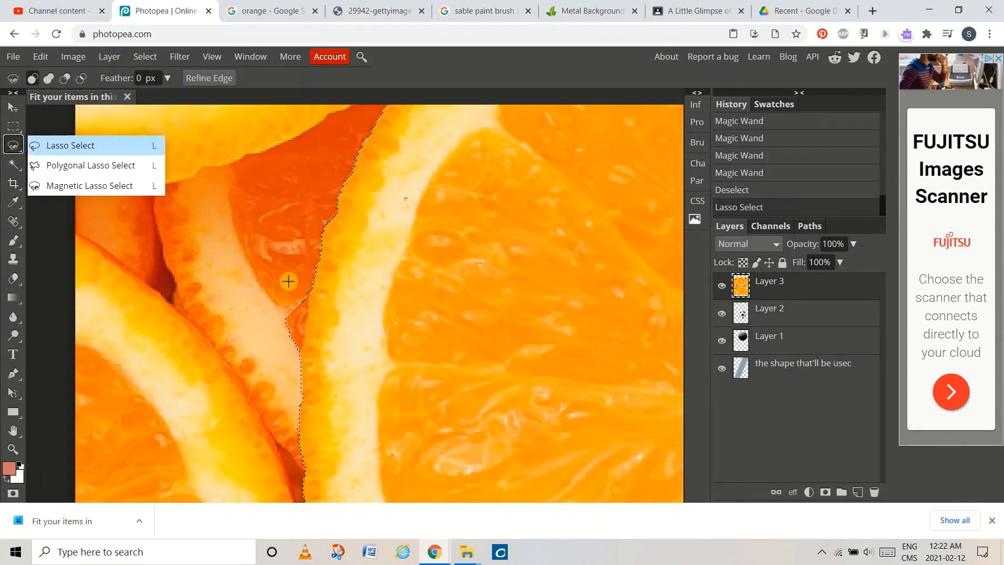
click(63, 79)
click(31, 79)
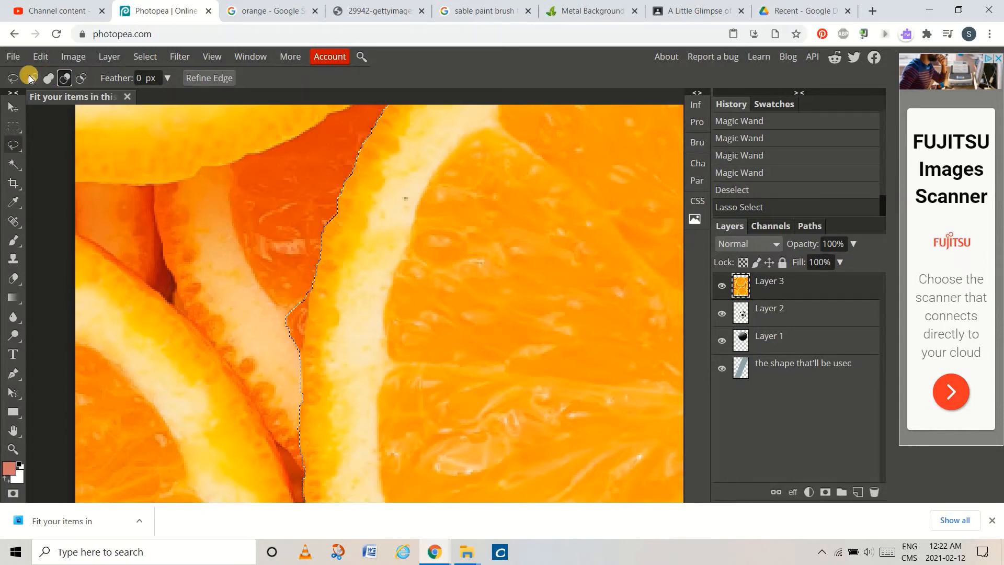
click(31, 78)
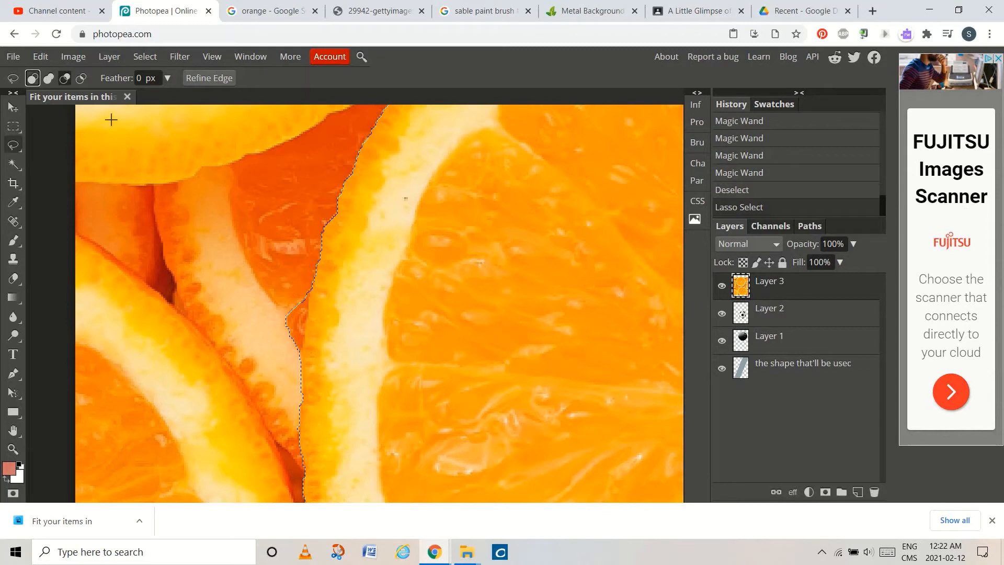
click(309, 280)
mouse_move(308, 280)
mouse_down()
mouse_move(304, 340)
mouse_move(276, 349)
mouse_move(298, 284)
mouse_move(337, 304)
mouse_up()
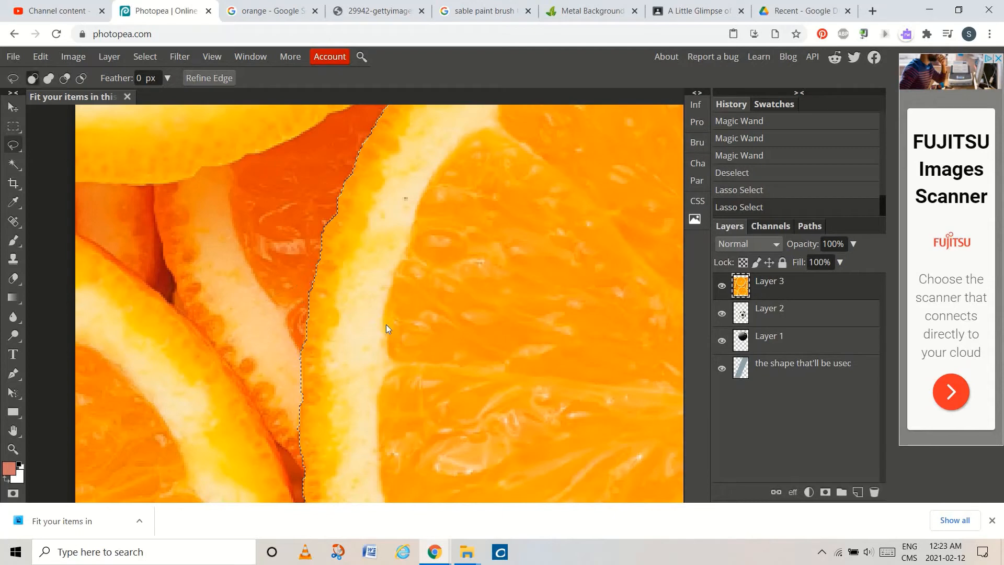
key(ctrl+0)
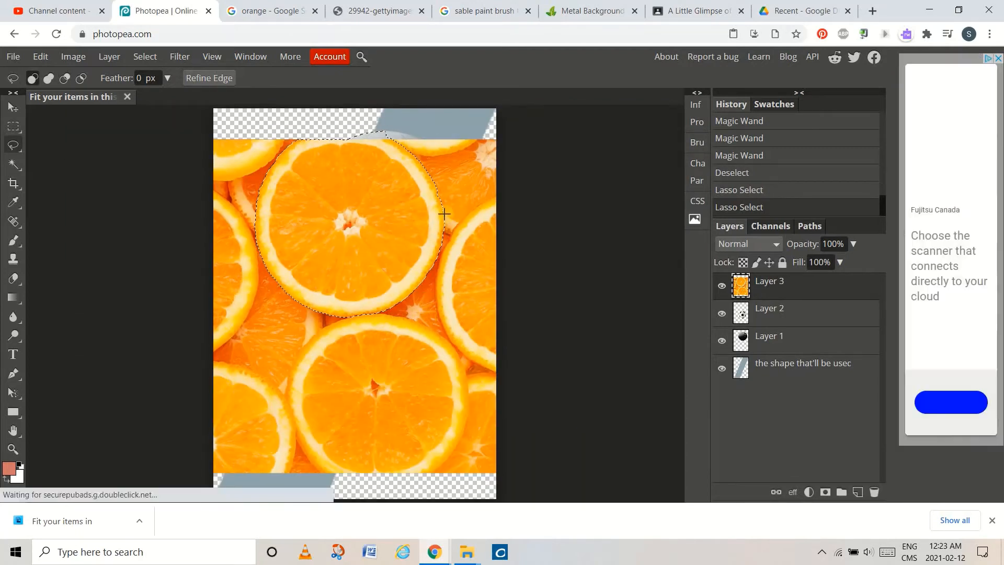
Step: Cut the selected orange slice out of Layer 3 and delete the leftover orange layer
click(779, 297)
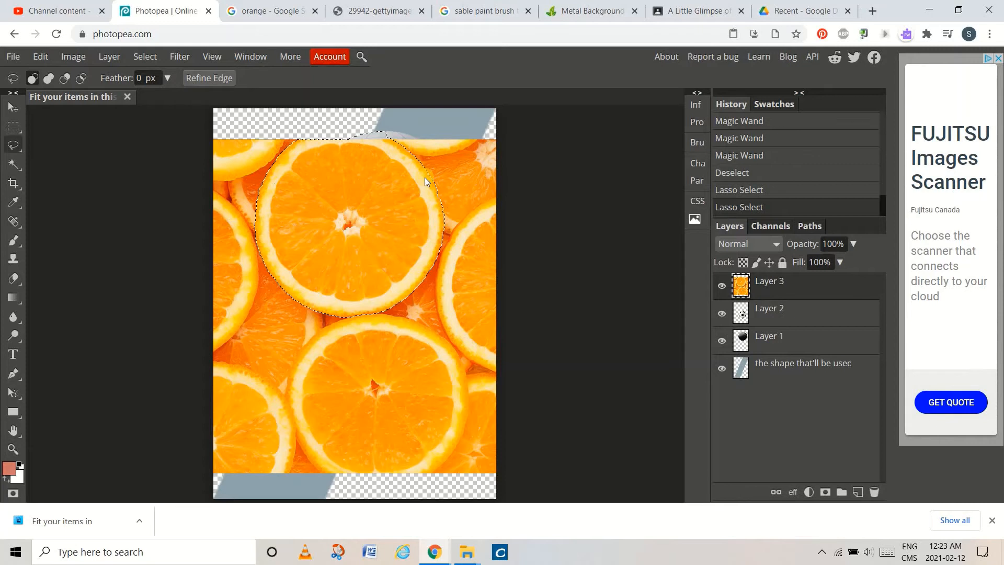
key(Delete)
click(768, 285)
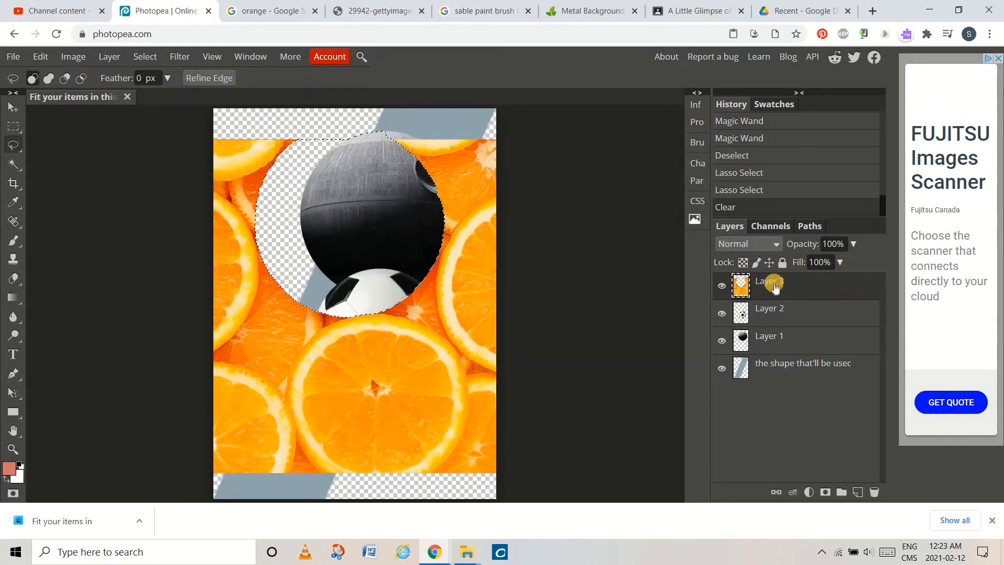
drag(775, 286, 873, 492)
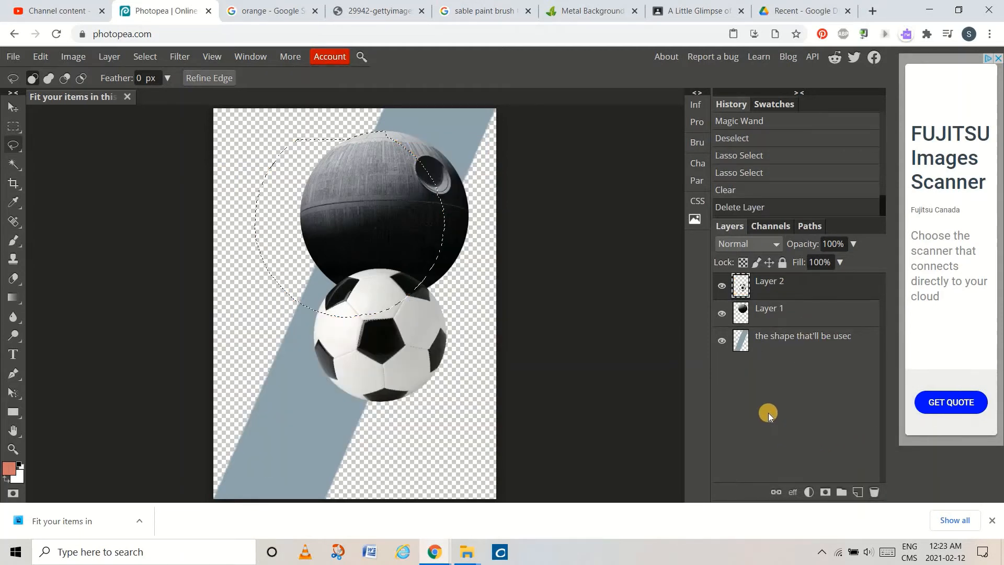
Step: Paste the cut-out orange slice and move it over the lower part of the grey shape, below the soccer ball
key(ctrl+v)
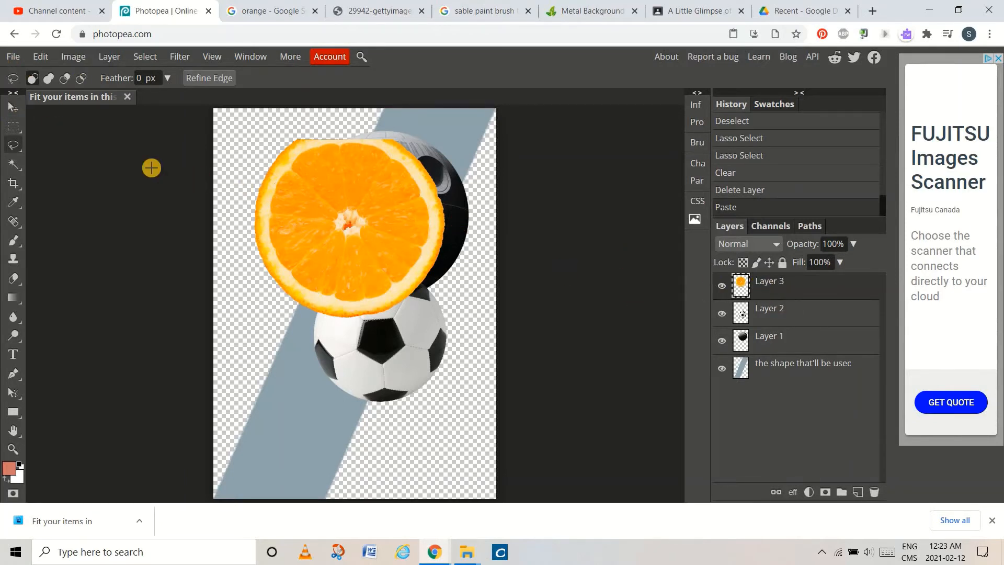
click(13, 108)
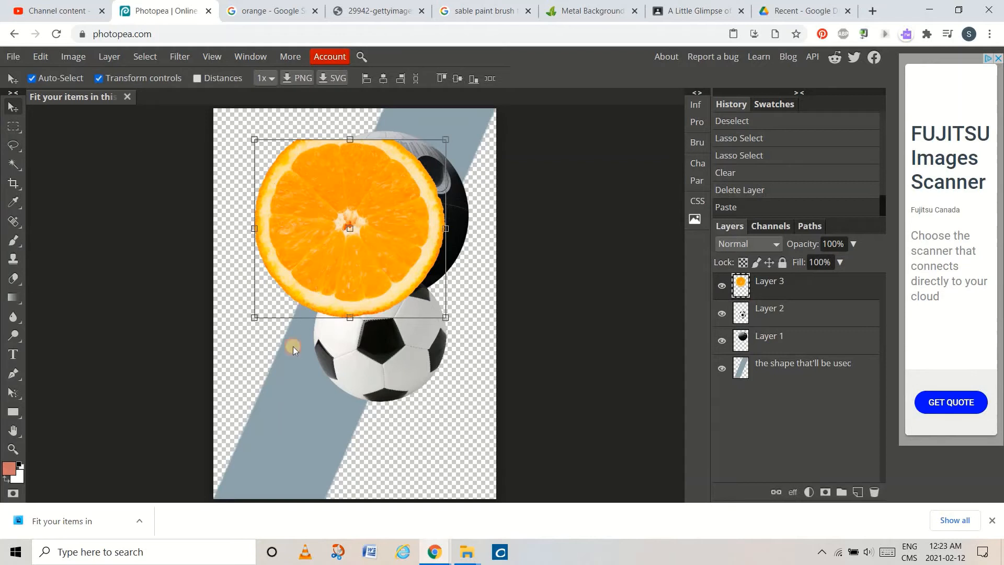
drag(314, 225, 281, 411)
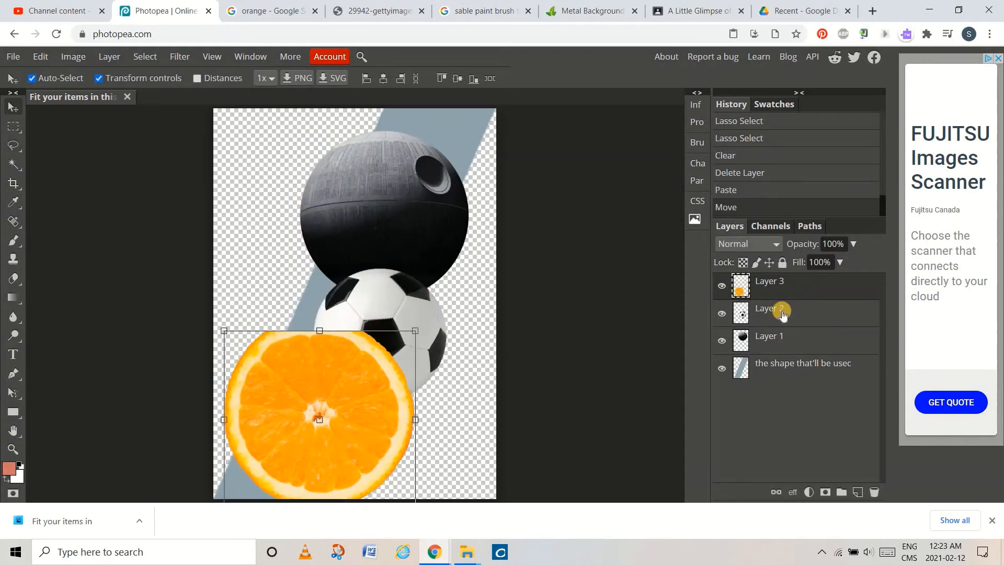
Step: Reorder the layers so the Death Star is on top, followed by the soccer ball and the orange slice
drag(783, 312, 784, 285)
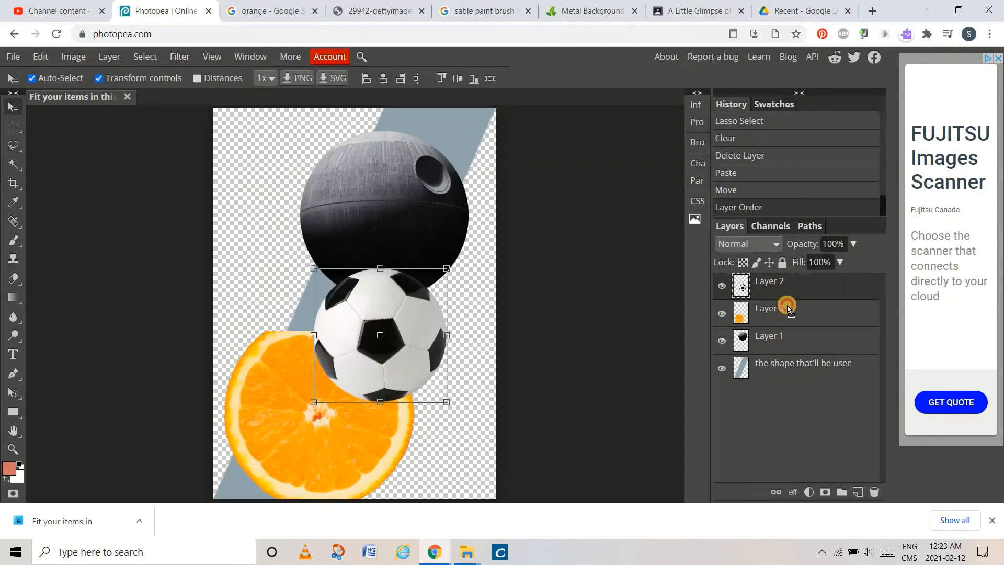
drag(784, 340, 785, 274)
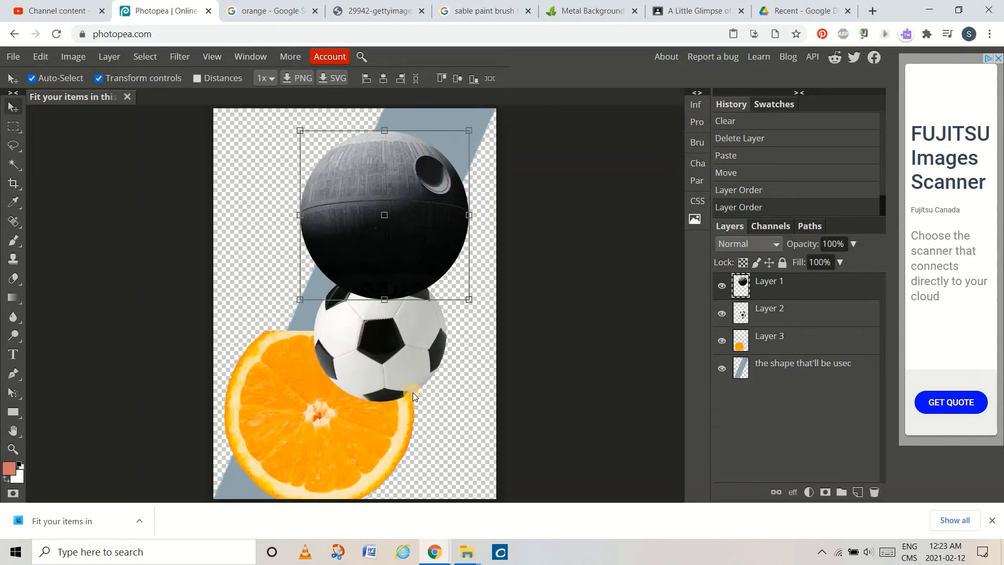
Step: Scale the Death Star to 69.87% and place it near the upper end of the grey shape
drag(394, 187, 392, 178)
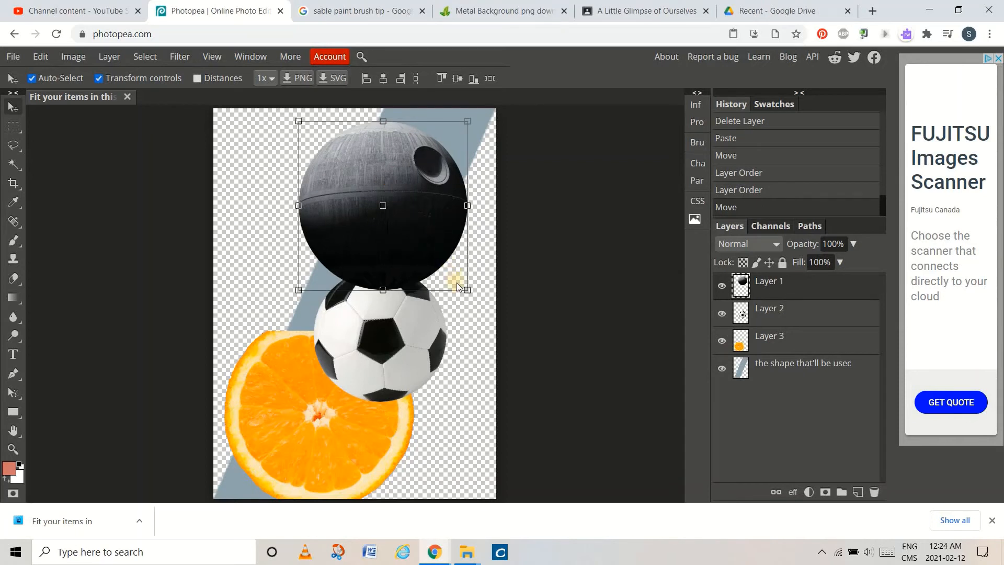
drag(467, 290, 460, 160)
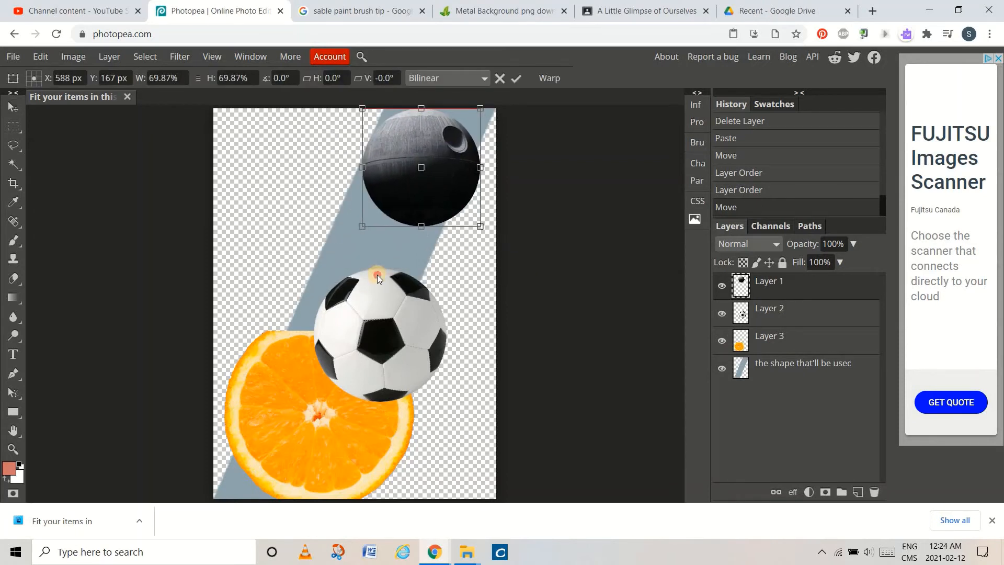
click(515, 79)
Step: Move the soccer ball up so it is partly tucked behind the Death Star
drag(350, 321, 348, 245)
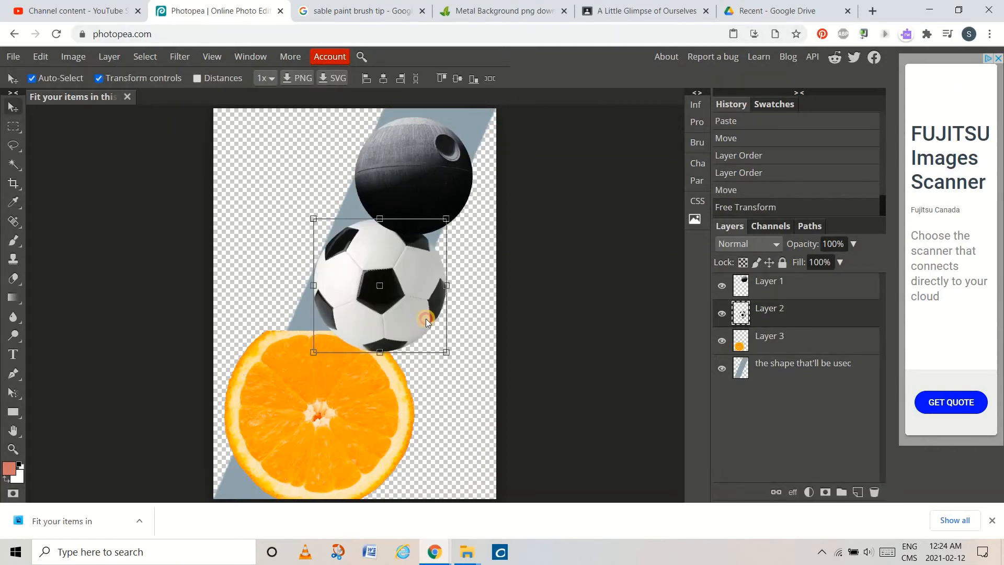
drag(375, 287, 381, 262)
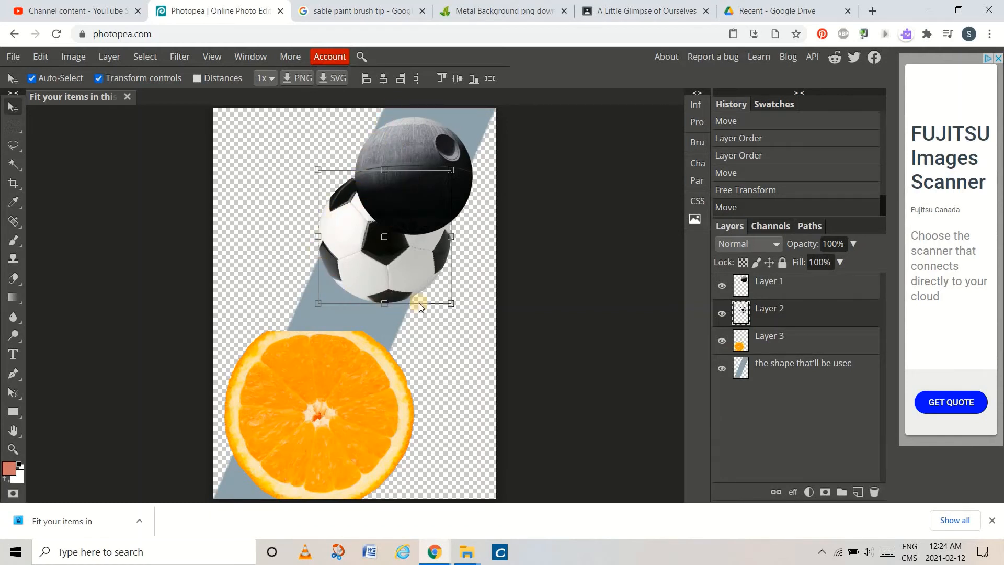
Step: Move the orange slice up behind the soccer ball, scale it down and reposition it over the grey shape
drag(309, 398, 356, 278)
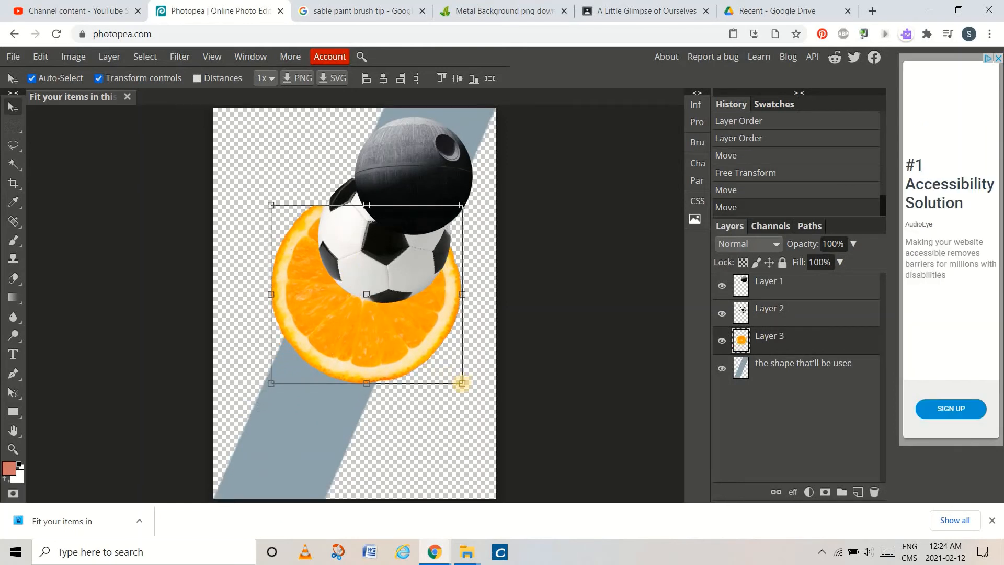
drag(460, 382, 404, 331)
drag(304, 302, 366, 283)
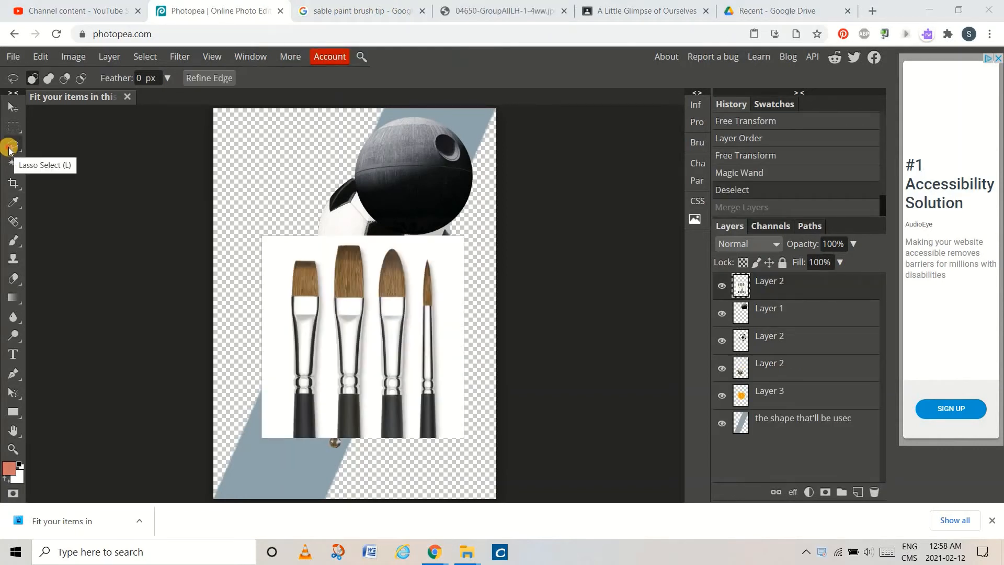
mouse_move(9, 150)
mouse_down()
mouse_move(66, 164)
mouse_move(64, 187)
mouse_move(65, 169)
mouse_up()
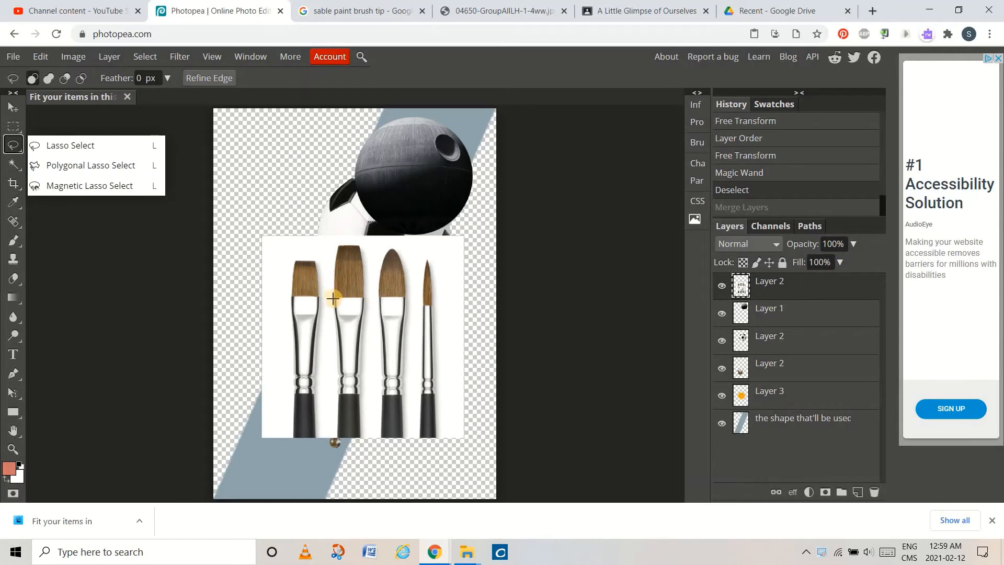
key(w)
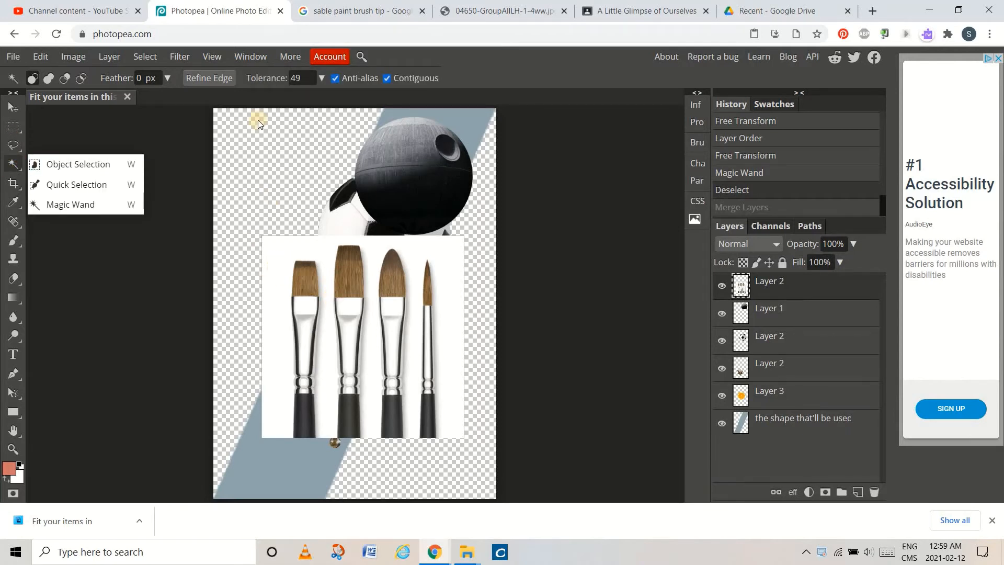
Step: Try selecting the white background around the paintbrushes with the Magic Wand at a tolerance of 13, and deselect it
drag(264, 78, 258, 80)
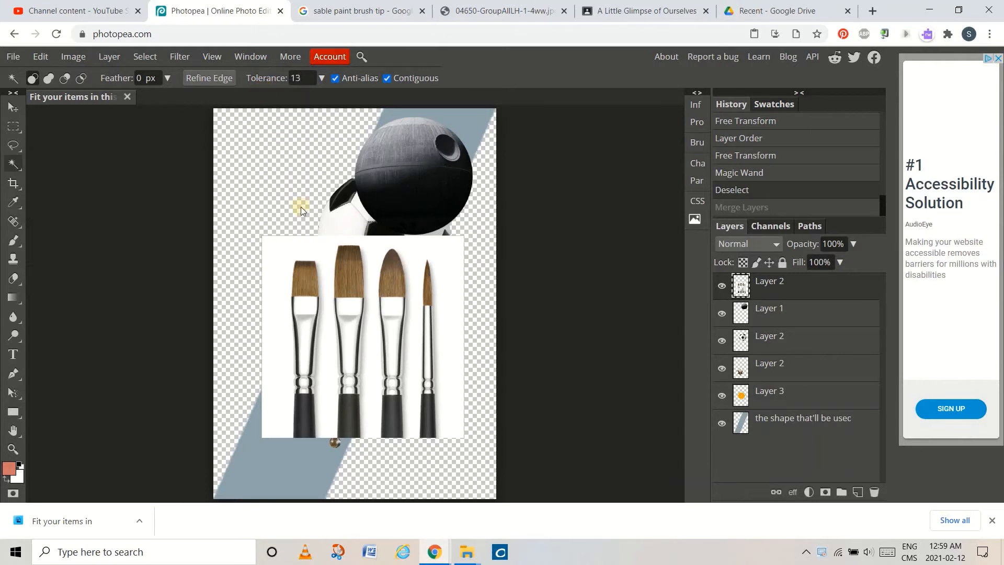
click(273, 277)
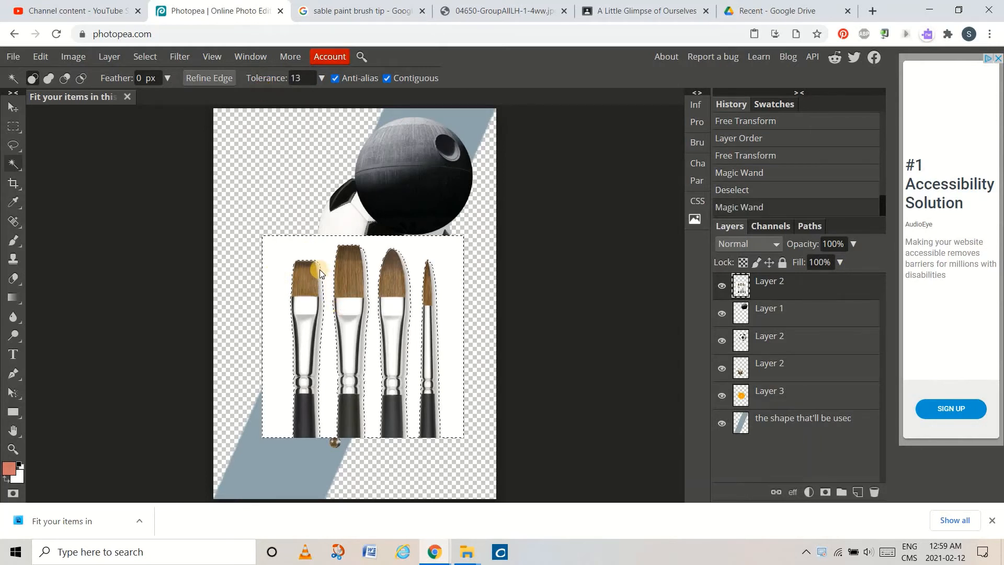
key(ctrl+d)
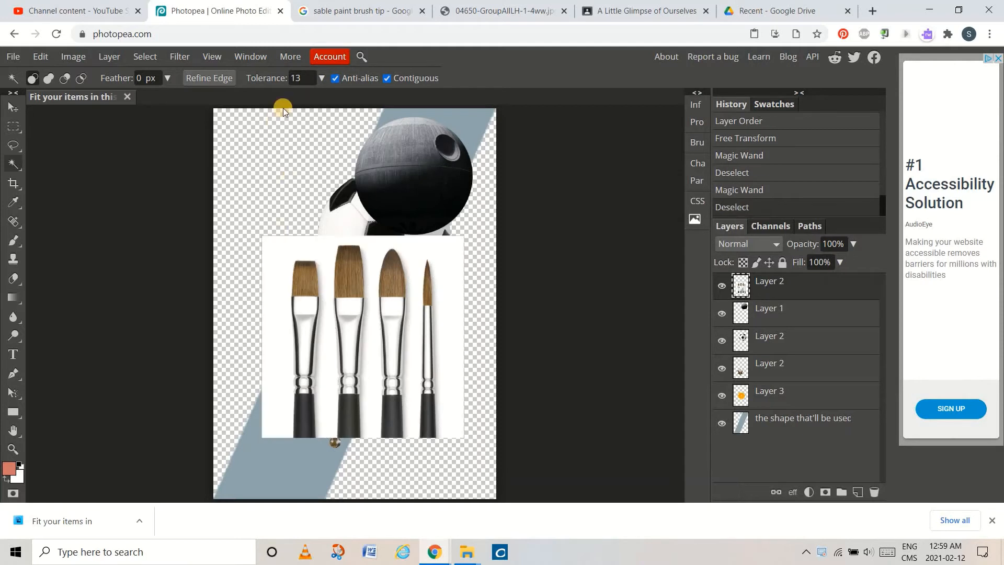
Step: Select the white background around the paintbrushes with the Magic Wand at a tolerance of 37
drag(270, 79, 285, 78)
click(281, 277)
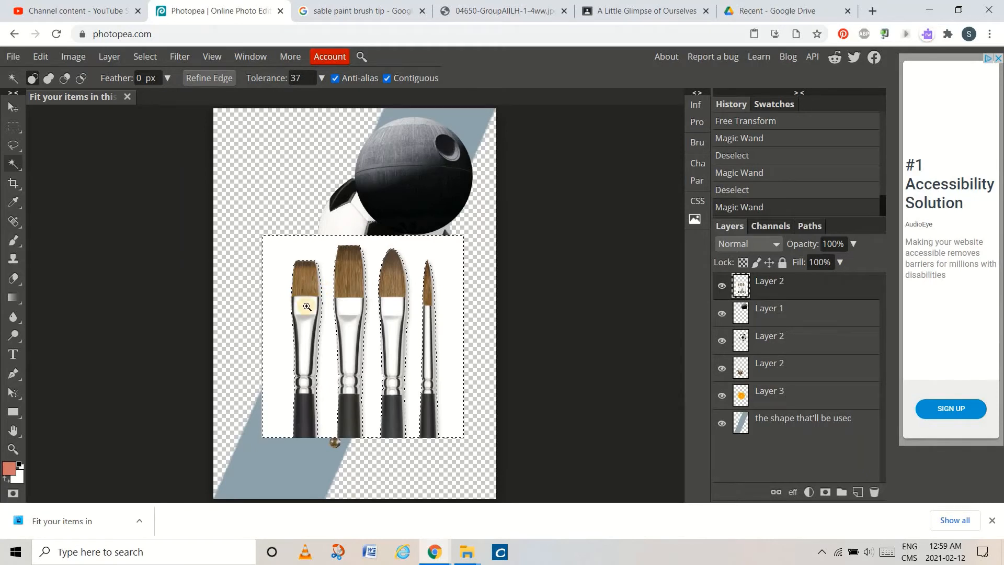
Step: Add the shadow along the leftmost brush to the selection with the Polygonal Lasso and clear the selected background
scroll(307, 307, up, 2)
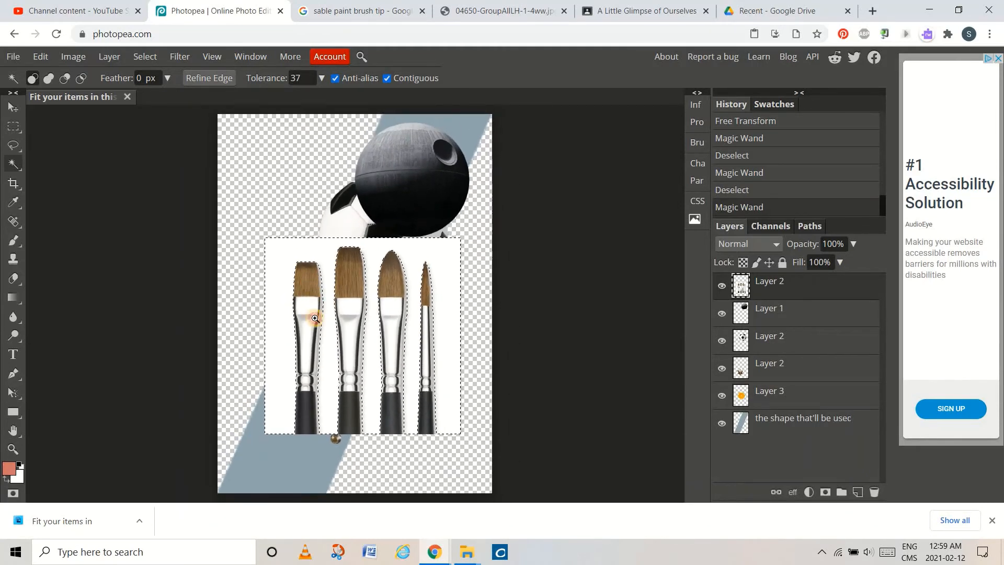
scroll(327, 382, up, 3)
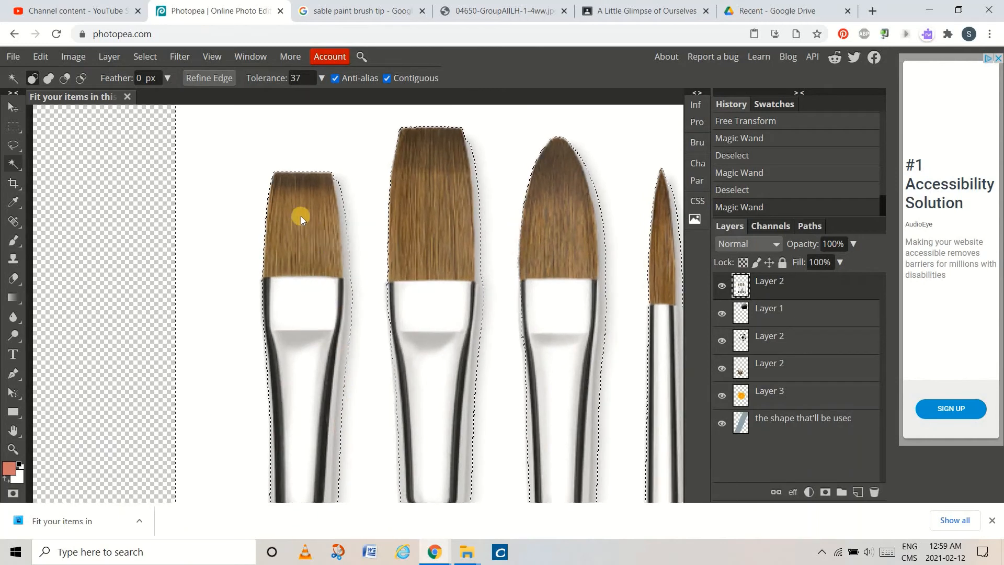
click(13, 146)
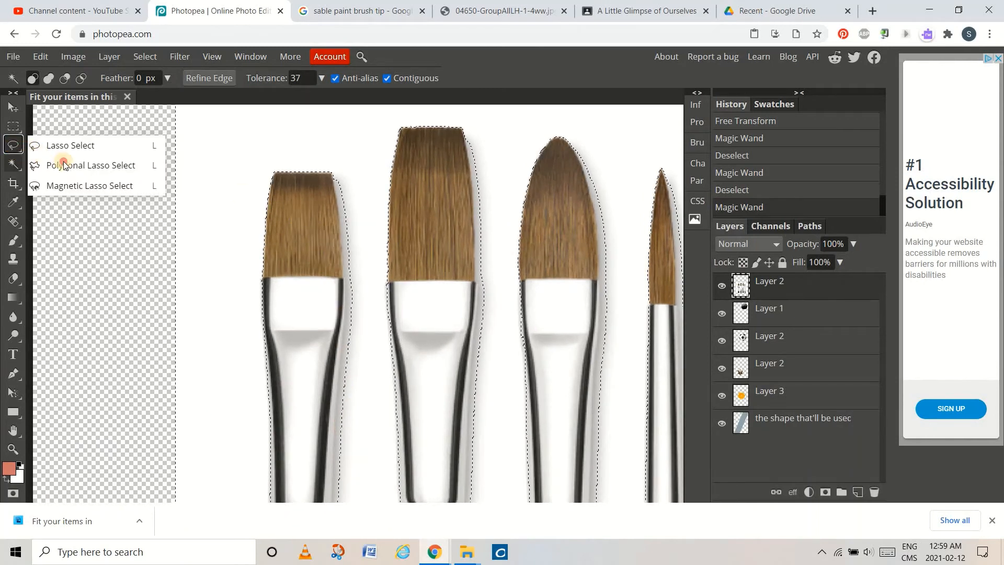
click(71, 165)
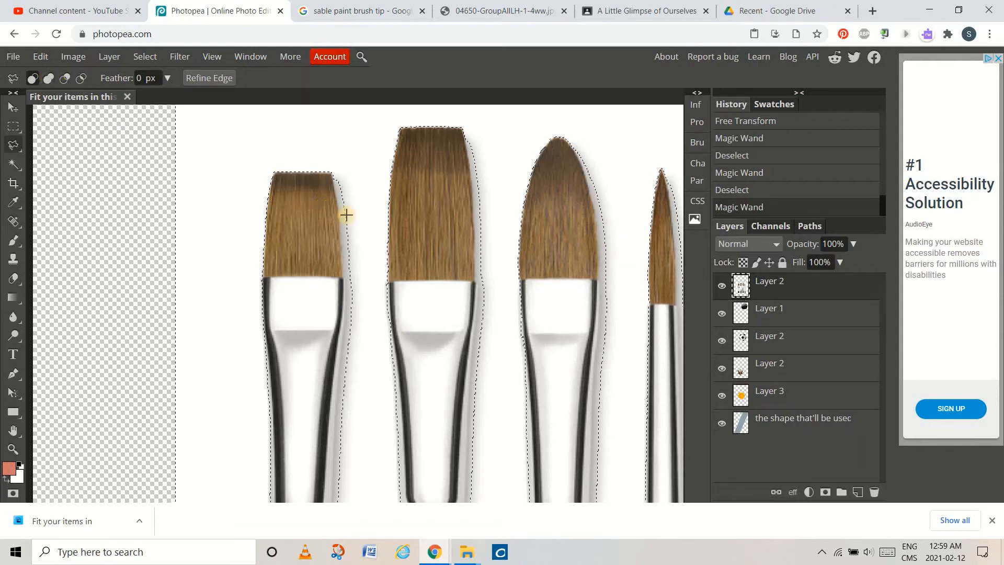
key(shift)
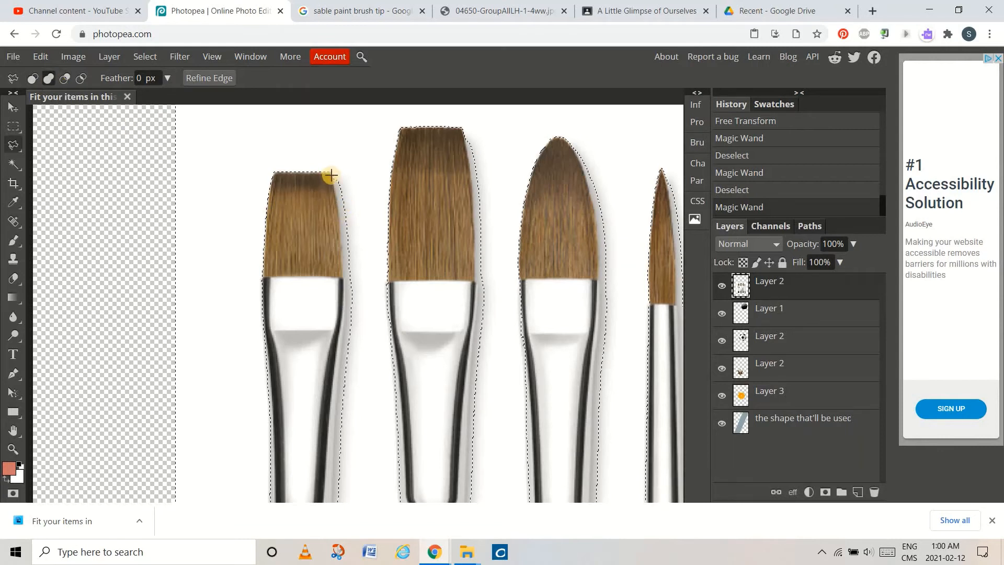
shift+click(333, 175)
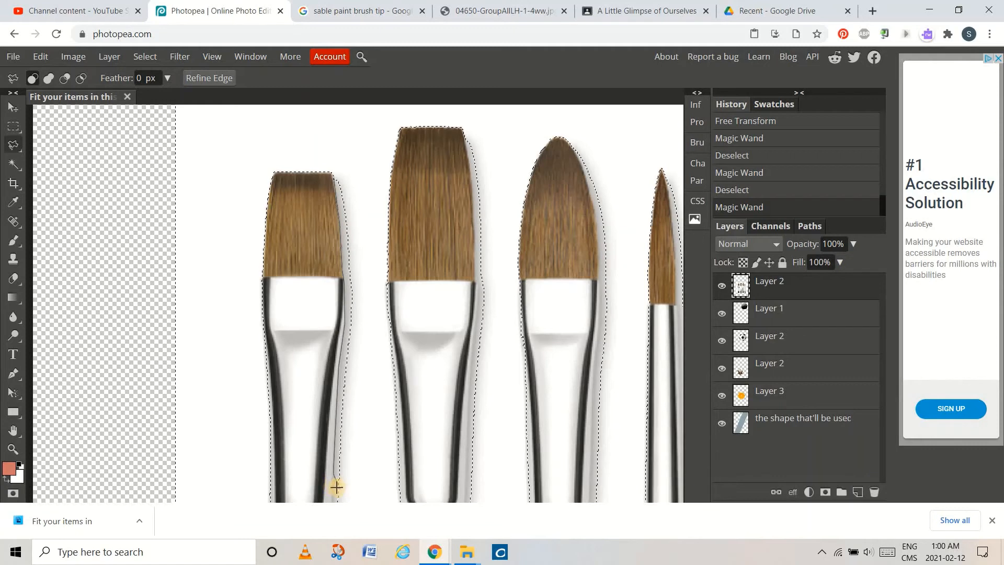
mouse_move(337, 486)
mouse_down()
mouse_move(387, 273)
mouse_move(380, 224)
mouse_up()
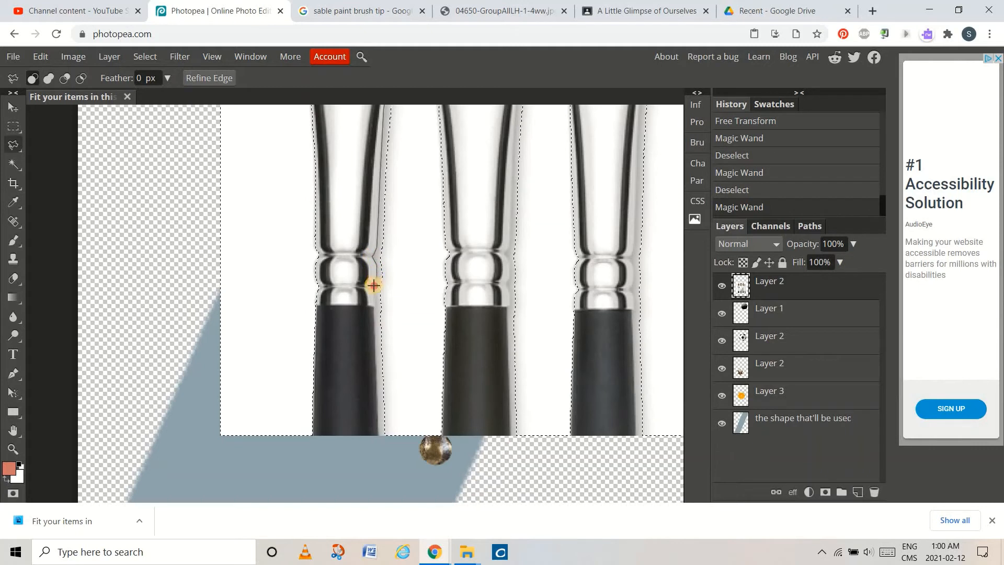
mouse_move(371, 291)
mouse_down()
mouse_move(374, 434)
mouse_move(373, 310)
mouse_move(377, 437)
mouse_move(401, 445)
mouse_move(402, 184)
mouse_move(398, 481)
mouse_up()
mouse_move(400, 274)
mouse_down()
mouse_move(400, 229)
mouse_move(374, 231)
mouse_up()
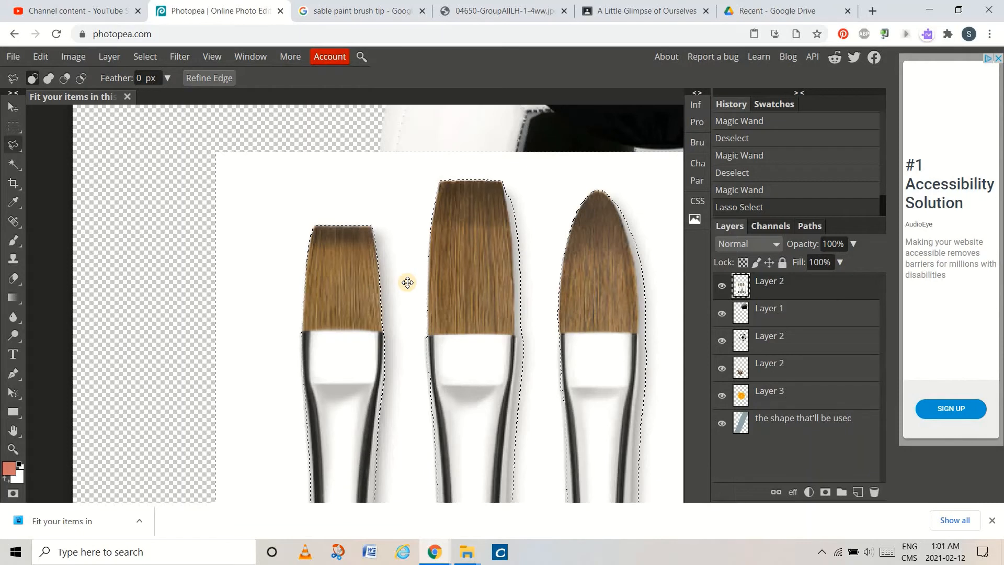
key(Delete)
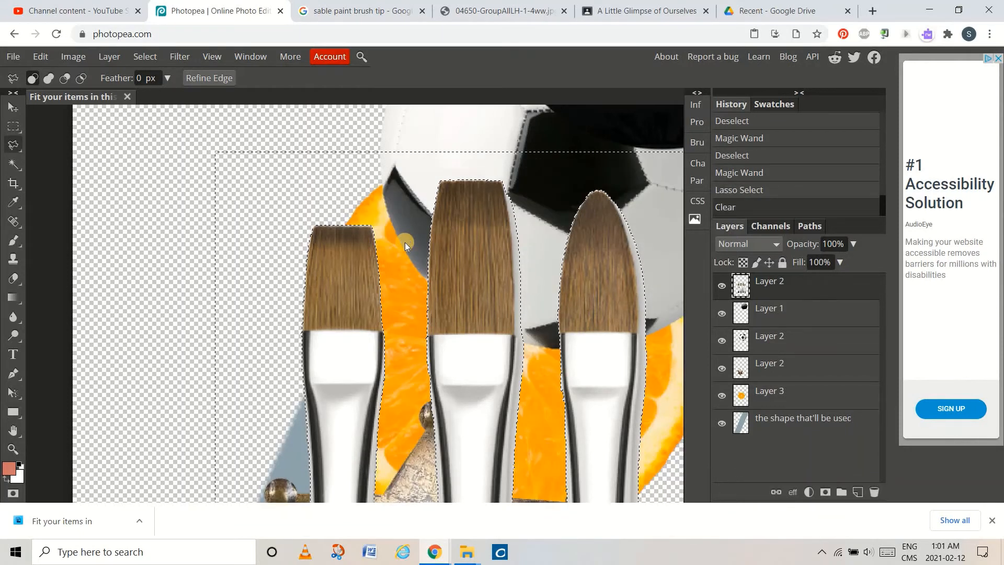
key(ctrl+0)
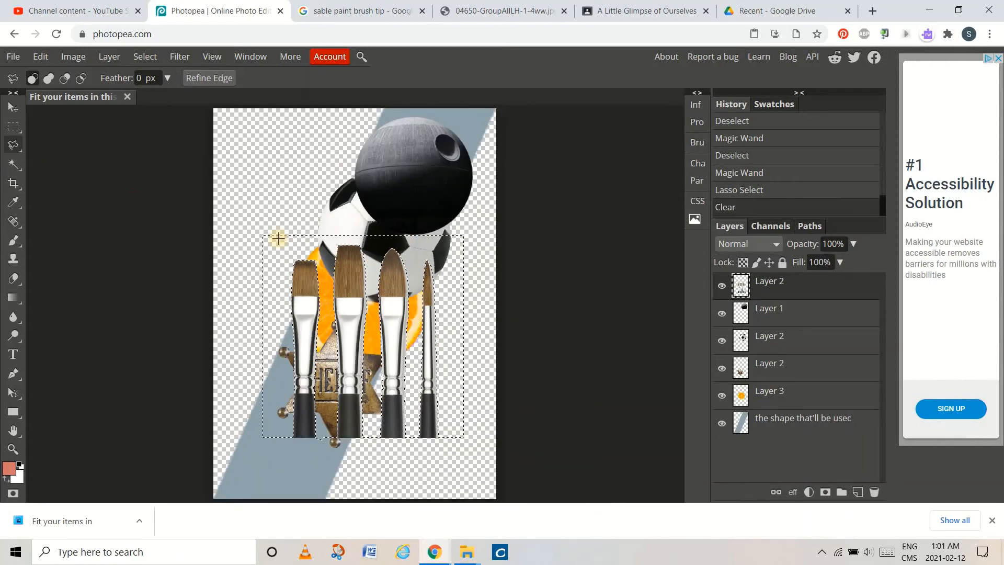
Step: Lasso the three brushes beside the leftmost one, delete them and deselect
click(10, 146)
click(39, 147)
mouse_move(352, 208)
mouse_down()
mouse_move(323, 295)
mouse_move(328, 455)
mouse_move(422, 469)
mouse_move(469, 421)
mouse_move(456, 246)
mouse_move(410, 207)
mouse_move(369, 204)
mouse_up()
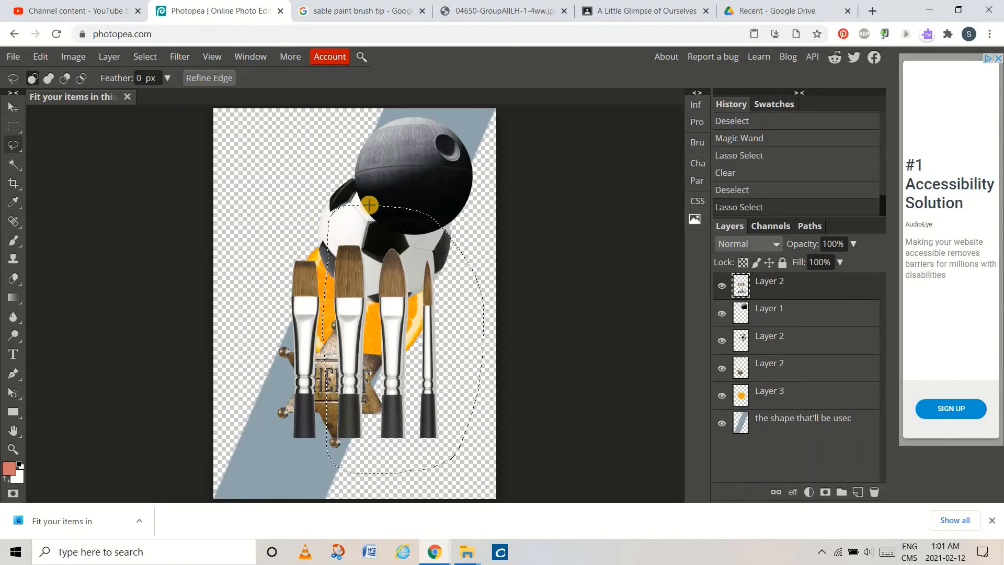
key(Delete)
key(ctrl+d)
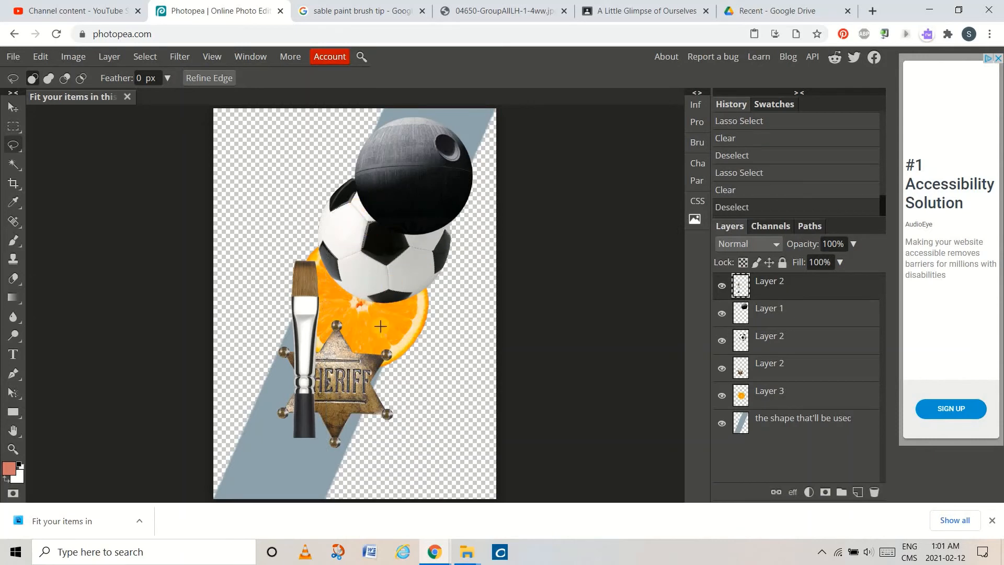
Step: Duplicate the layer with the remaining paintbrush
click(16, 110)
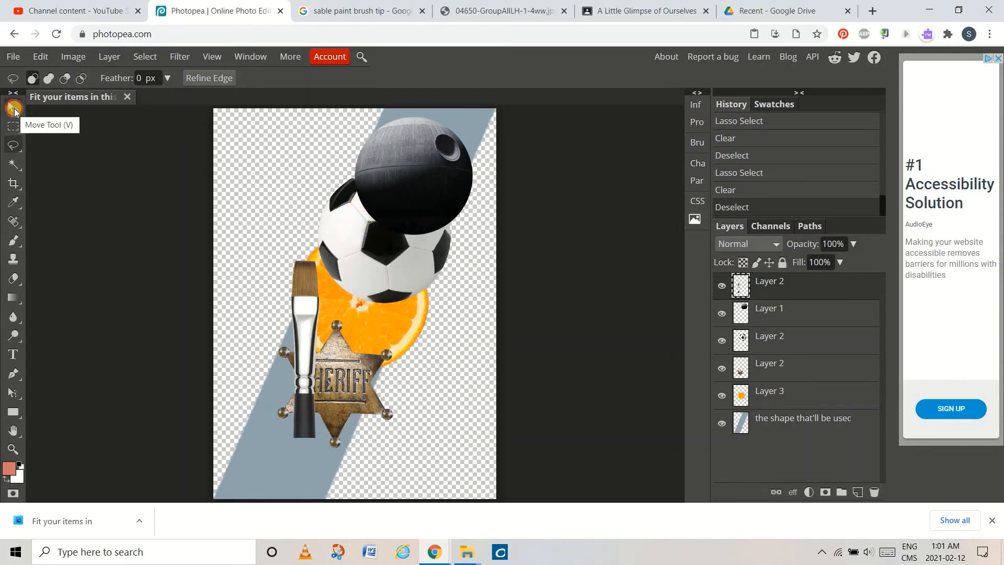
click(14, 109)
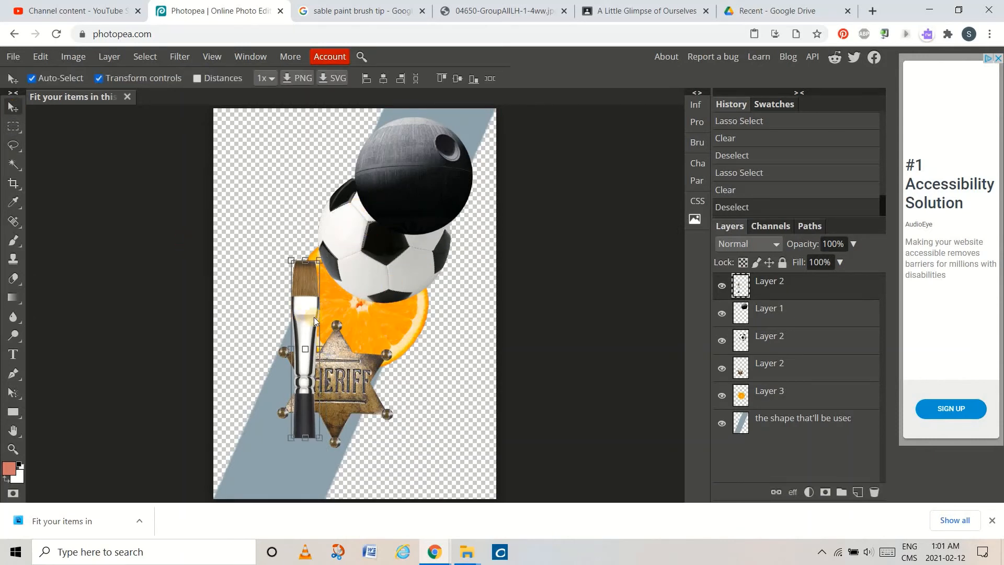
click(759, 284)
right_click(760, 281)
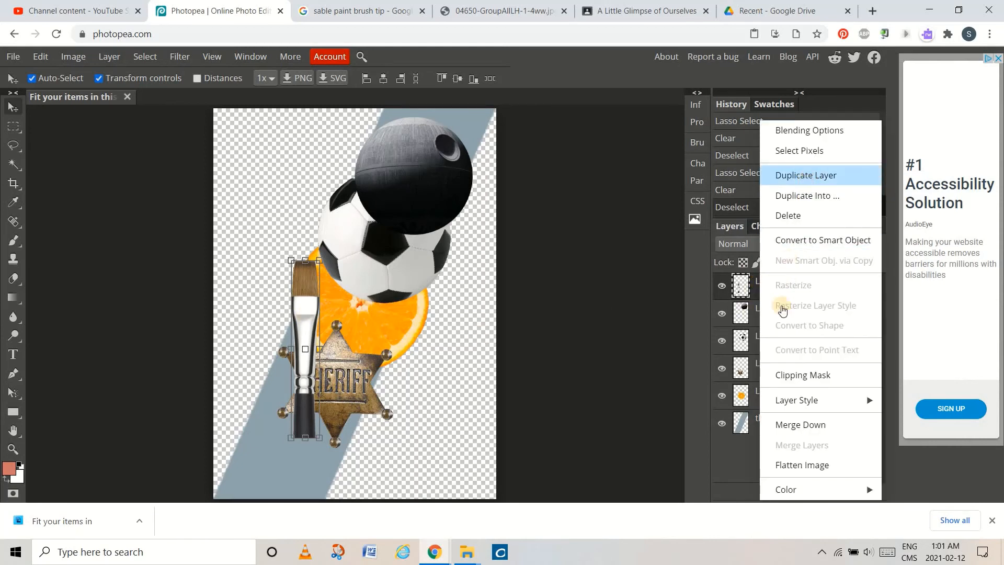
click(807, 176)
Step: Rotate the paintbrush copy by -45° and move it up over the soccer ball and orange slice
mouse_move(340, 285)
mouse_down()
mouse_move(374, 287)
mouse_move(366, 258)
mouse_move(304, 260)
mouse_move(315, 273)
mouse_up()
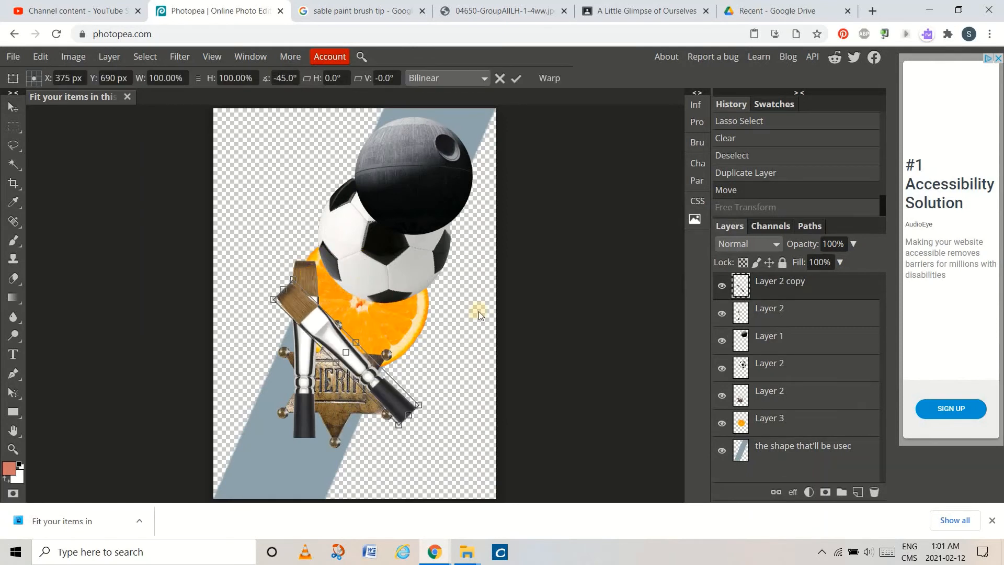
click(514, 78)
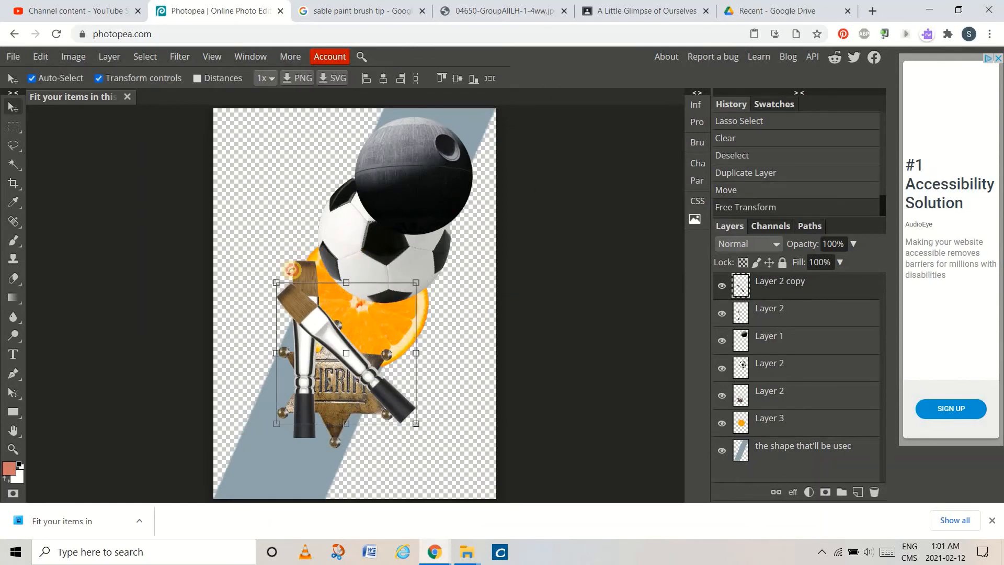
drag(413, 284, 492, 236)
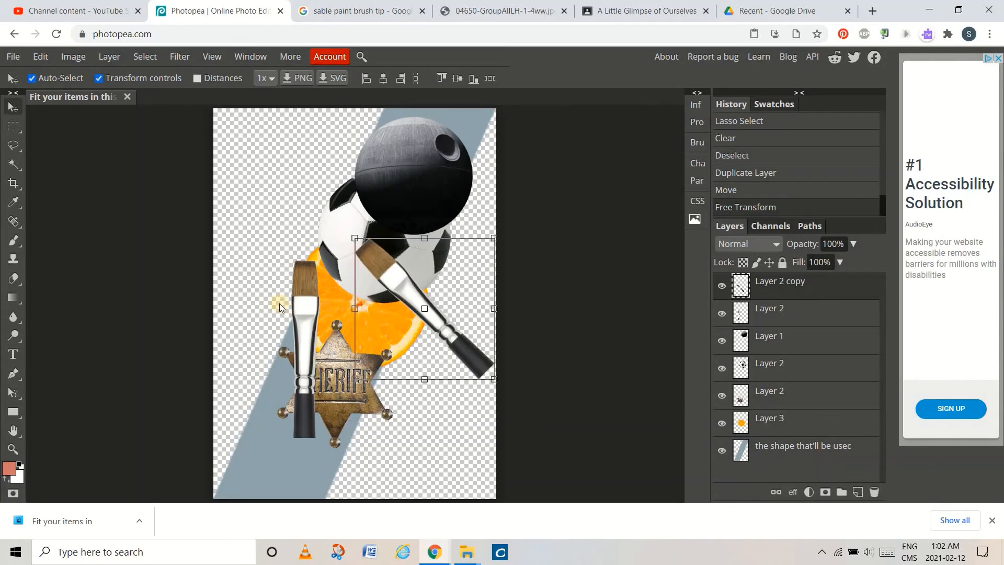
Step: Rotate the original brush to the opposite diagonal, place it over the orange slice and cross the copy over it
click(314, 275)
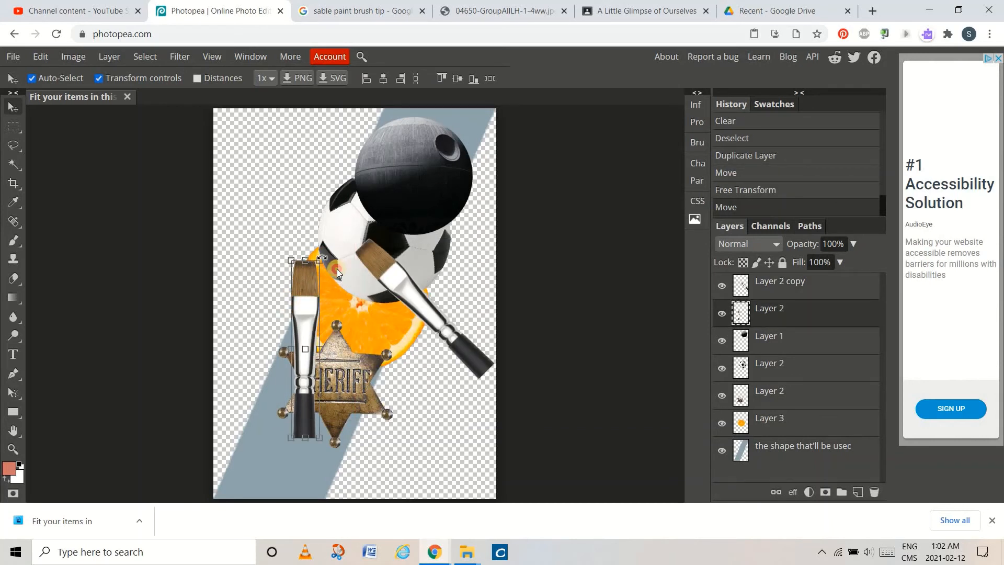
mouse_move(337, 269)
mouse_down()
mouse_move(369, 323)
mouse_move(344, 281)
mouse_move(367, 311)
mouse_move(358, 287)
mouse_move(315, 258)
mouse_move(344, 275)
mouse_up()
drag(350, 281, 358, 293)
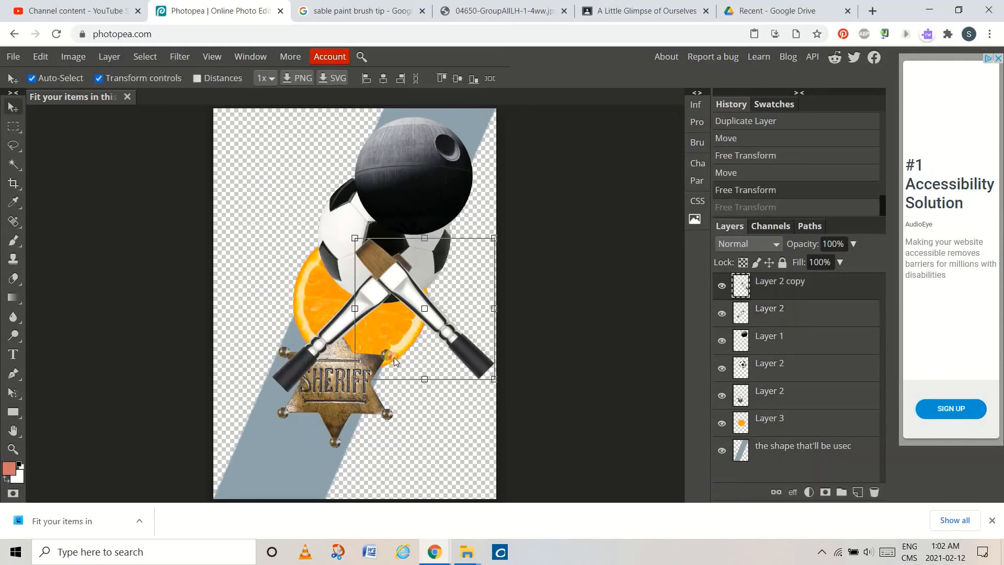
mouse_move(468, 349)
mouse_down()
mouse_move(388, 356)
mouse_move(402, 361)
mouse_up()
Step: Merge the two paintbrush layers into one layer
click(772, 293)
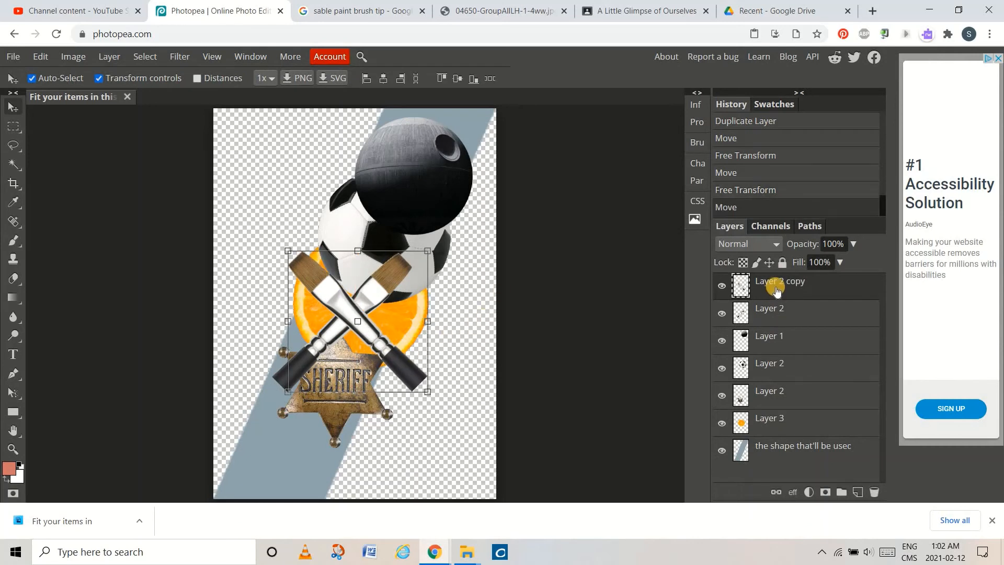
ctrl+click(789, 316)
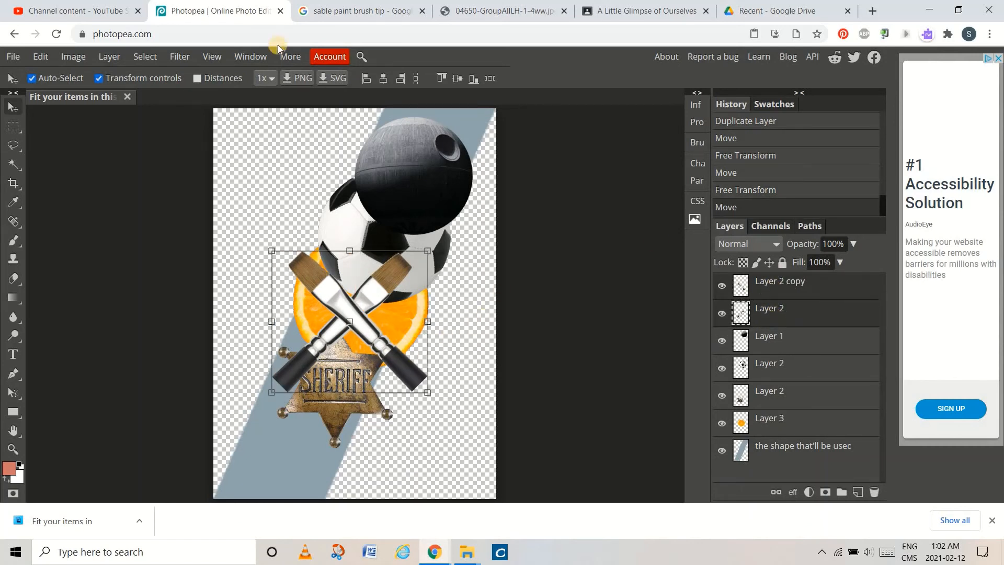
click(115, 59)
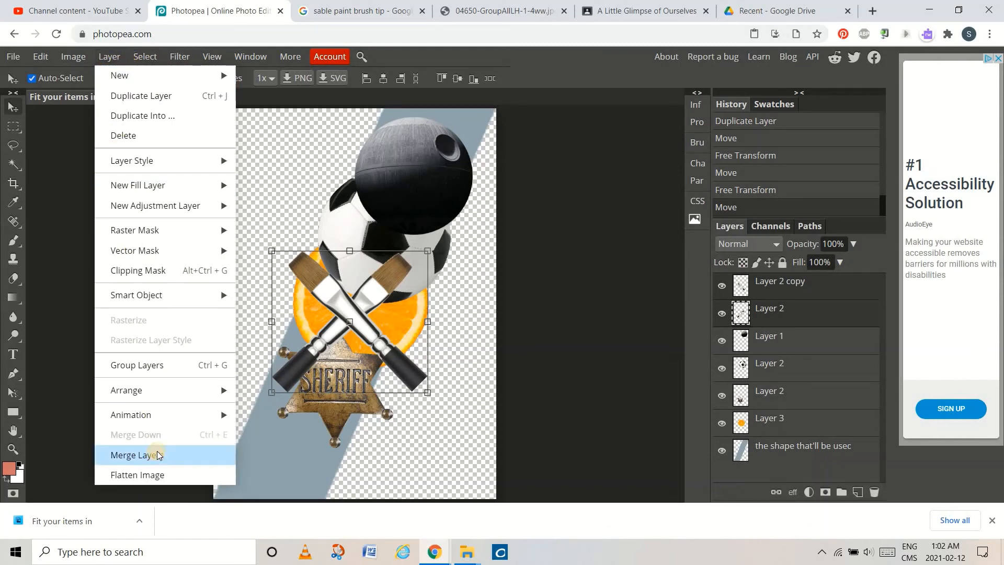
click(457, 286)
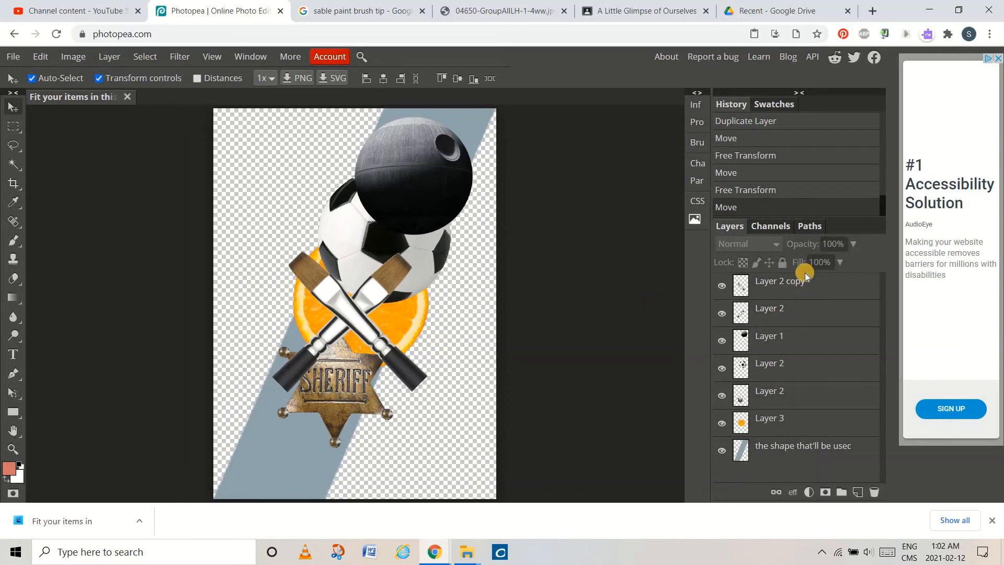
click(805, 286)
shift+click(798, 308)
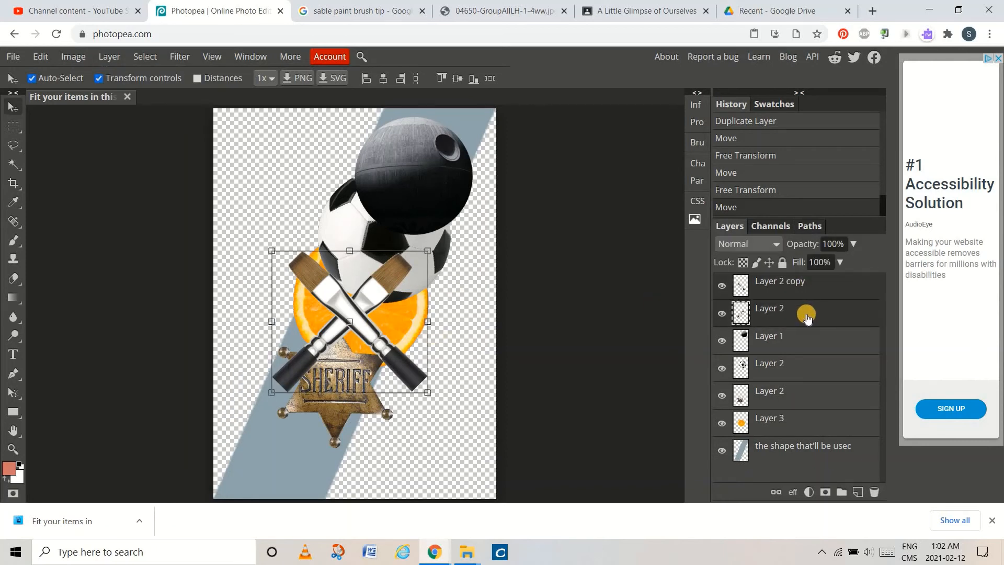
key(ctrl+e)
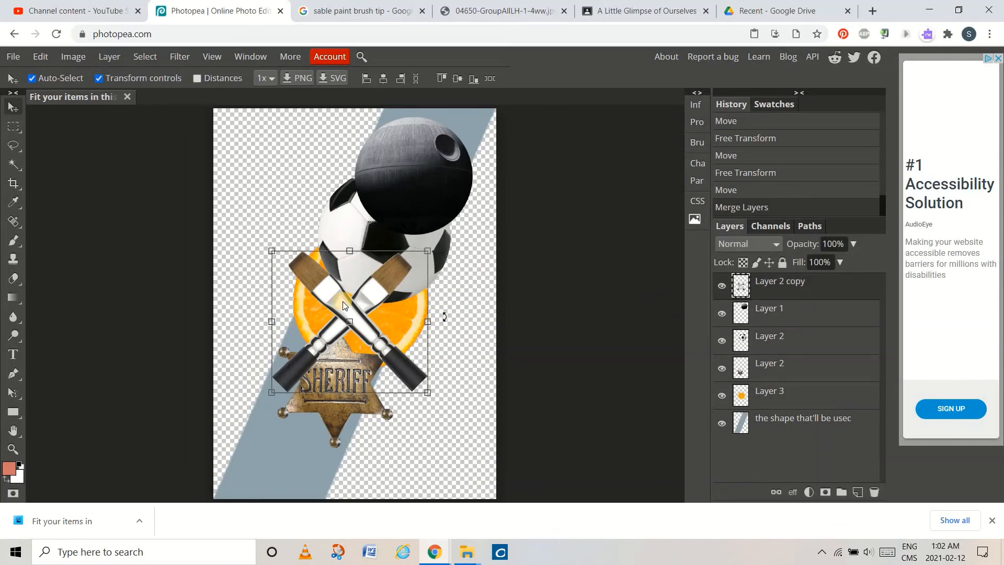
Step: Move the crossed paintbrushes slightly up over the soccer ball and orange slice
drag(343, 305, 344, 309)
click(765, 288)
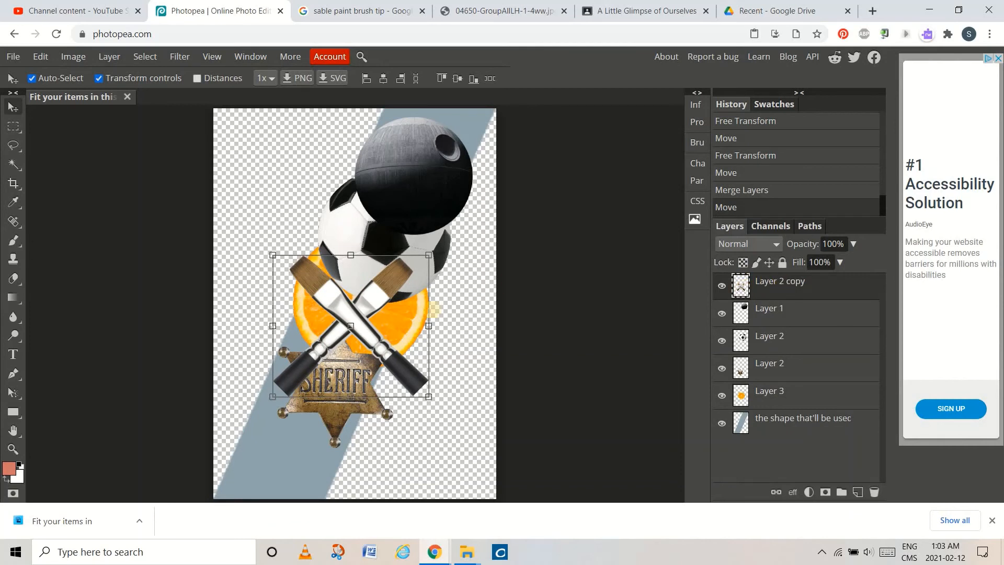
mouse_move(348, 296)
mouse_down()
mouse_move(353, 265)
mouse_move(342, 286)
mouse_up()
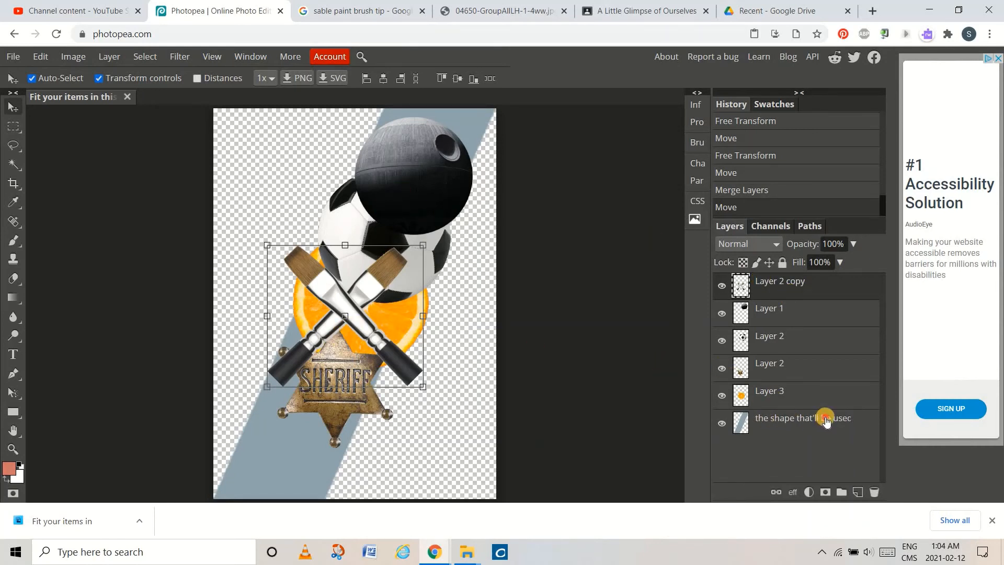
Step: Show the list of available image adjustments
click(793, 421)
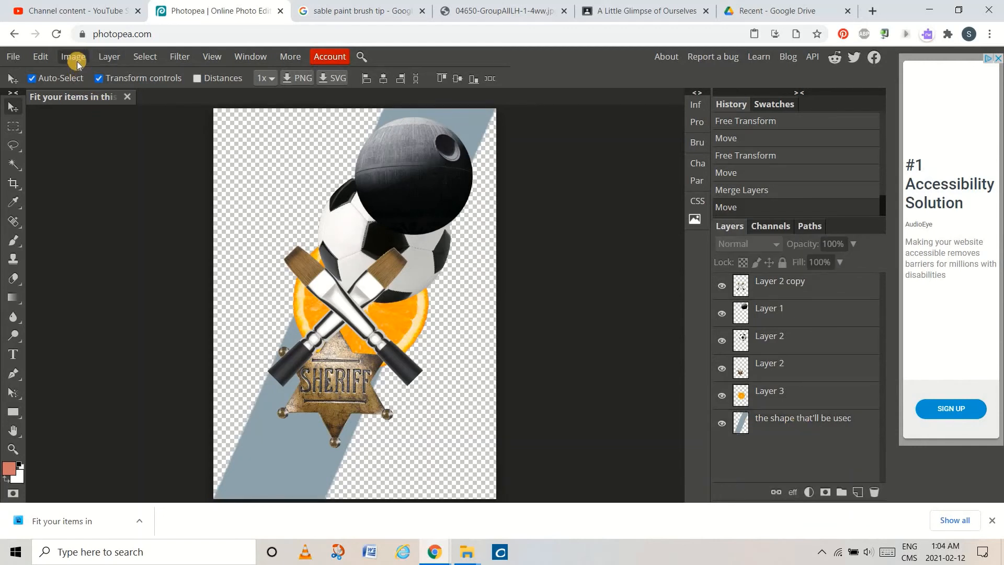
click(73, 56)
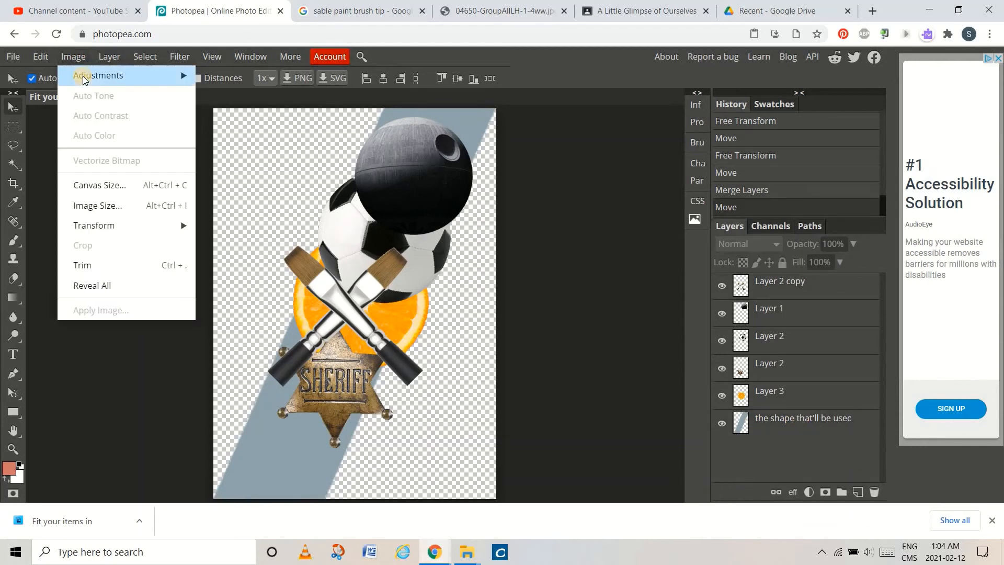
mouse_move(89, 75)
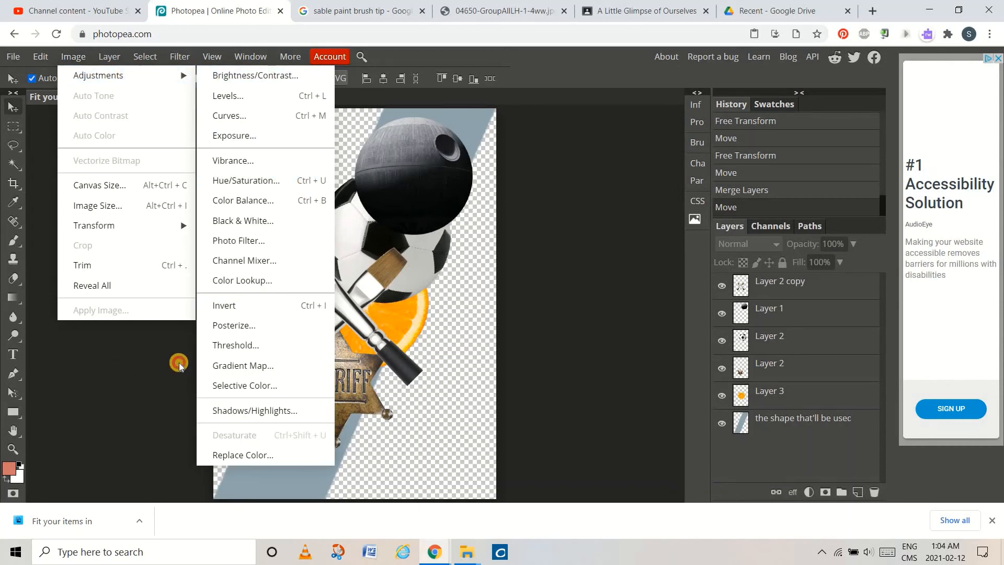
Step: Colorize the diagonal background shape brown with hue 31, saturation 33 and lightness -20
click(664, 350)
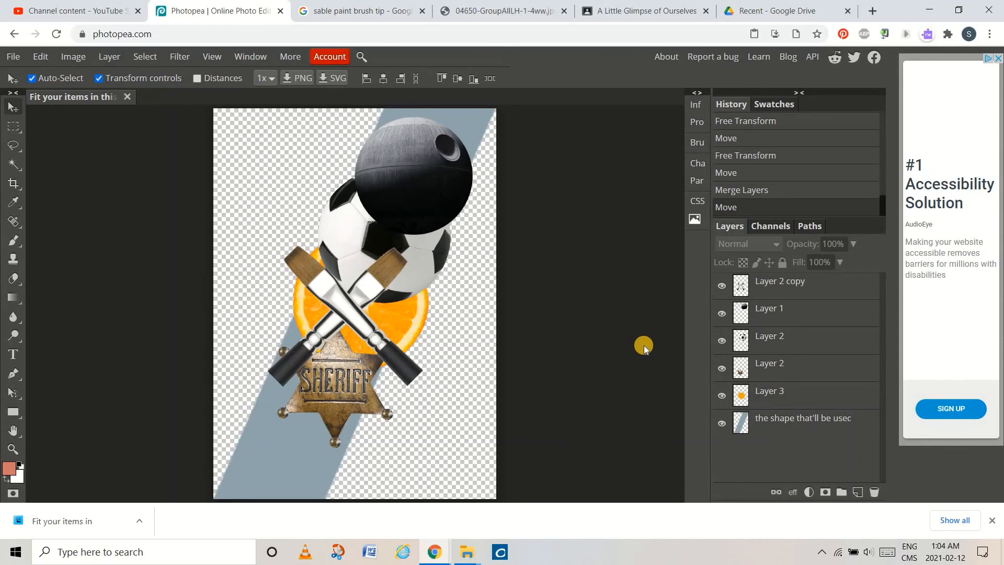
click(794, 423)
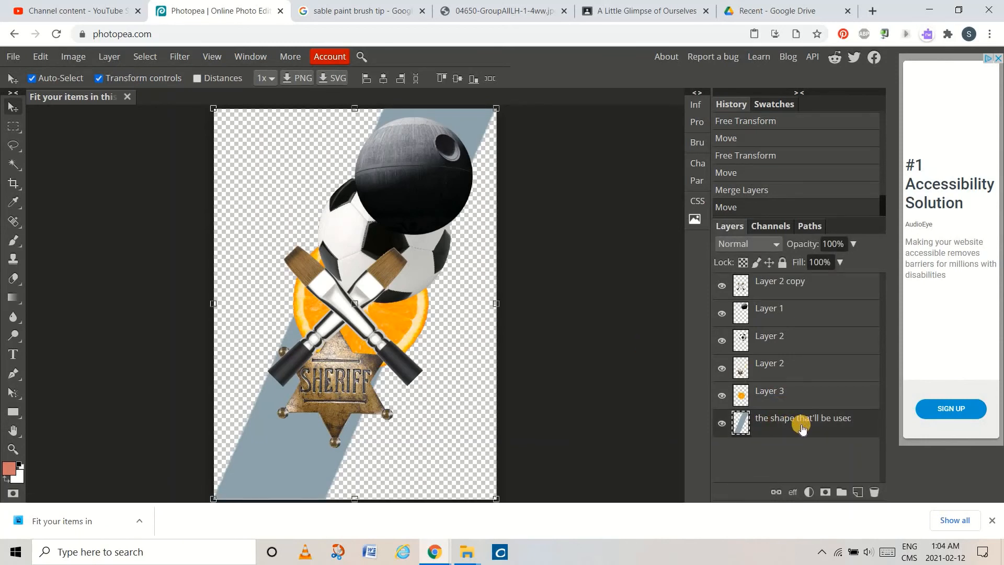
key(ctrl+u)
drag(543, 211, 632, 198)
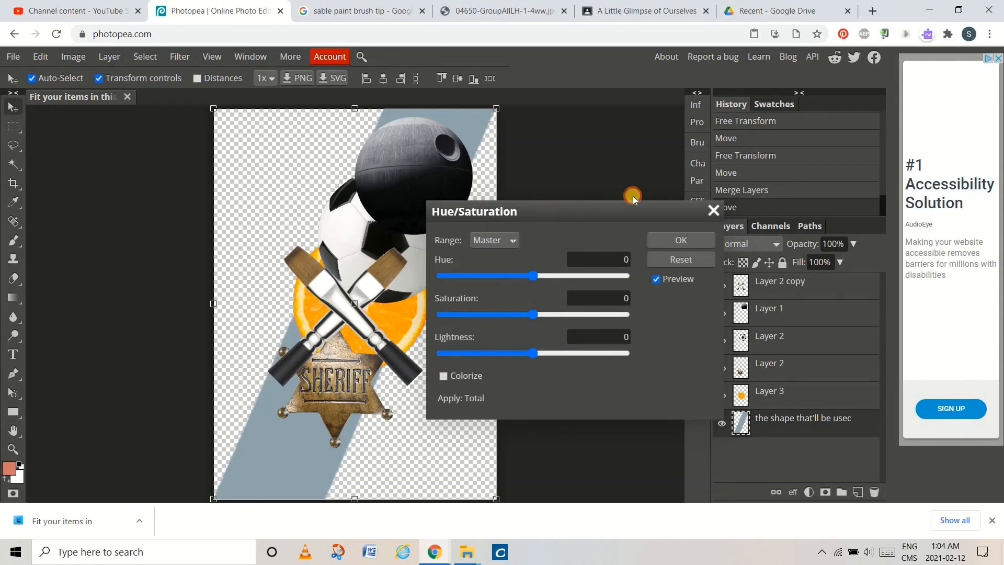
click(532, 366)
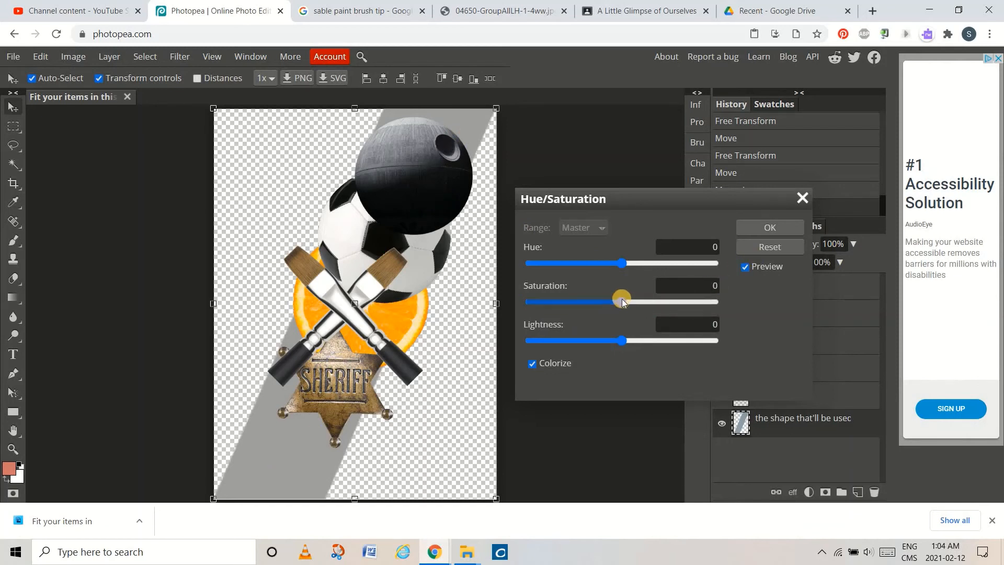
drag(622, 300, 661, 300)
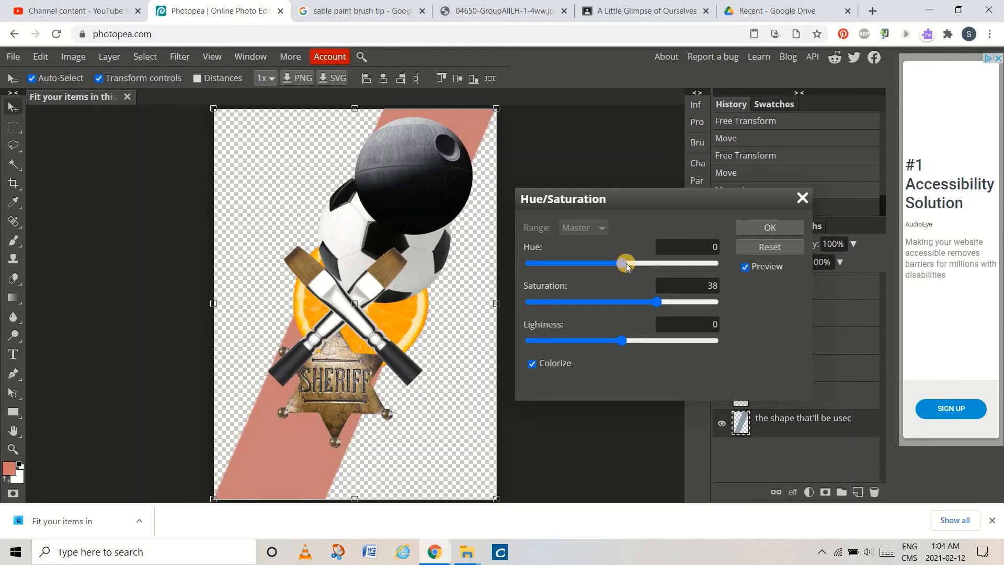
mouse_move(625, 263)
mouse_down()
mouse_move(531, 260)
mouse_move(651, 258)
mouse_move(627, 262)
mouse_up()
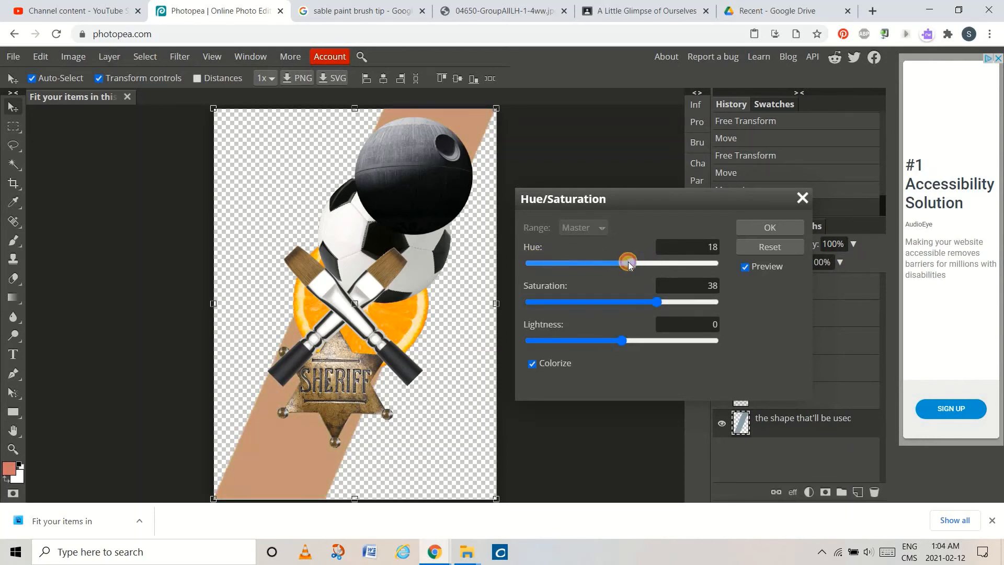
mouse_move(657, 302)
mouse_down()
mouse_move(668, 301)
mouse_move(653, 302)
mouse_up()
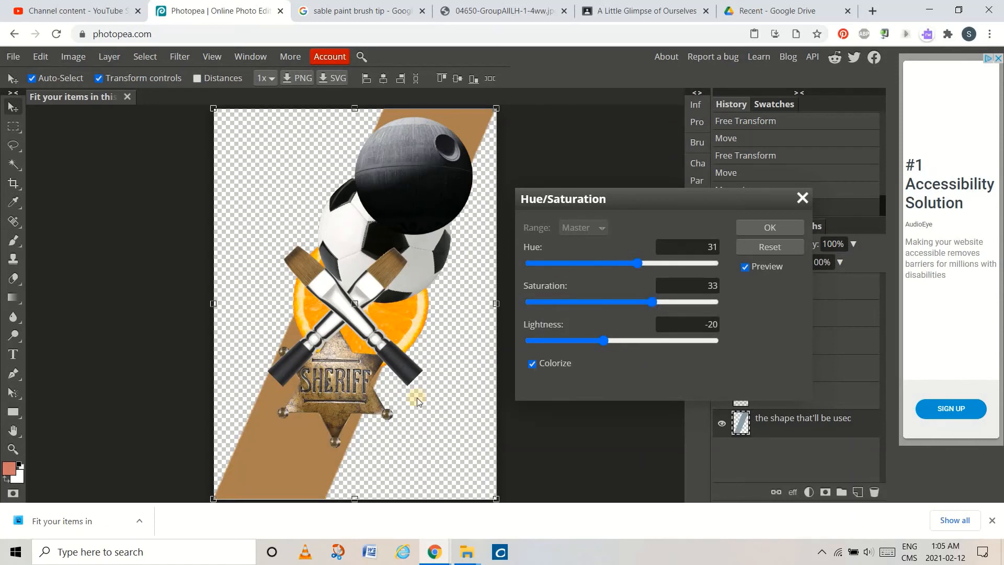
click(784, 227)
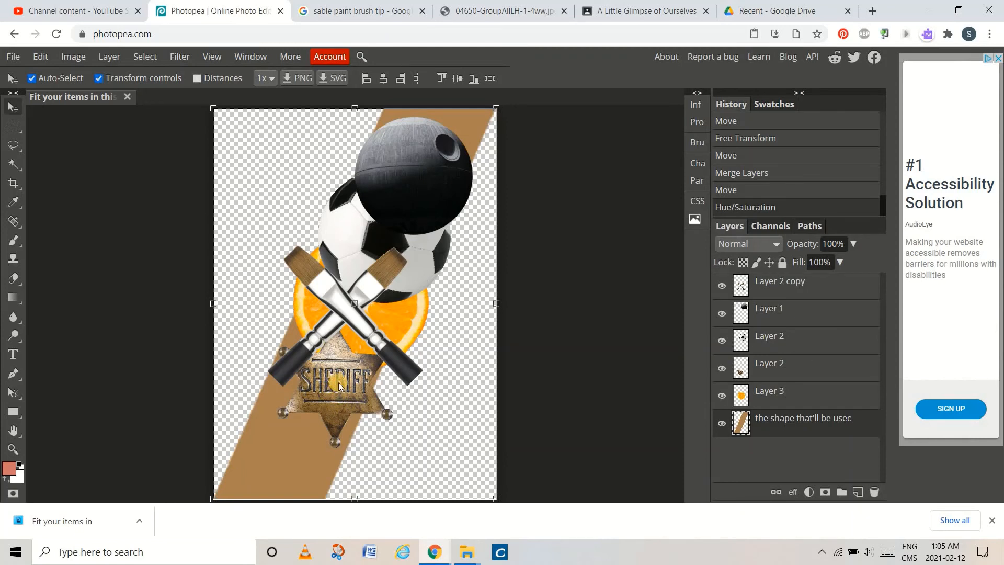
Step: Move the sheriff badge down the diagonal band and the crossed paintbrushes up over the orange slice
drag(339, 386, 310, 427)
drag(353, 316, 371, 298)
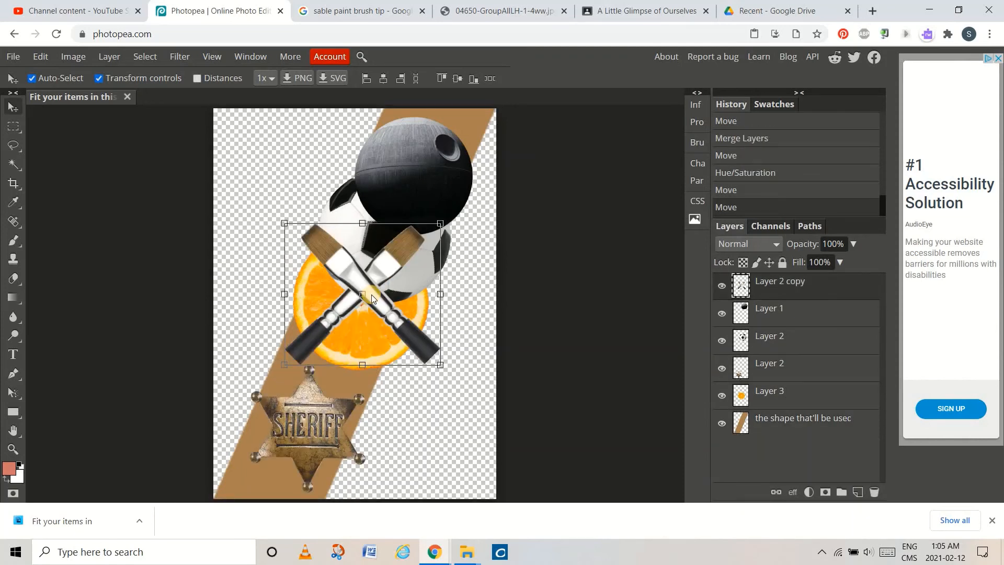
Step: Colorize the crossed paintbrushes with hue 31 and saturation 27
key(ctrl+u)
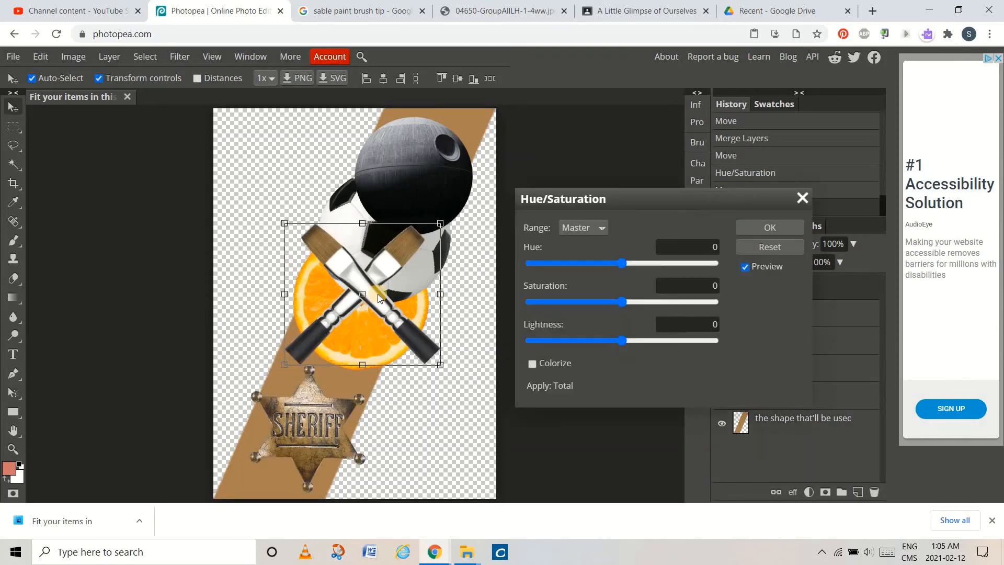
click(533, 363)
drag(626, 306, 648, 303)
drag(621, 263, 639, 266)
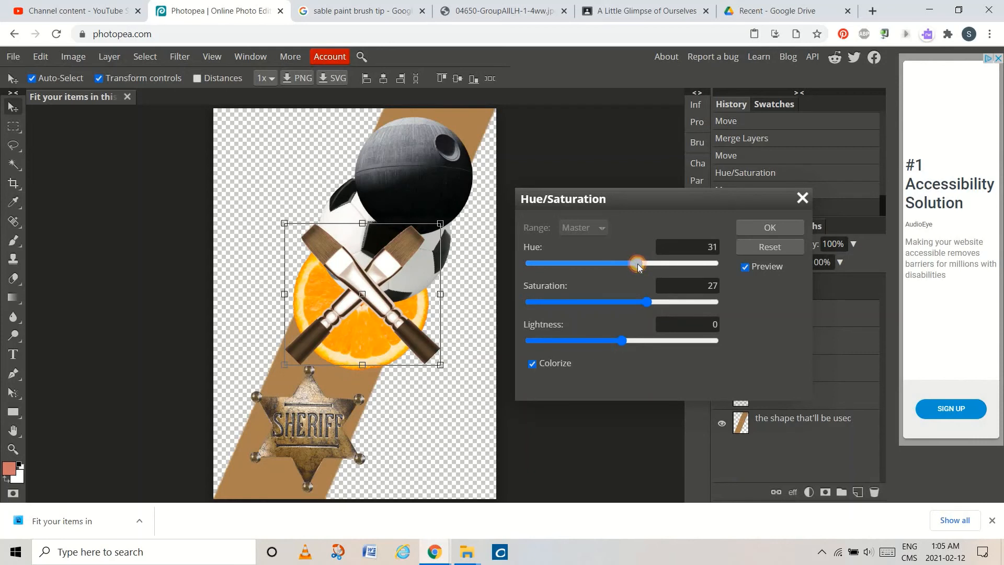
click(769, 228)
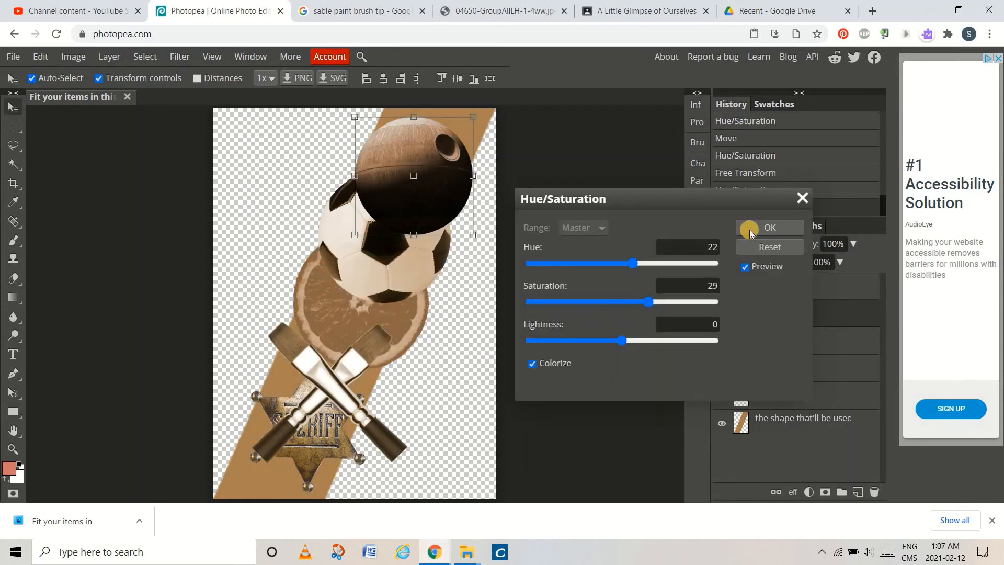
Step: Apply the hue 22, saturation 29 colorization to the Death Star and move it up to the band's upper end
click(764, 230)
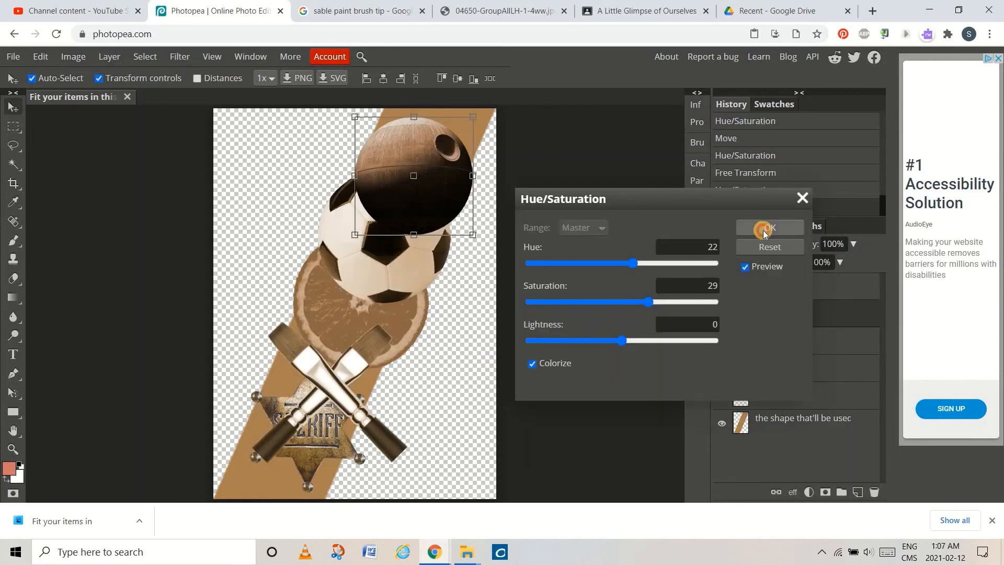
drag(417, 161, 429, 151)
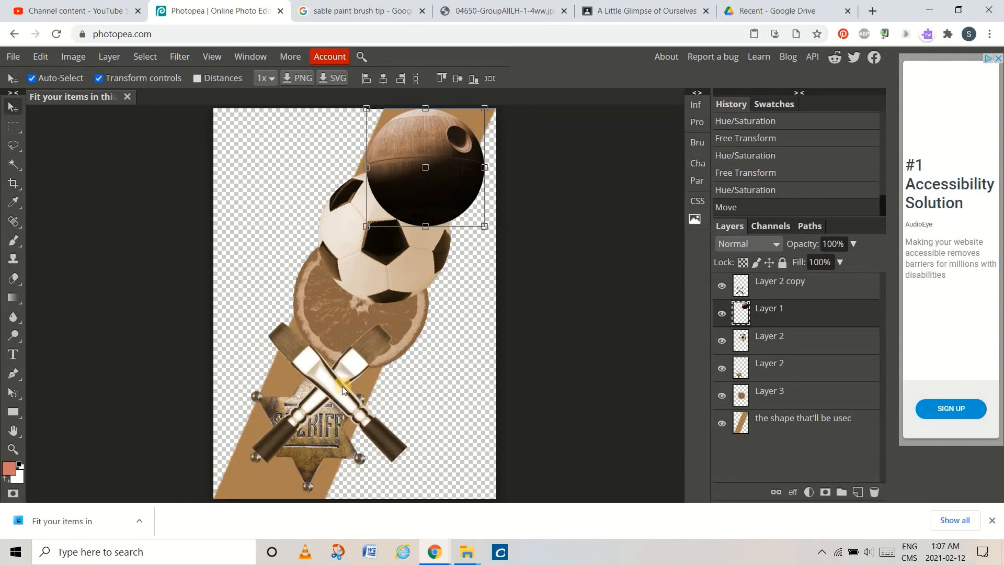
Step: Rearrange the collage with the crossed paintbrushes over the soccer ball and the orange slice and sheriff badge near the band's lower end
drag(335, 388, 406, 218)
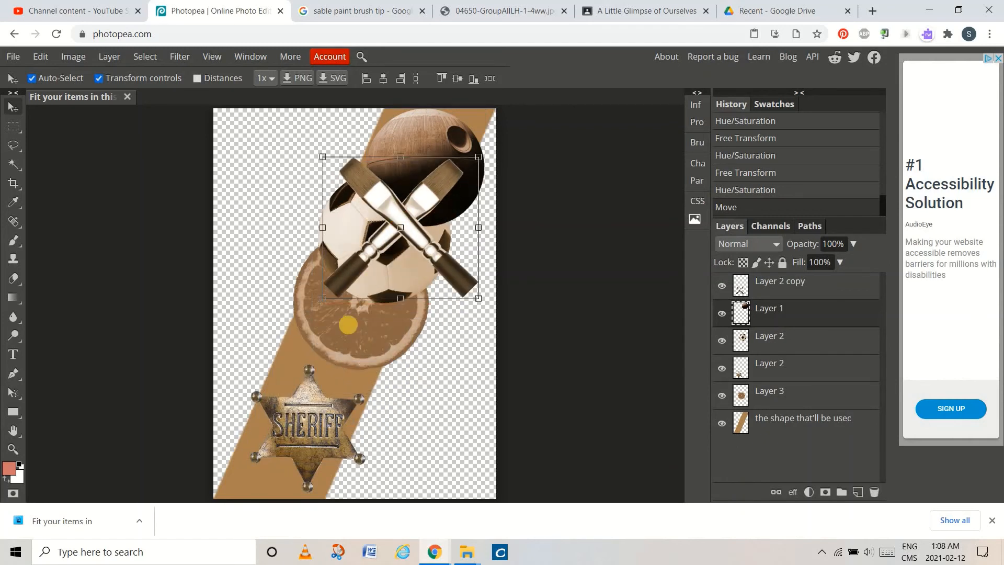
drag(360, 338, 285, 455)
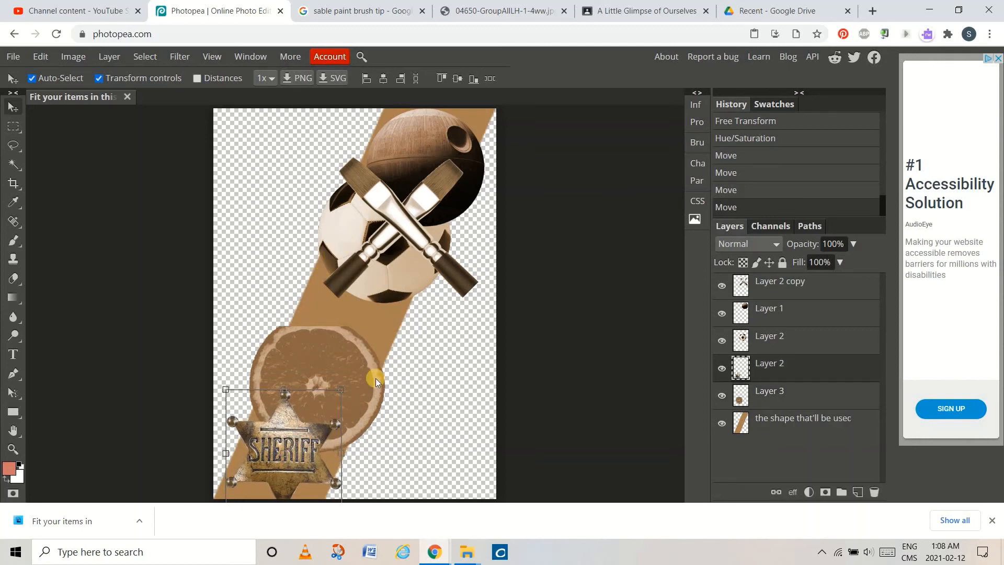
click(393, 203)
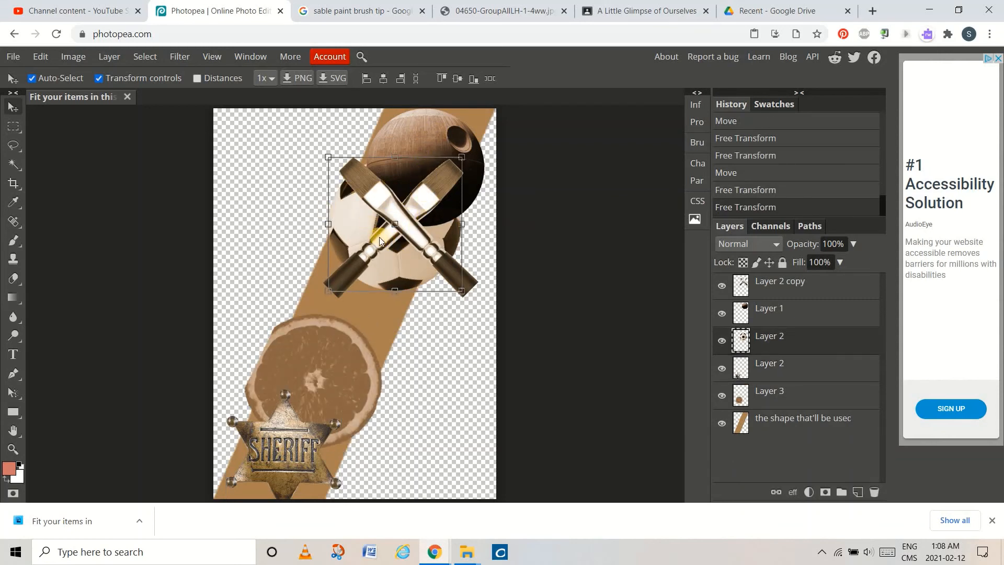
click(434, 122)
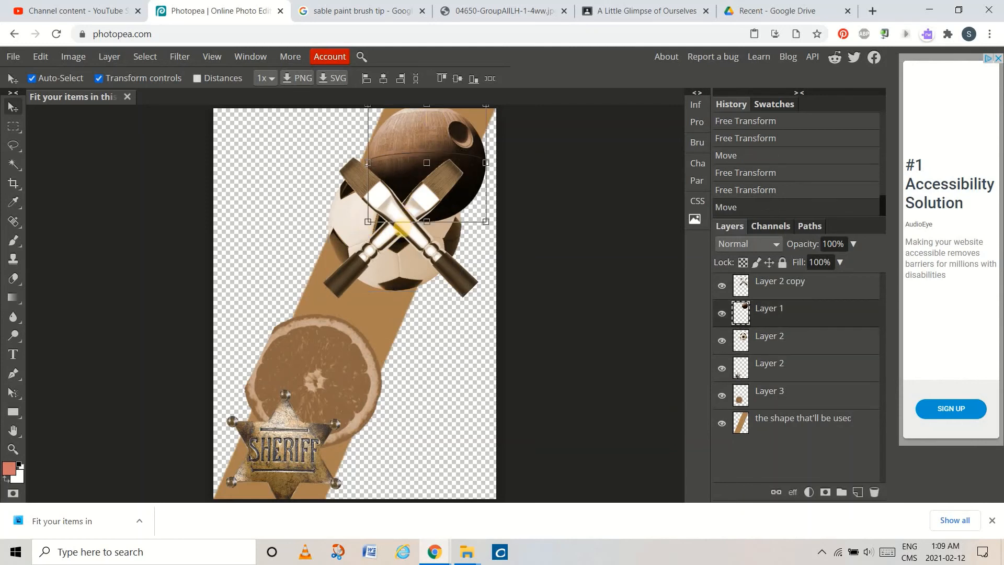
click(400, 260)
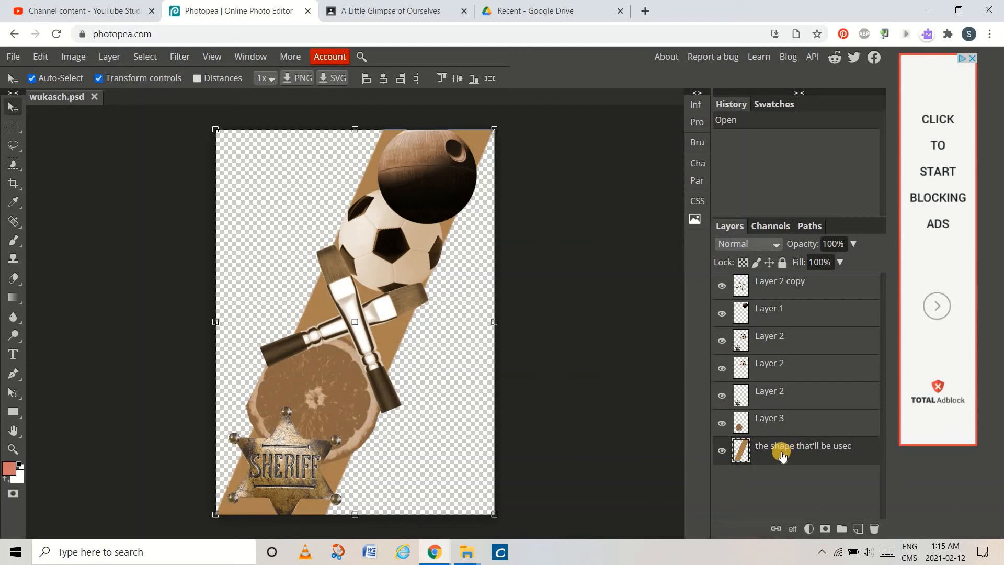
Step: Merge a copy of all layers into a new top layer and hide the individual object layers beneath it
click(778, 283)
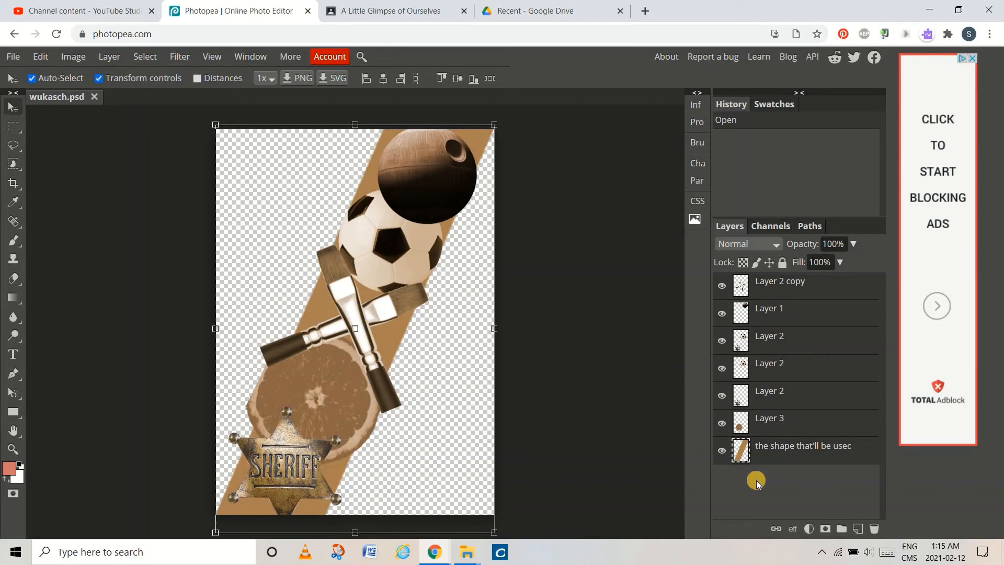
key(ctrl+shift+alt+e)
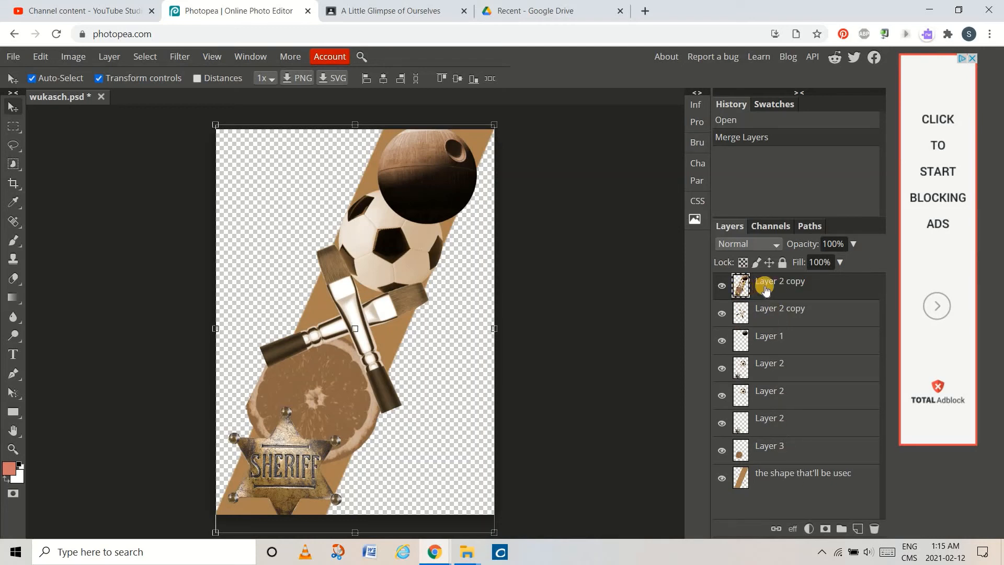
drag(722, 314, 735, 433)
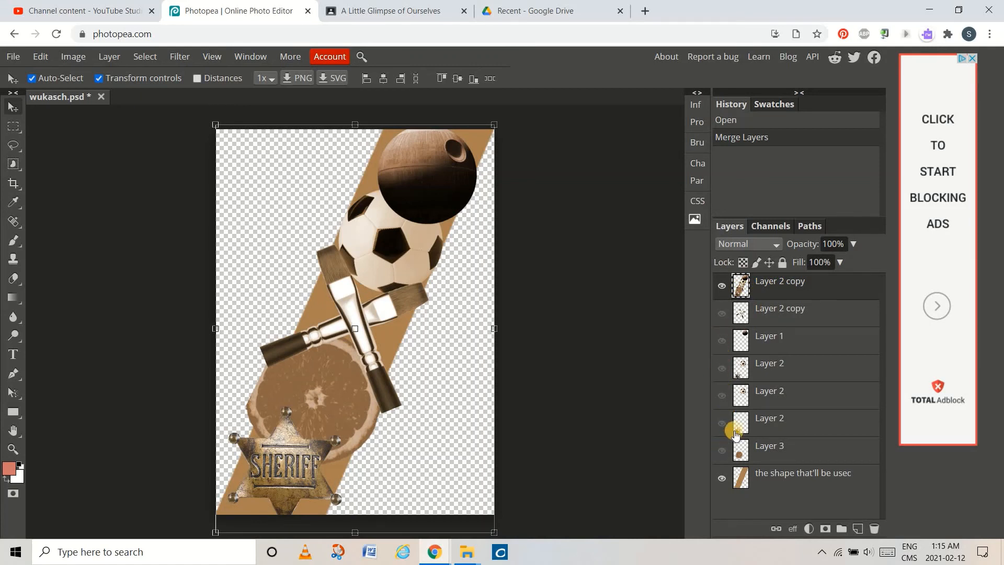
Step: Load the diagonal shape layer's outline as a selection and make the merged top layer active
click(792, 476)
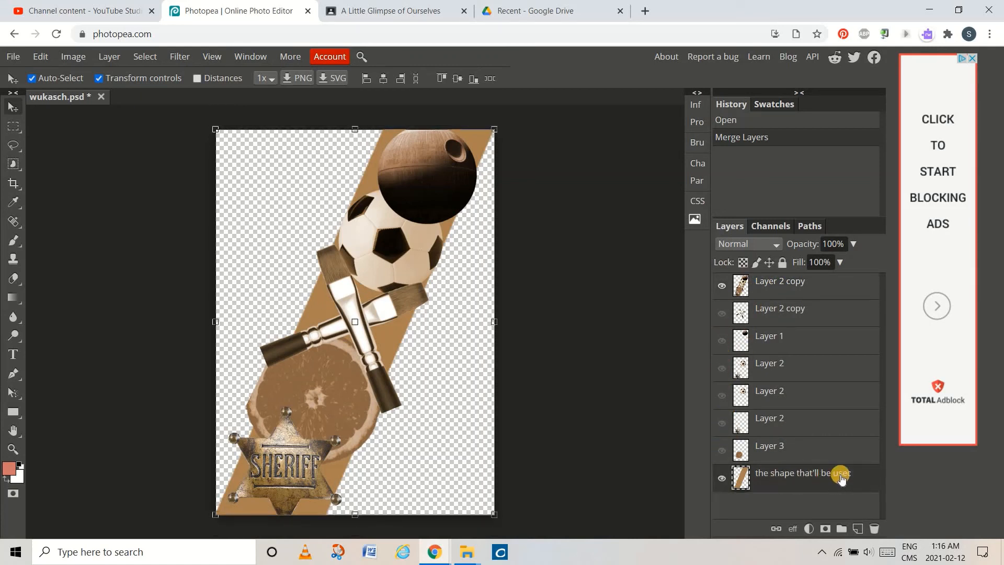
ctrl+click(740, 481)
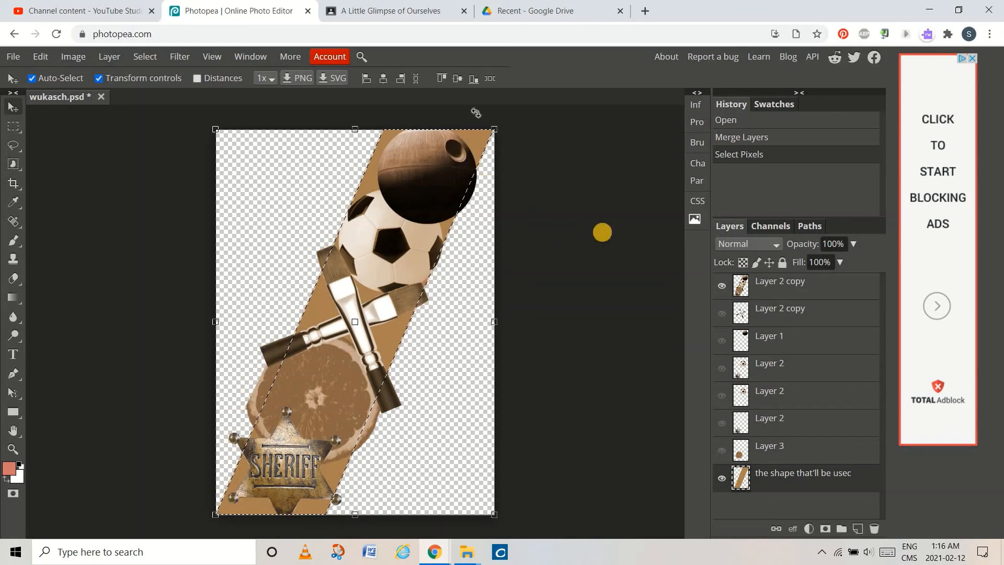
click(767, 291)
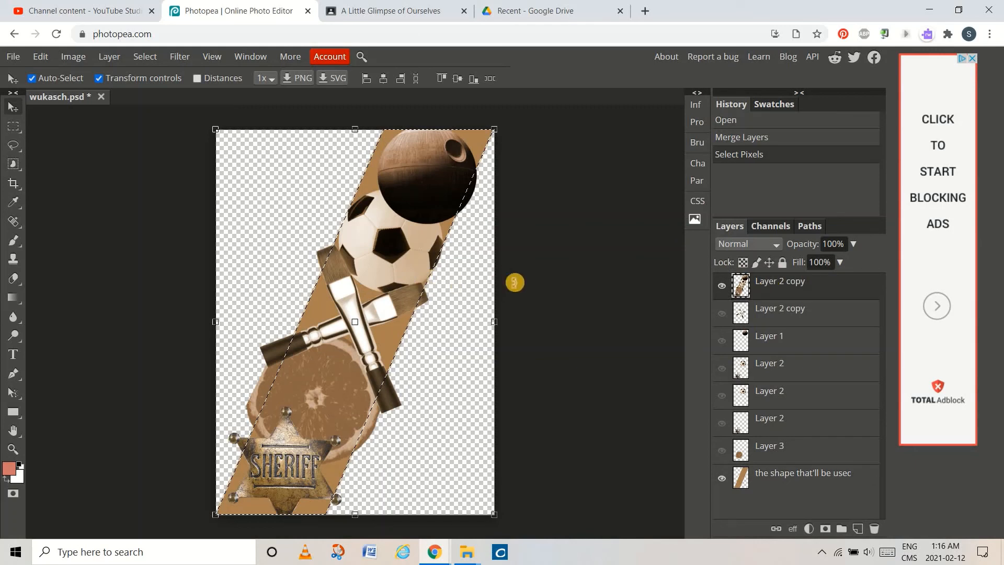
Step: Try clearing the selected diagonal area from the merged layer and undo it
key(Delete)
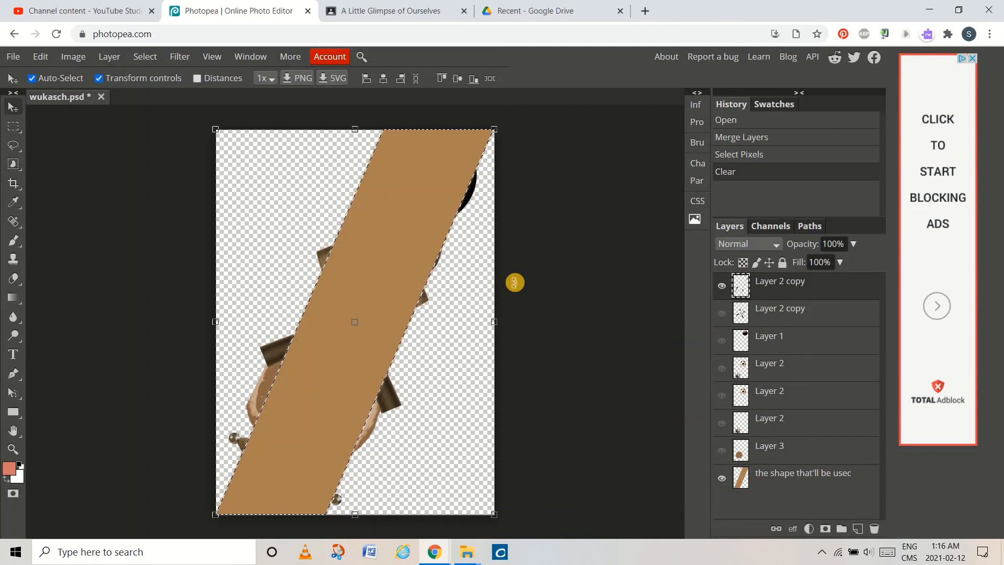
key(ctrl+z)
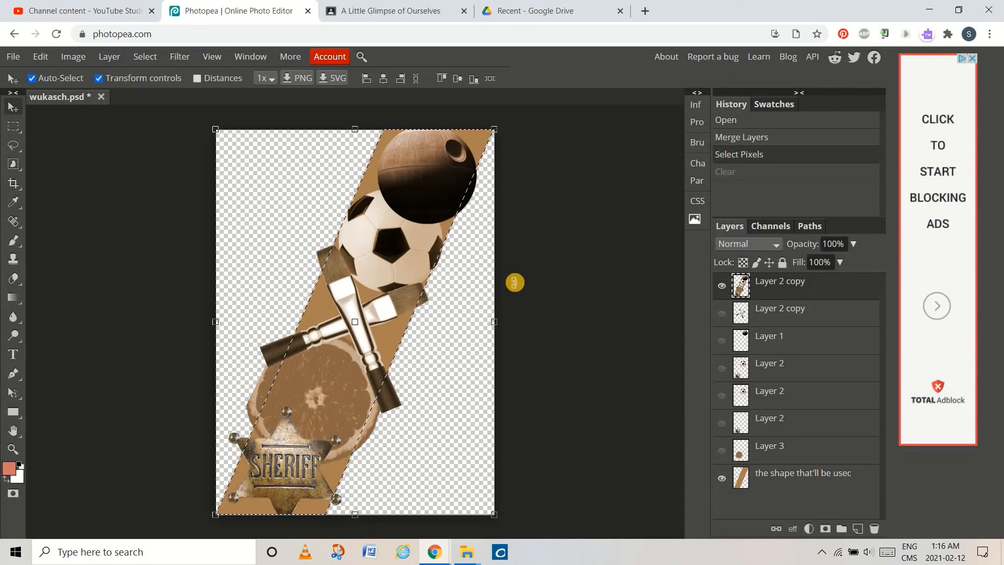
Step: Invert the selection, clear everything outside the diagonal shape from the merged layer and deselect
click(137, 58)
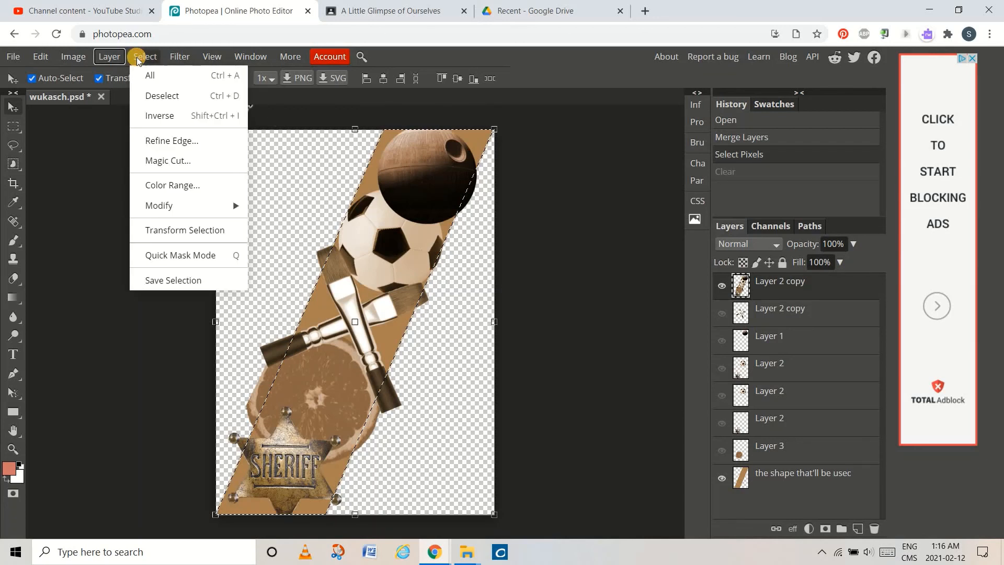
click(169, 117)
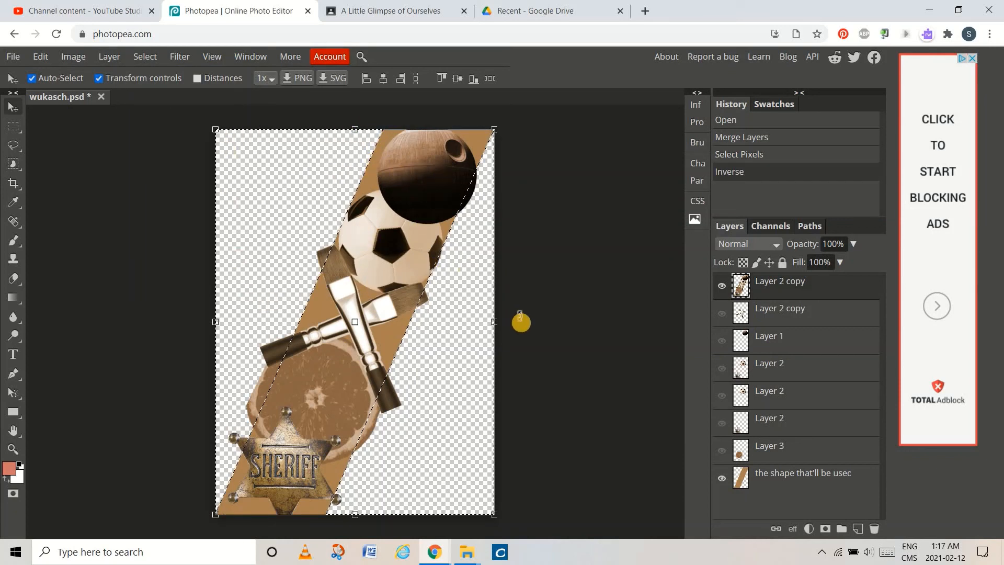
key(Delete)
click(466, 327)
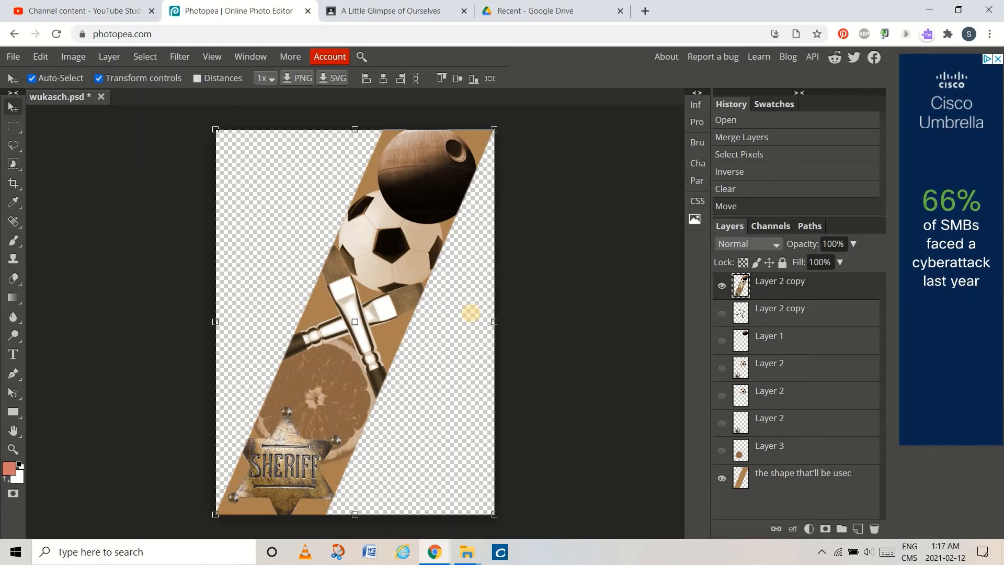
Step: Save the banner as a PSD in the Little Glimpse Class Banner folder, naming it with the teacher's surname and title plus "-little glimpse finished"
click(13, 57)
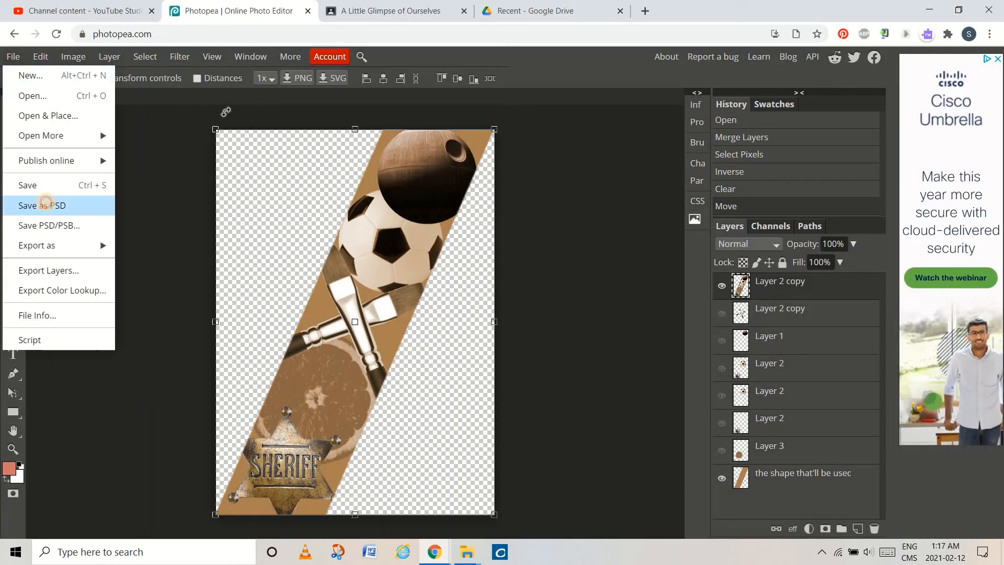
click(46, 206)
click(130, 241)
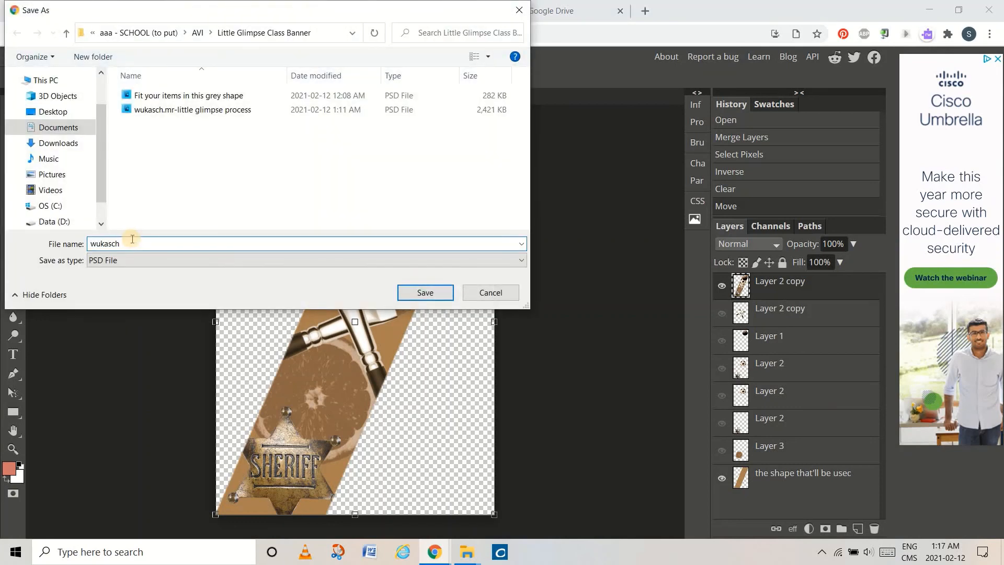
text(.)
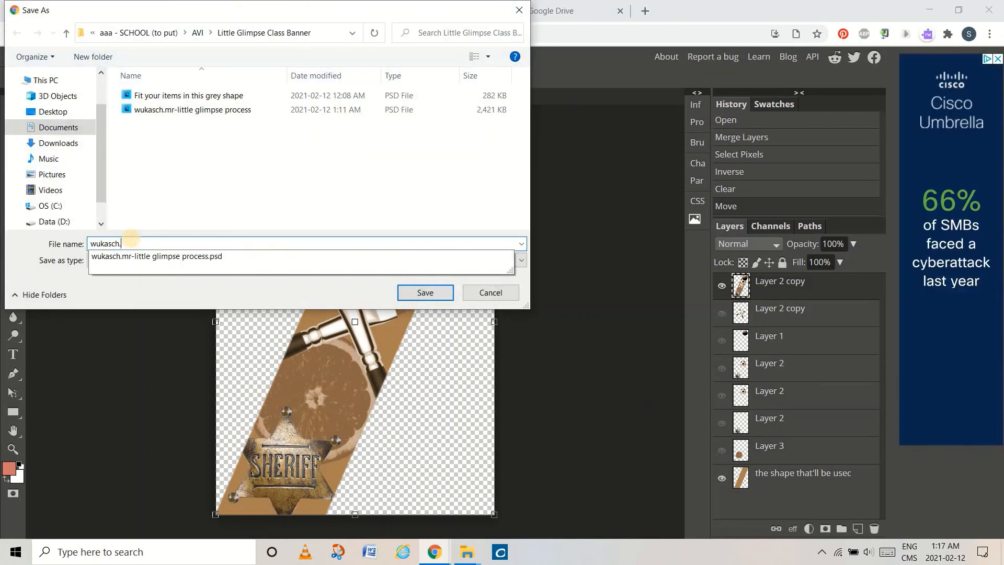
text(mr-little glimpse )
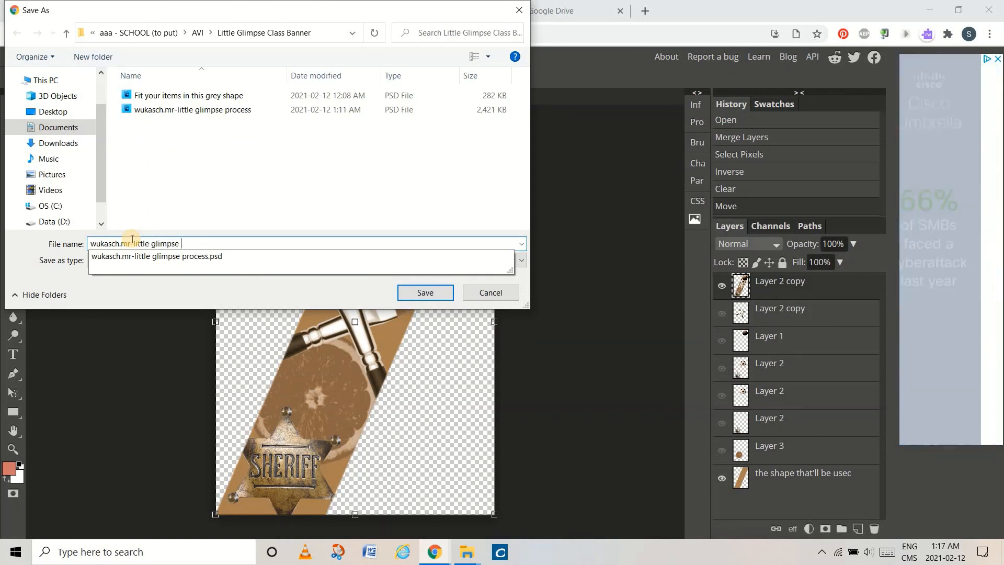
text(finished)
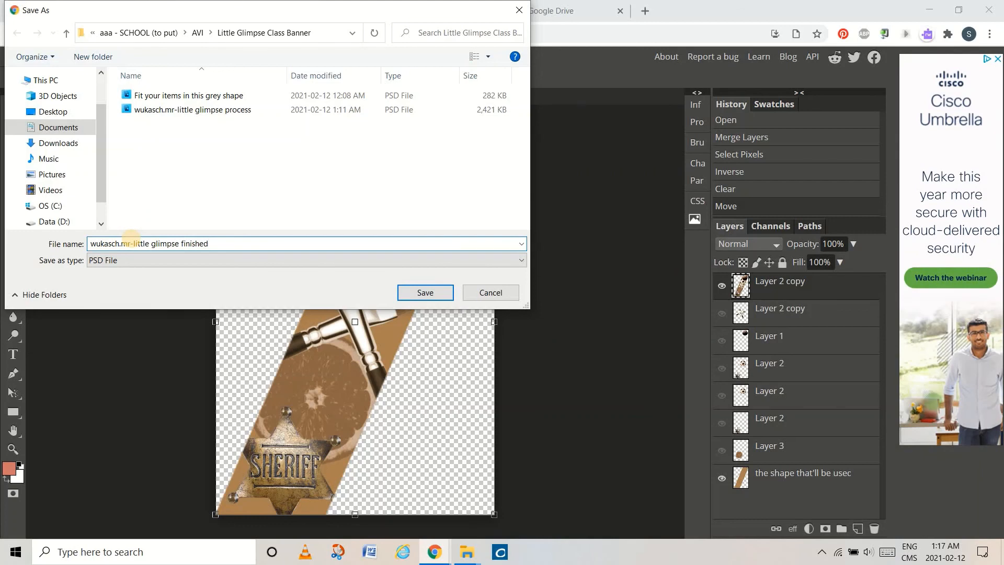
key(Return)
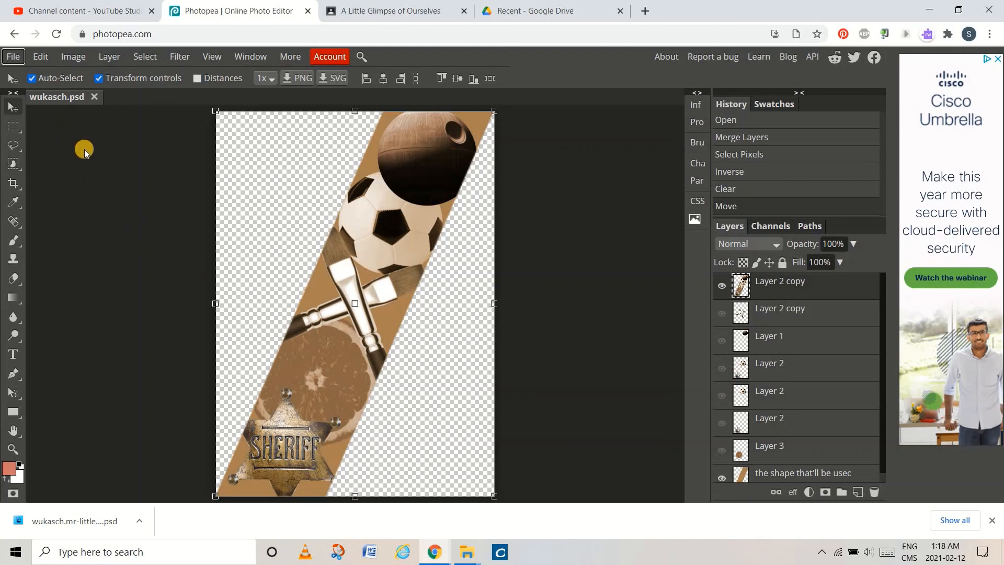
Step: Export the banner as an 800 x 1105 px PNG at 100% quality, naming it with the teacher's surname and title plus "-little glimpse finished.png"
click(14, 57)
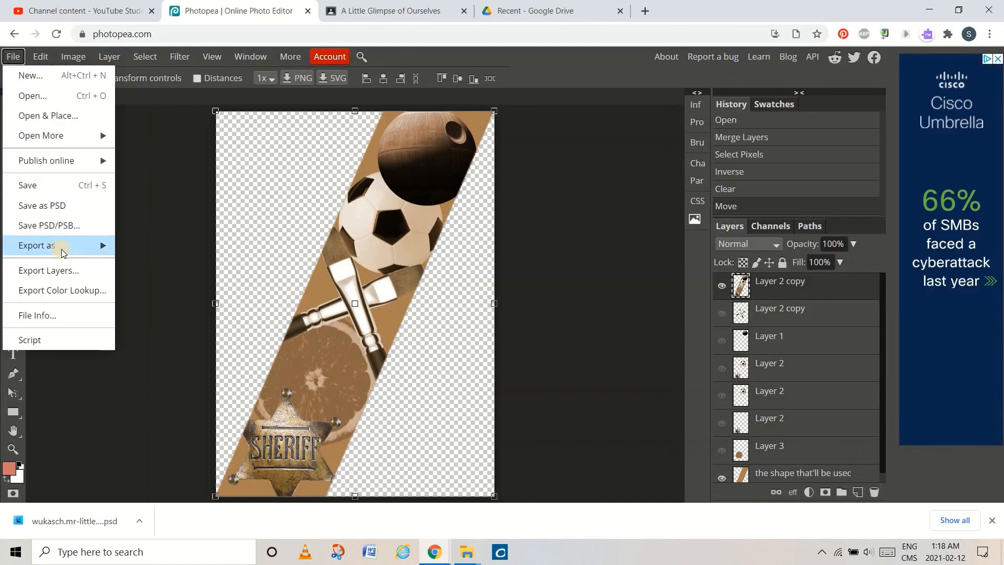
mouse_move(83, 245)
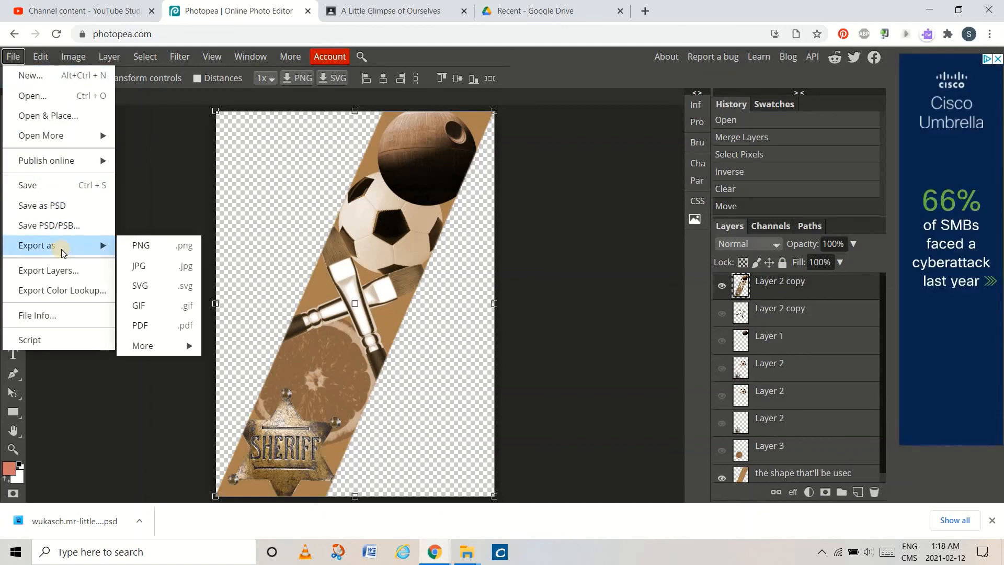
click(142, 250)
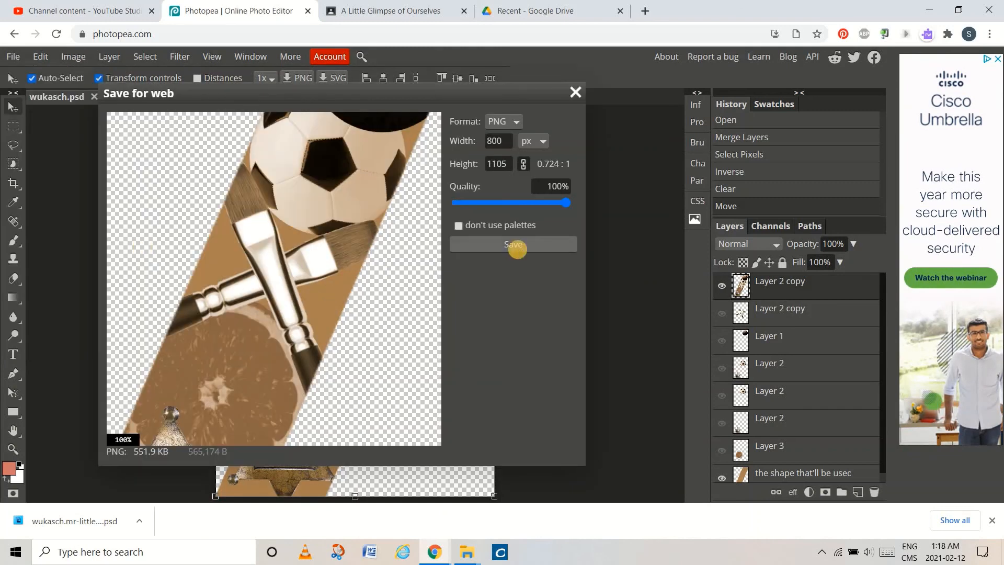
click(518, 247)
click(146, 242)
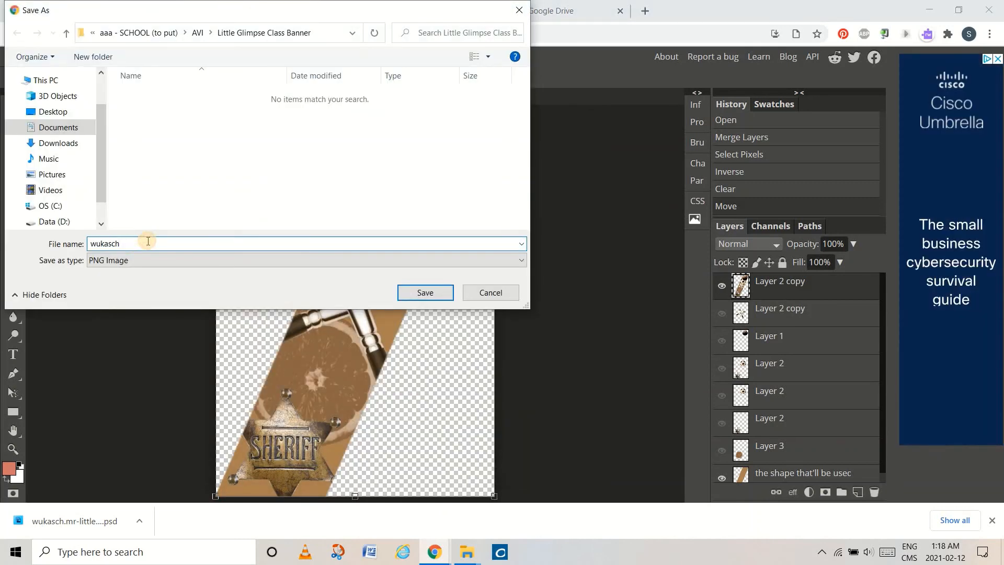
text(.mr)
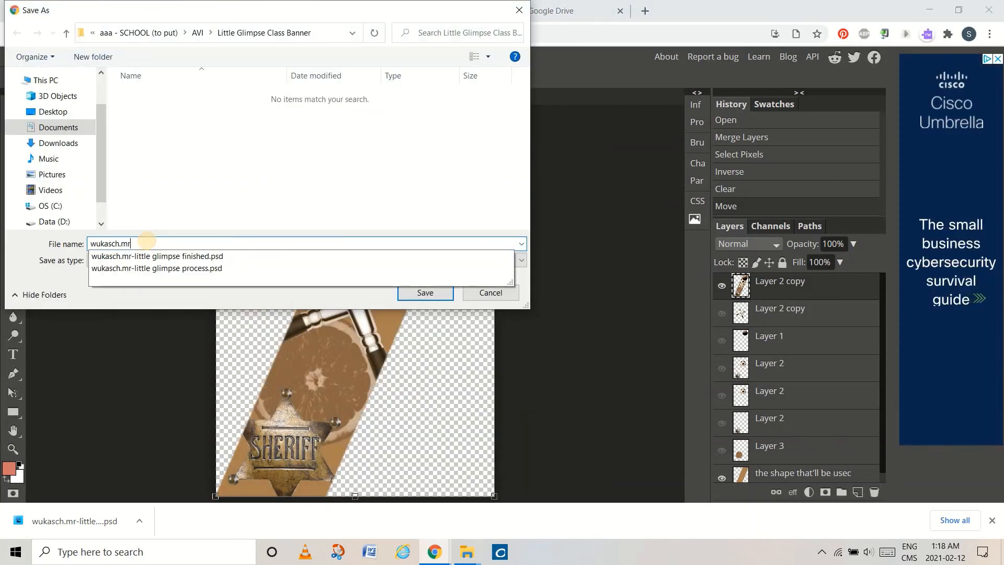
text(-little glimpse finished.png)
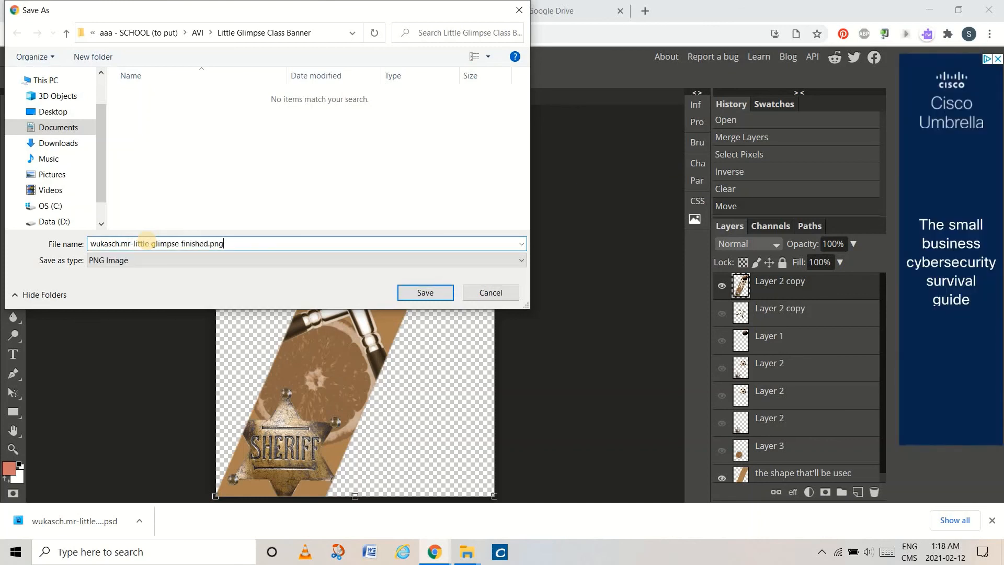
click(431, 293)
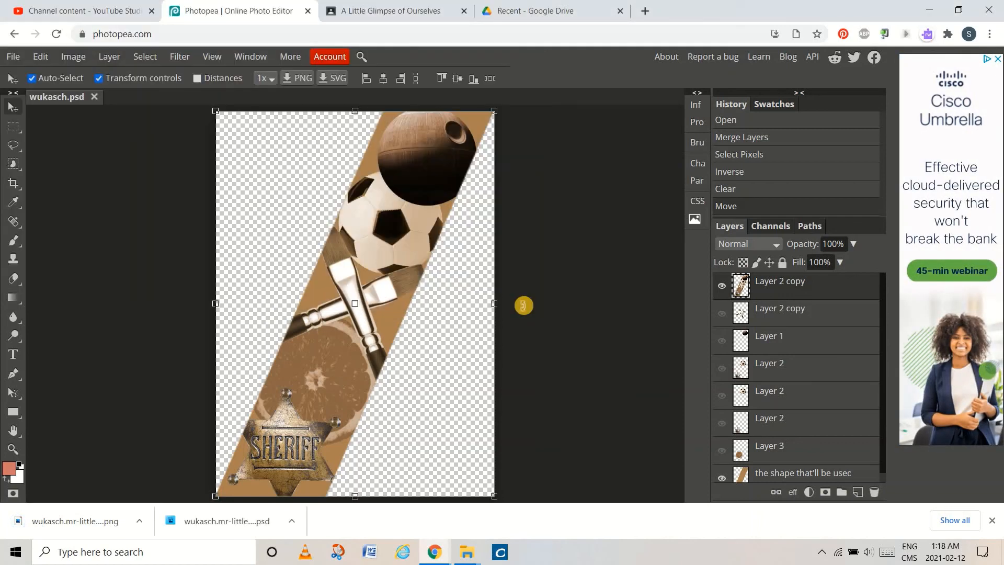